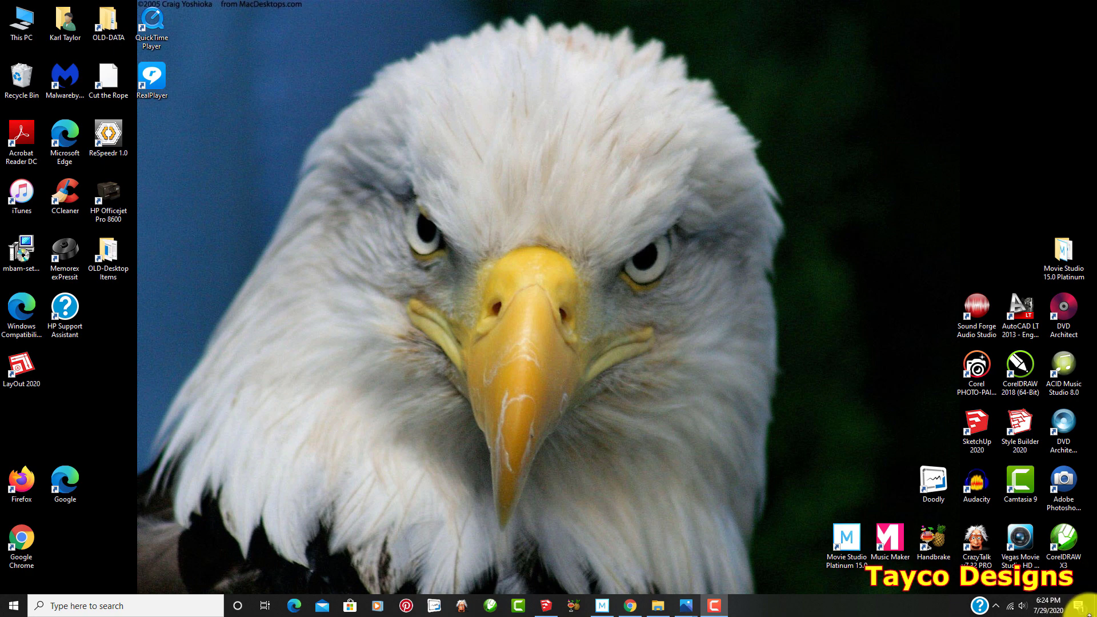
Bring the Google Images results for '1 room apartment pdf' to the front.
left_click(630, 604)
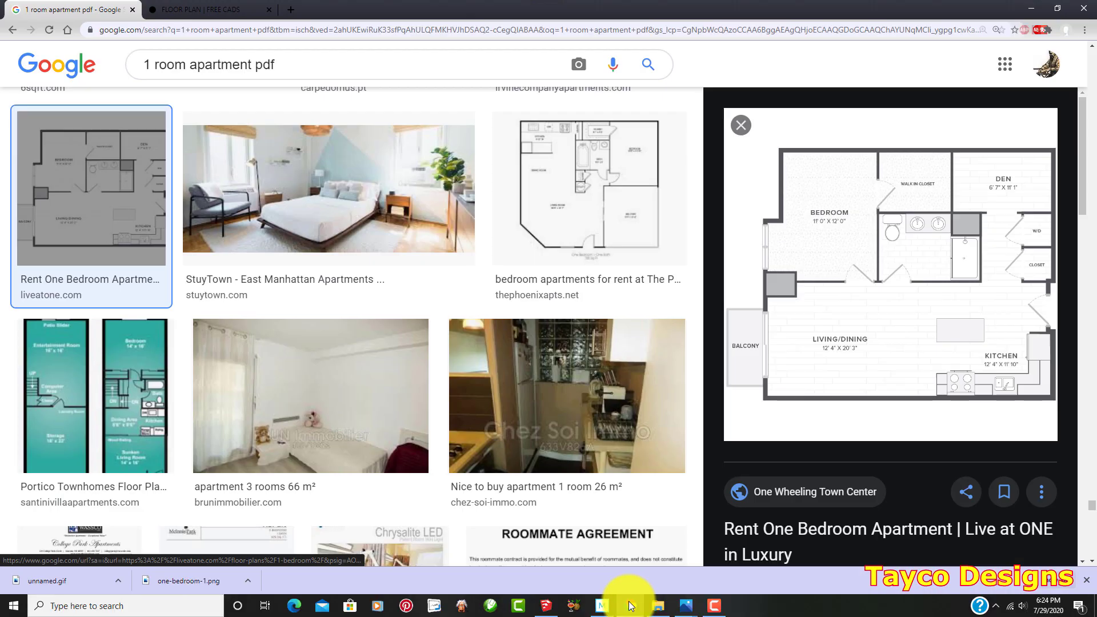
Close the image preview, then open the source listing page and close it again.
left_click(742, 126)
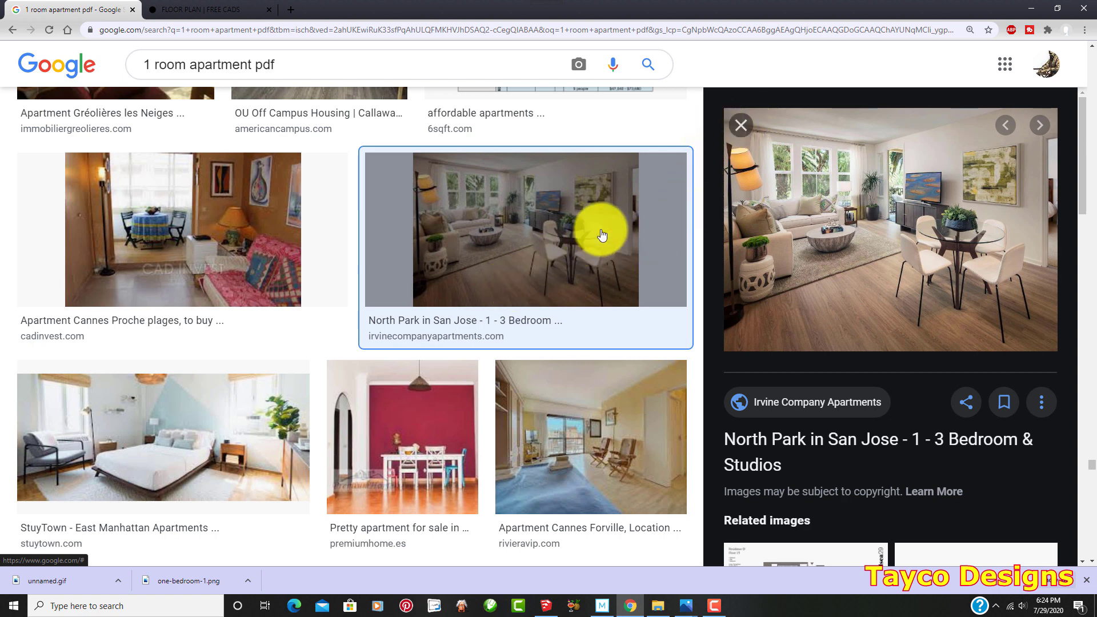
left_click(1023, 439)
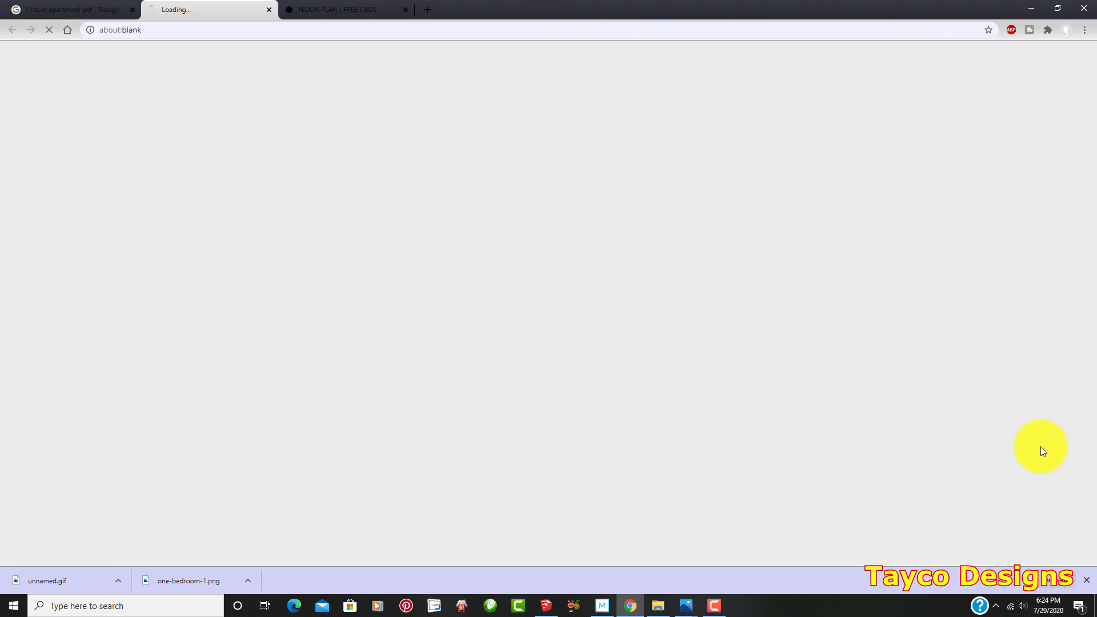
left_click(1085, 580)
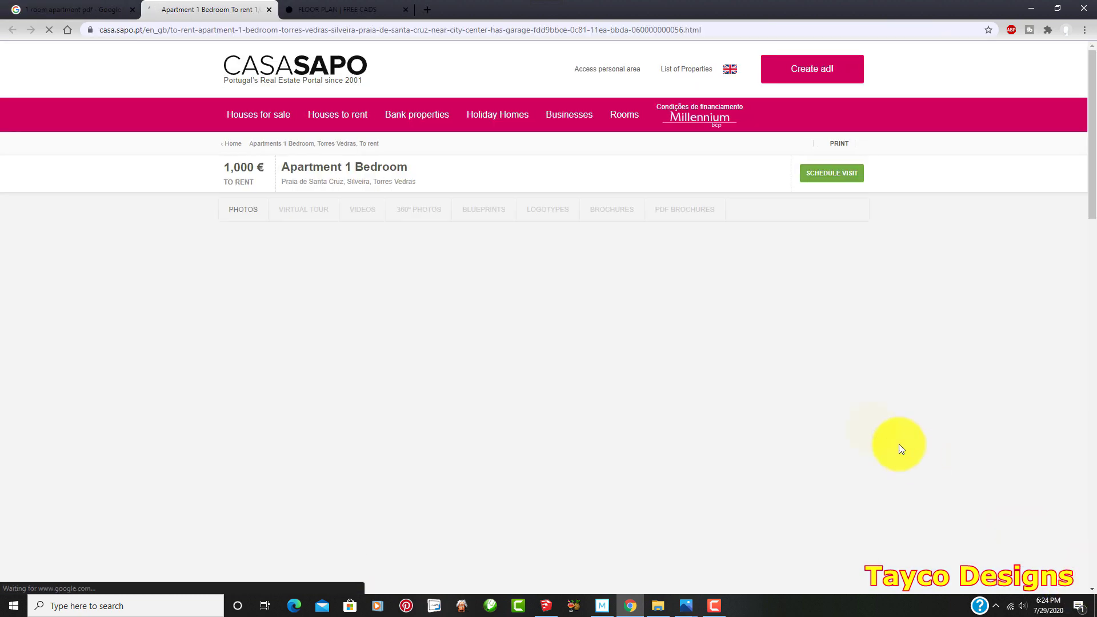
left_click(269, 9)
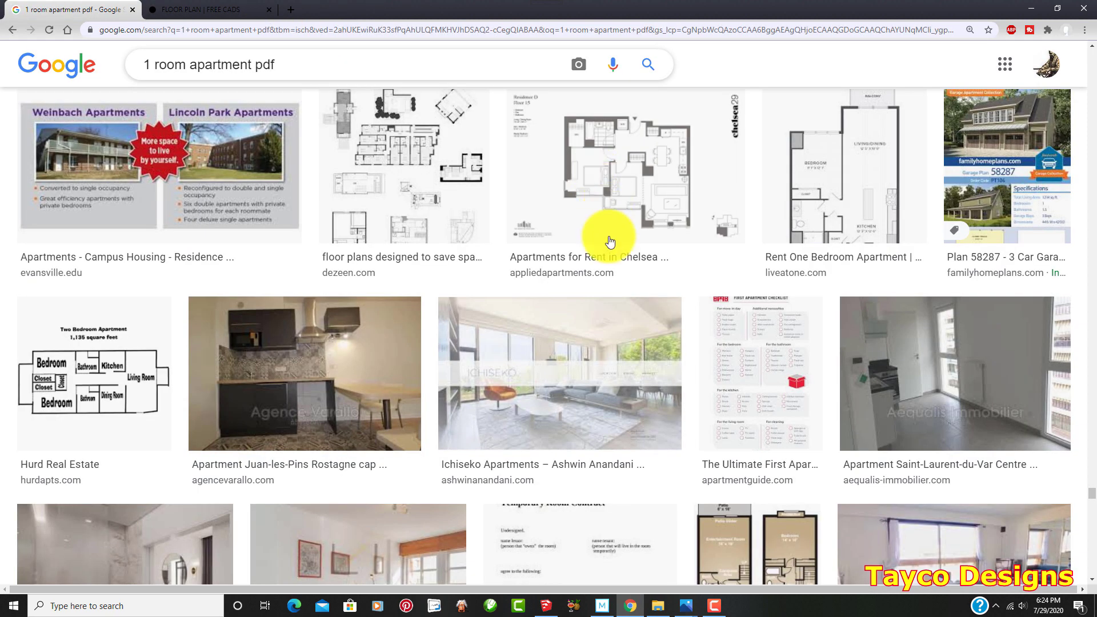
Scroll down through the apartment floor plan results.
scroll(594, 265, "down", 2)
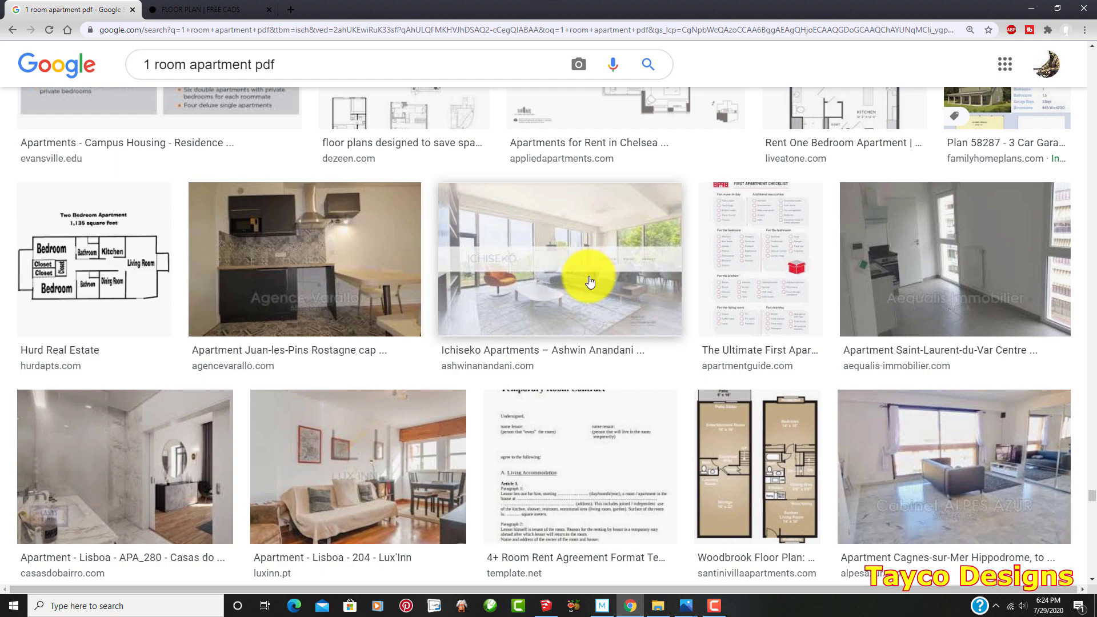
scroll(528, 345, "down", 15)
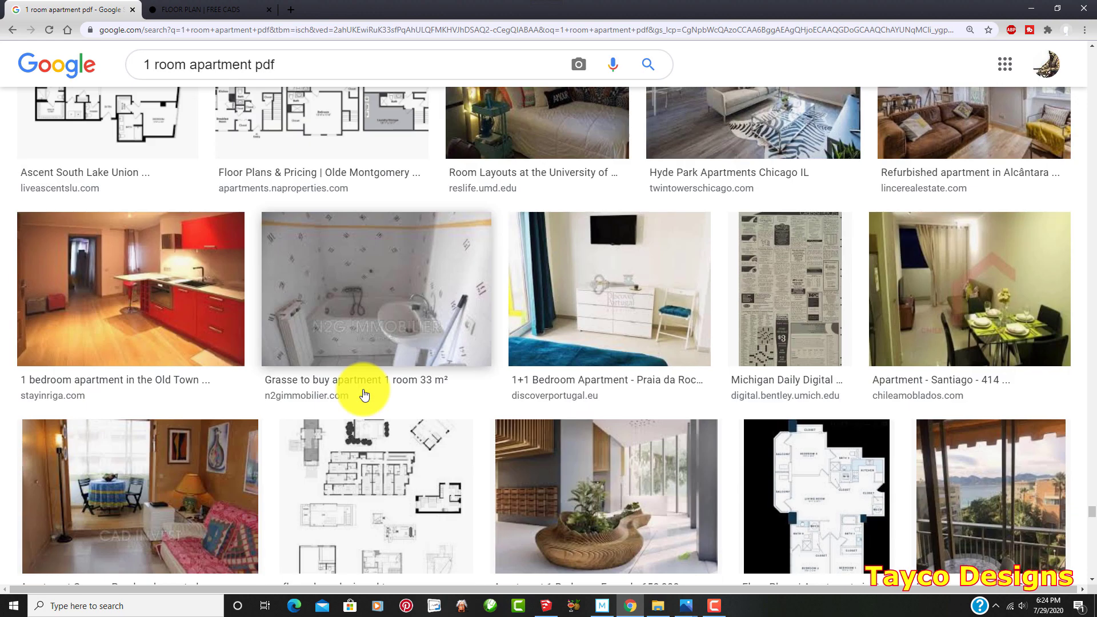
scroll(364, 394, "down", 14)
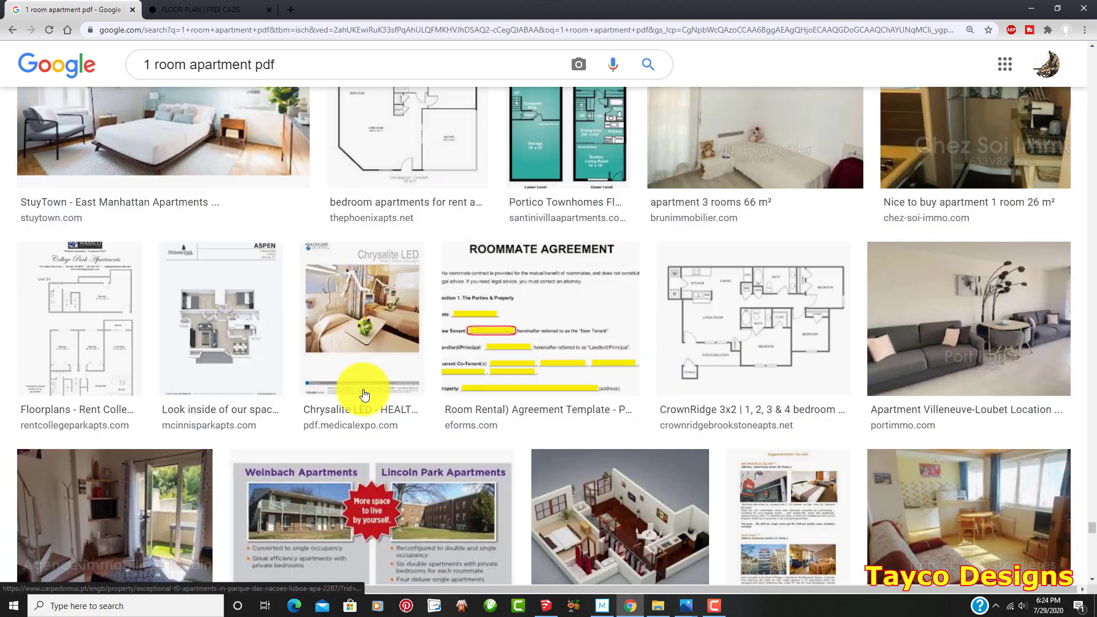
scroll(364, 394, "down", 10)
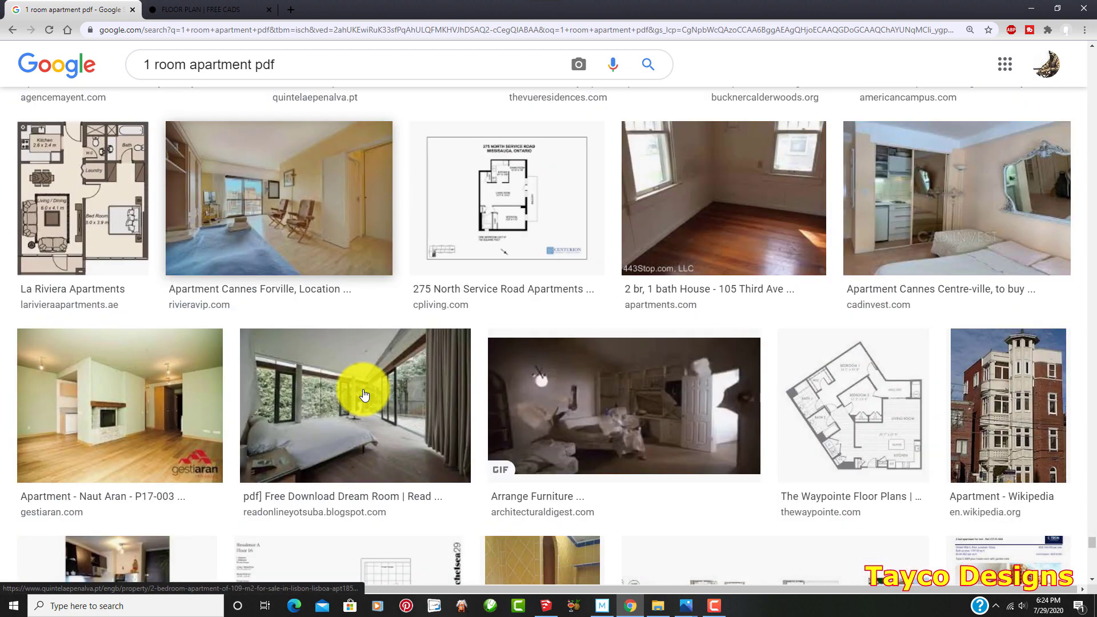
scroll(364, 394, "down", 8)
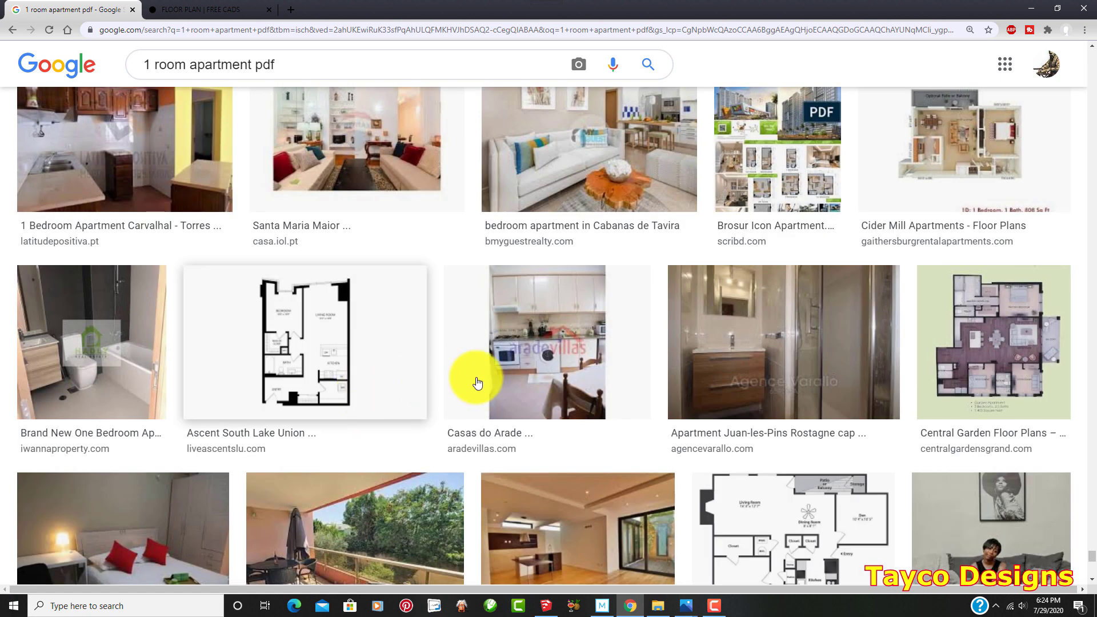
scroll(478, 382, "down", 10)
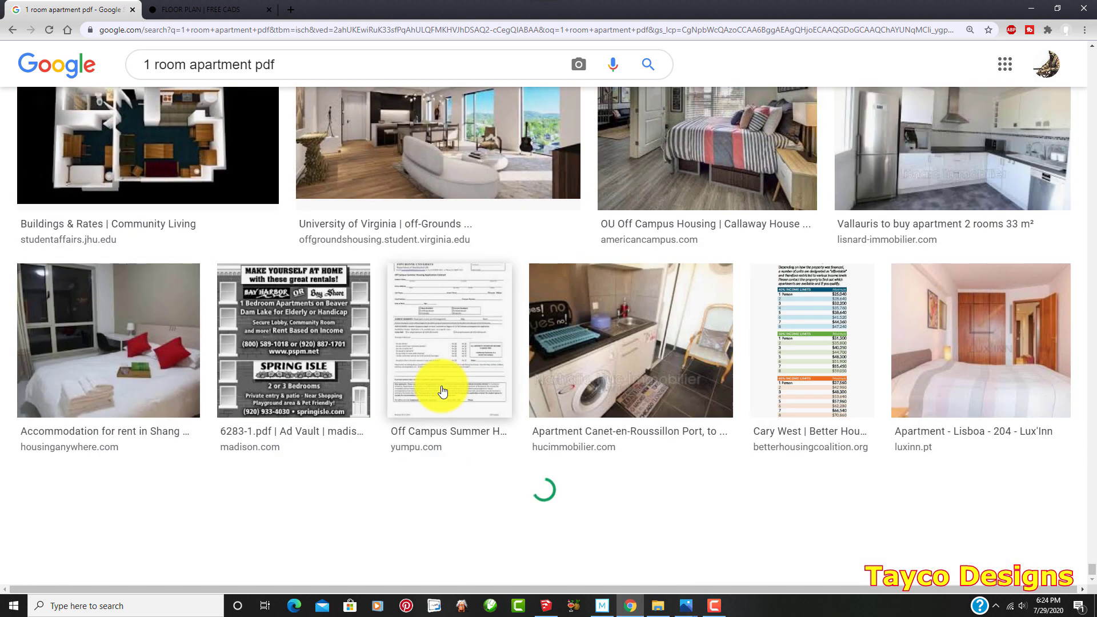
scroll(445, 374, "down", 5)
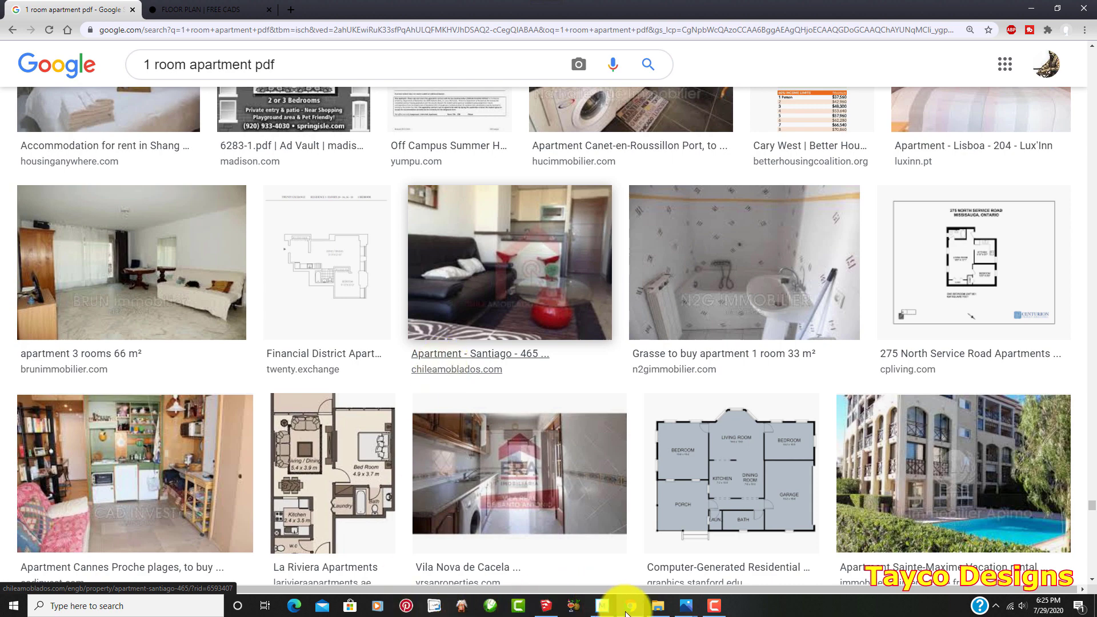
View the unnamed floor plan image from the SketchUp folder in Photos.
mouse_move(658, 605)
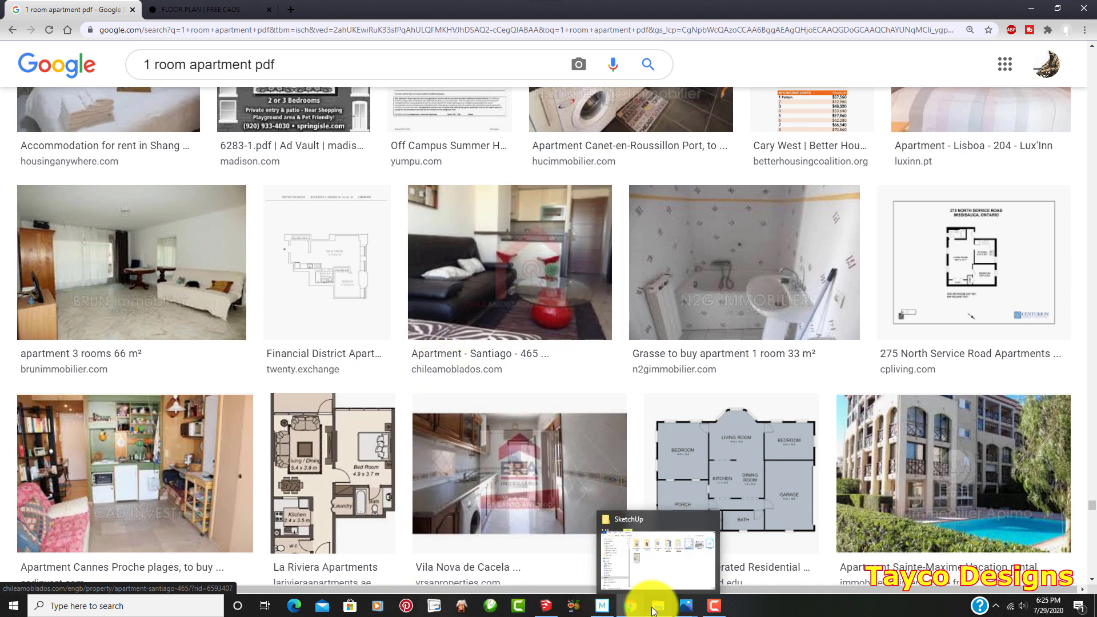
left_click(657, 574)
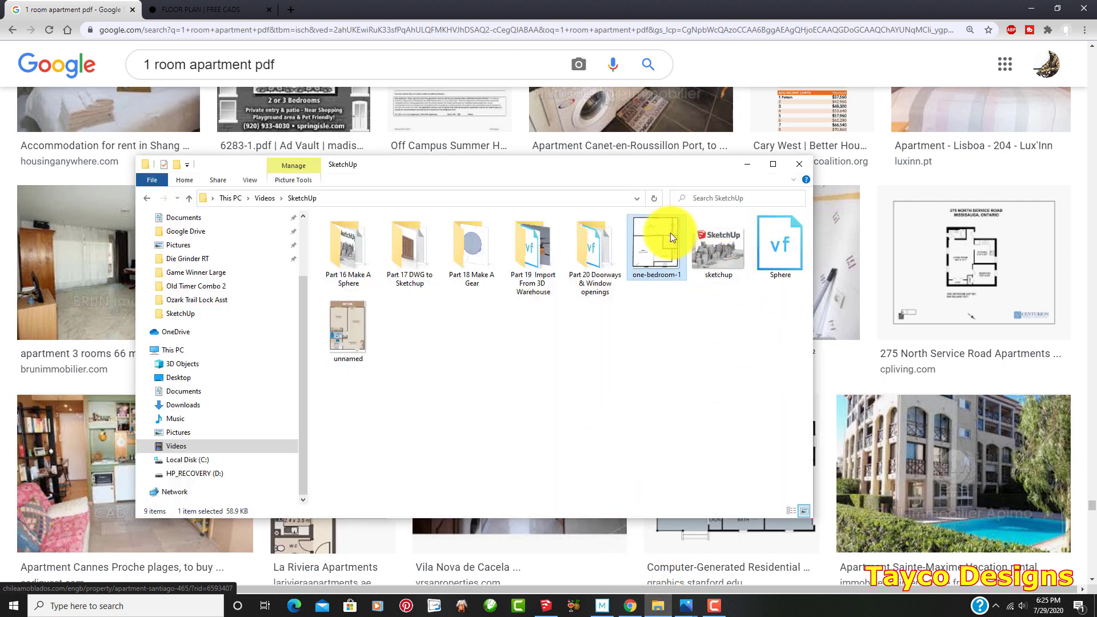
left_click(348, 341)
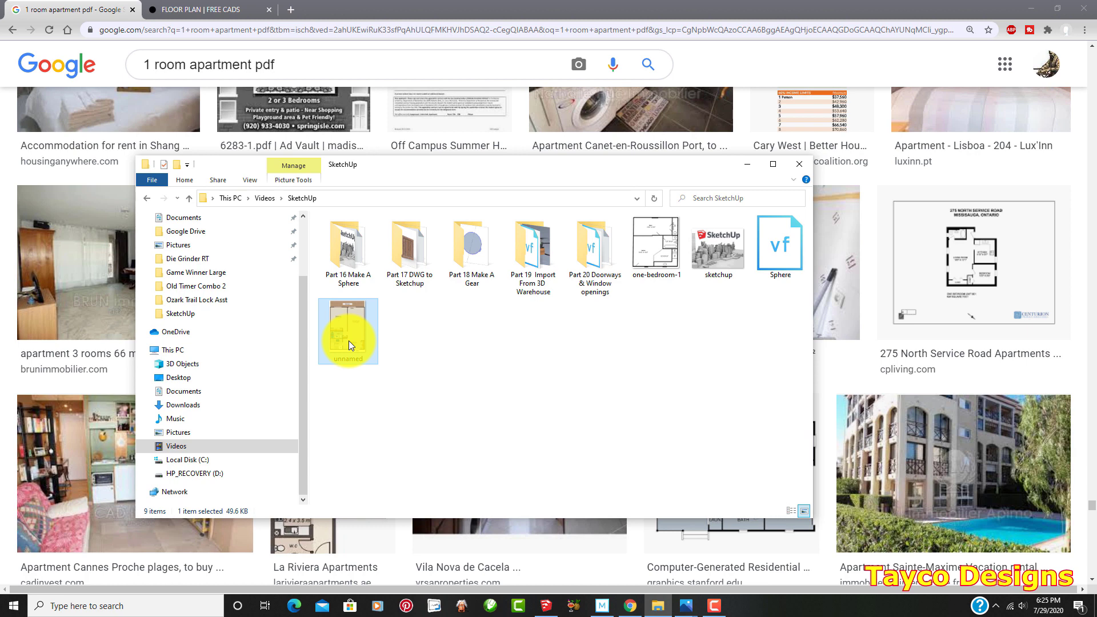
double_click(348, 341)
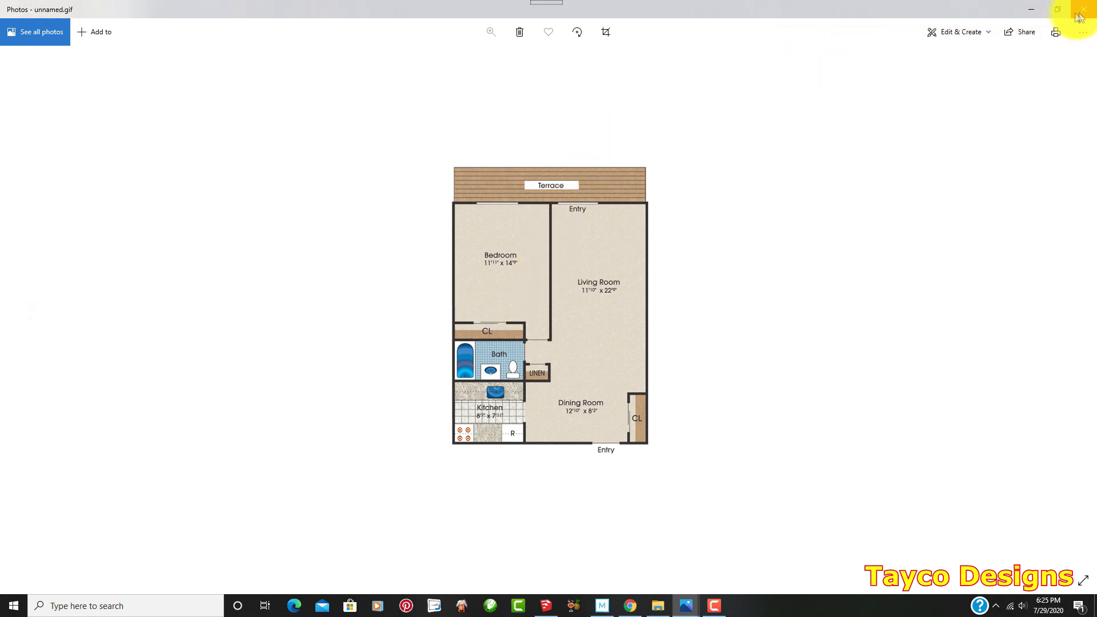
left_click(1031, 10)
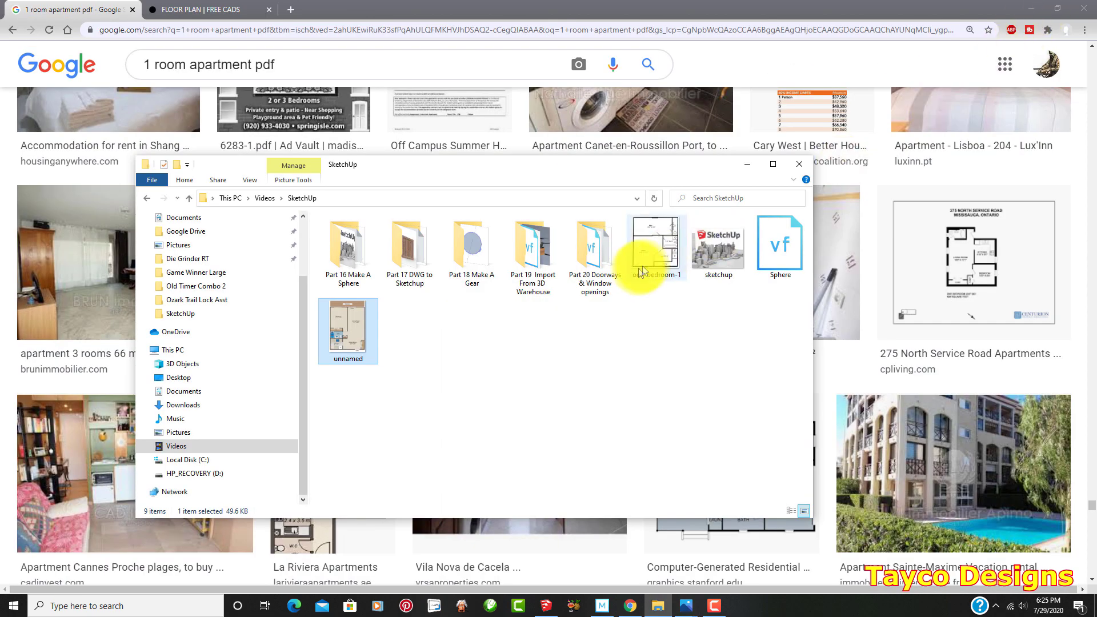
View the one-bedroom-1 floor plan, then minimize Explorer and Chrome to reveal the desktop.
left_click(663, 251)
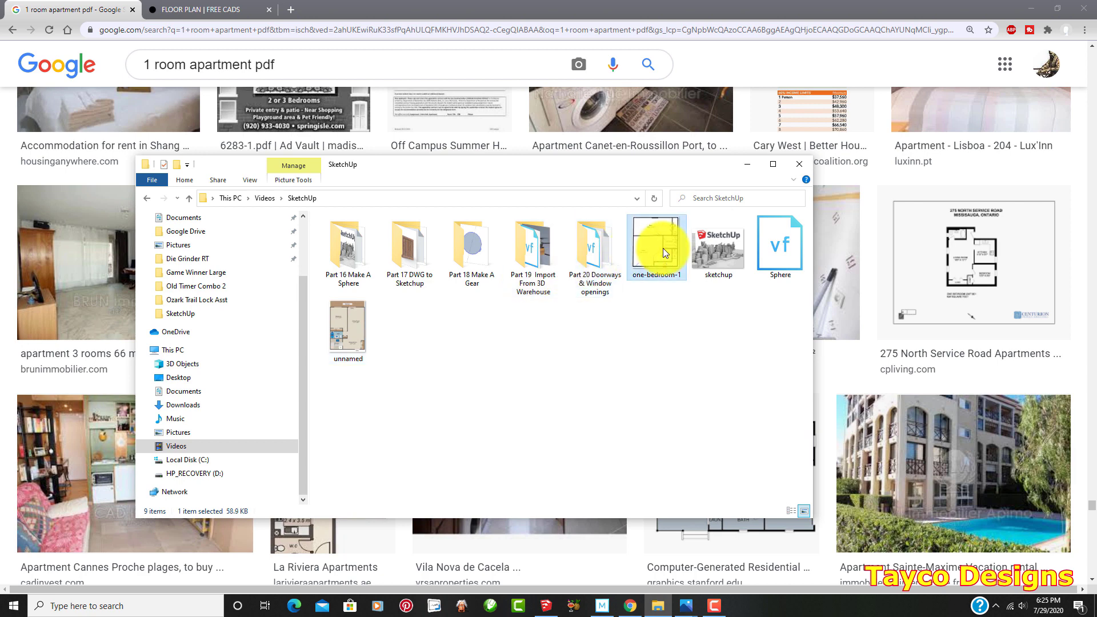
double_click(662, 249)
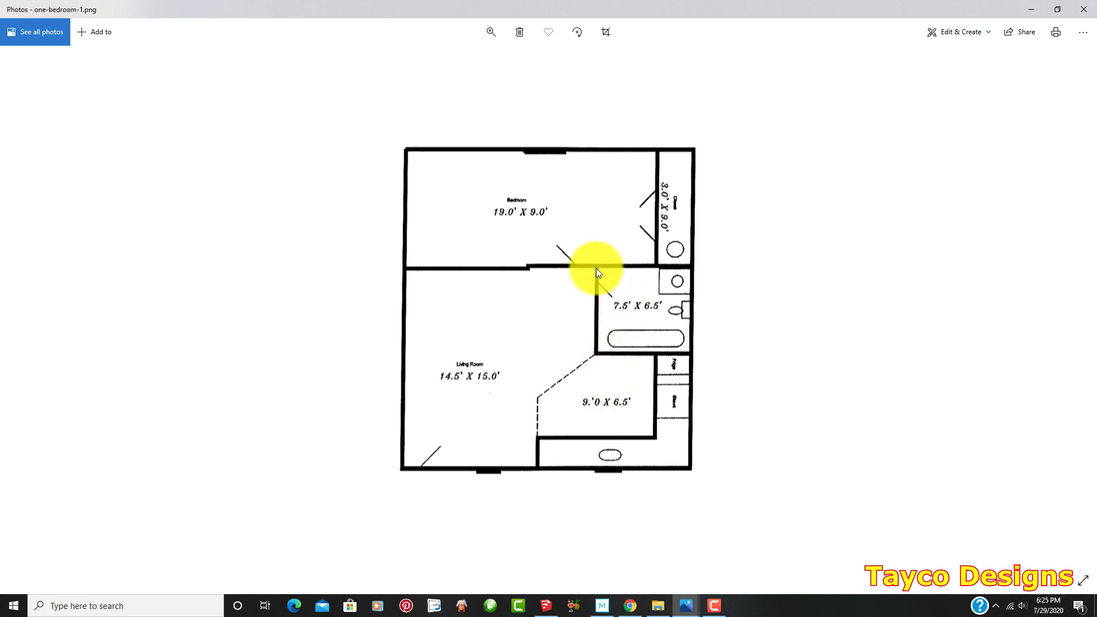
left_click(1030, 10)
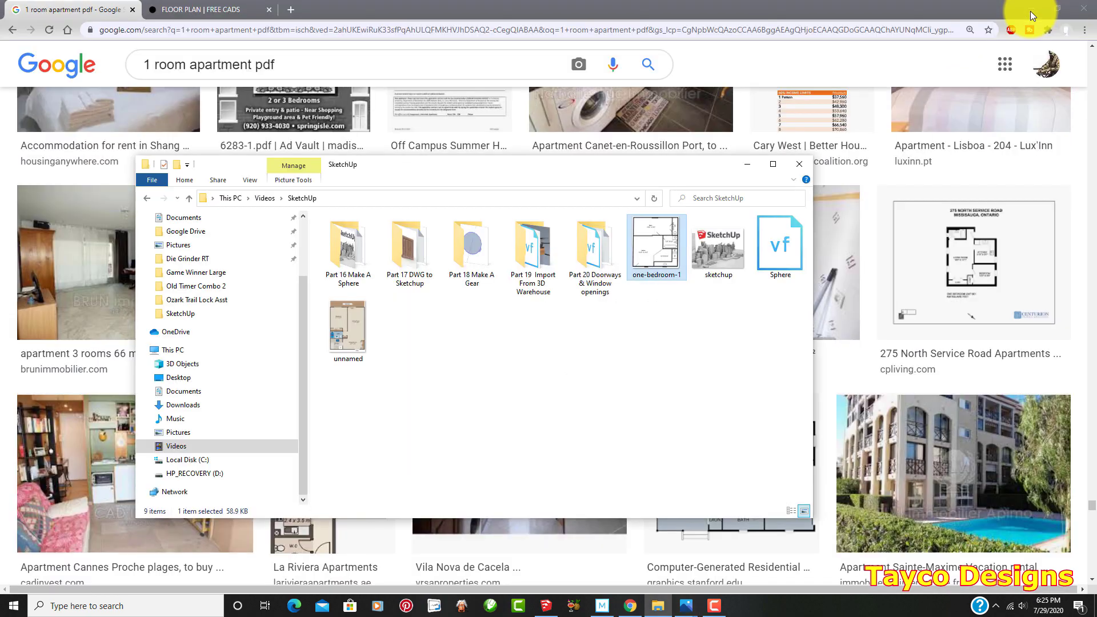
left_click(752, 171)
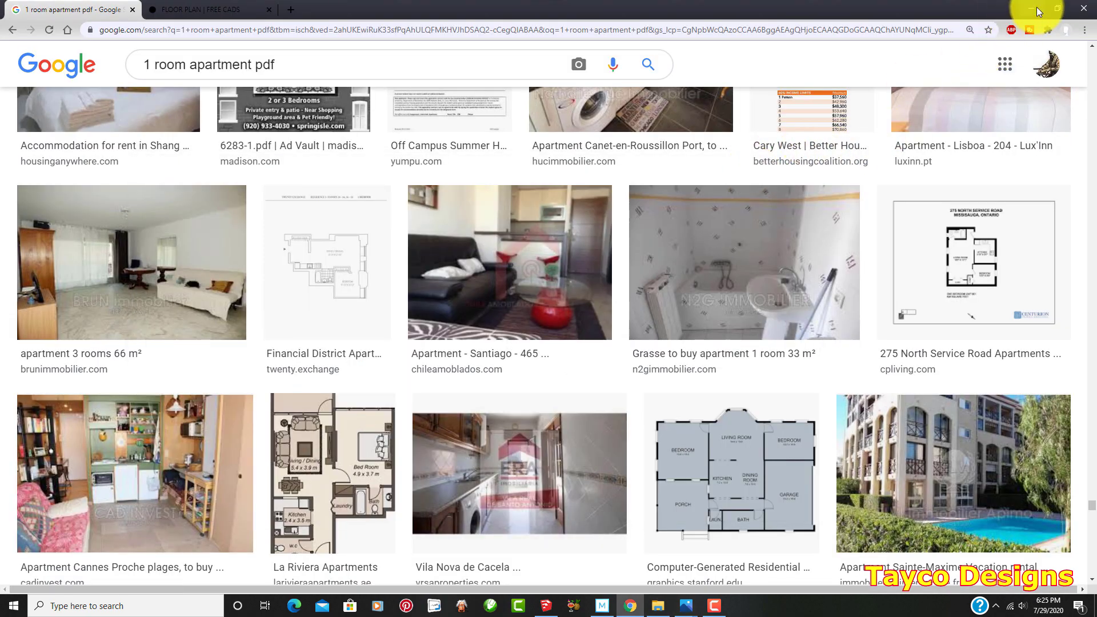
left_click(1037, 9)
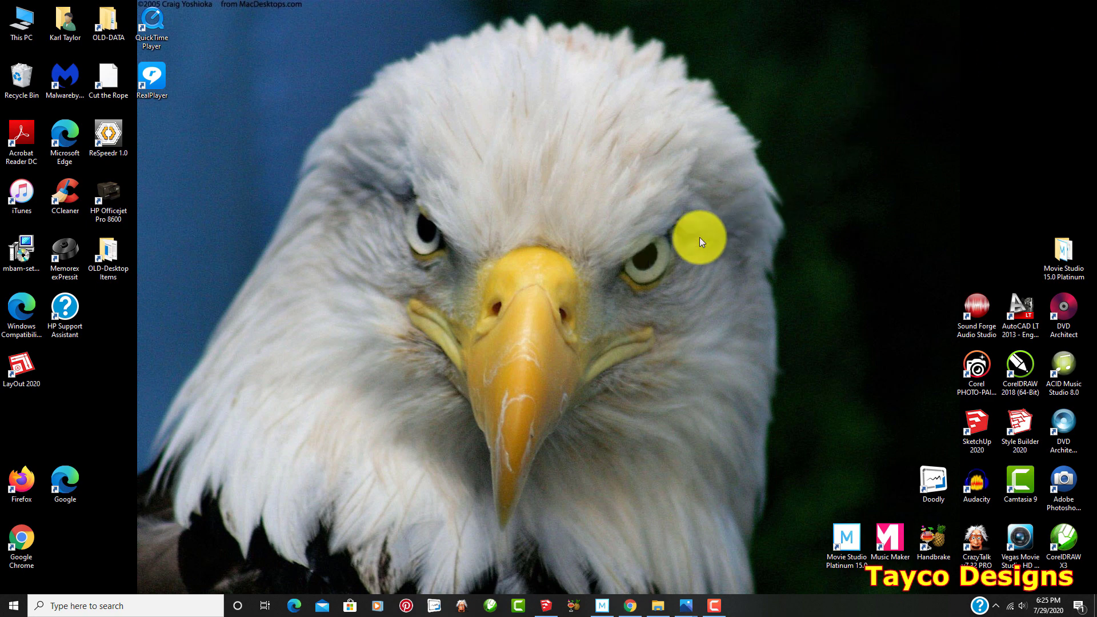
In SketchUp, delete the default person figure so only the axes remain.
left_click(546, 605)
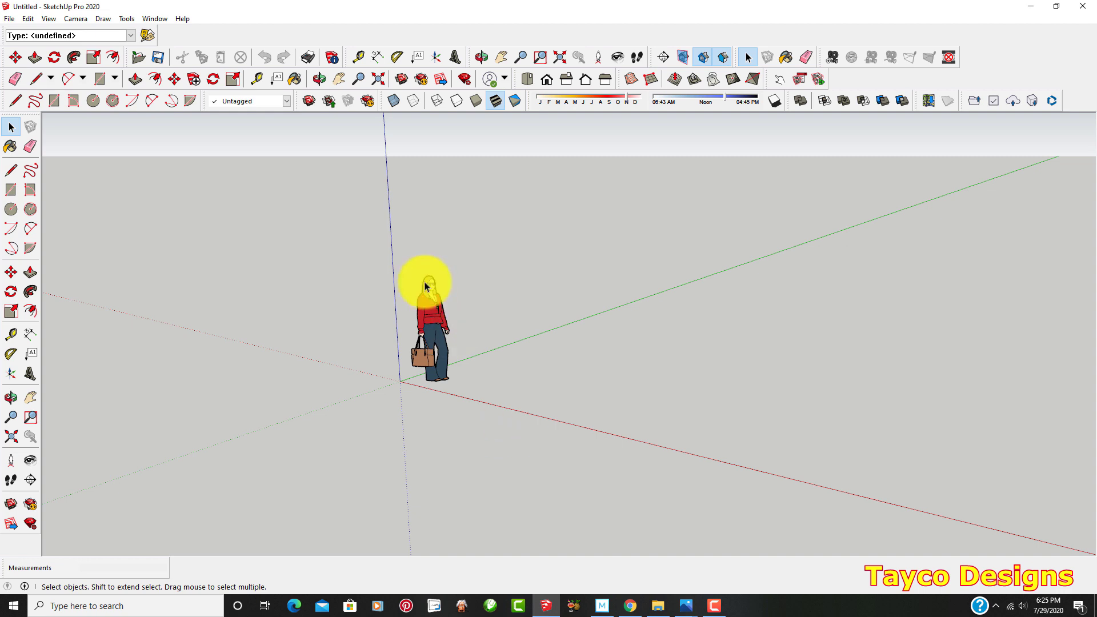
scroll(484, 428, "down", 2)
scroll(451, 304, "up", 5)
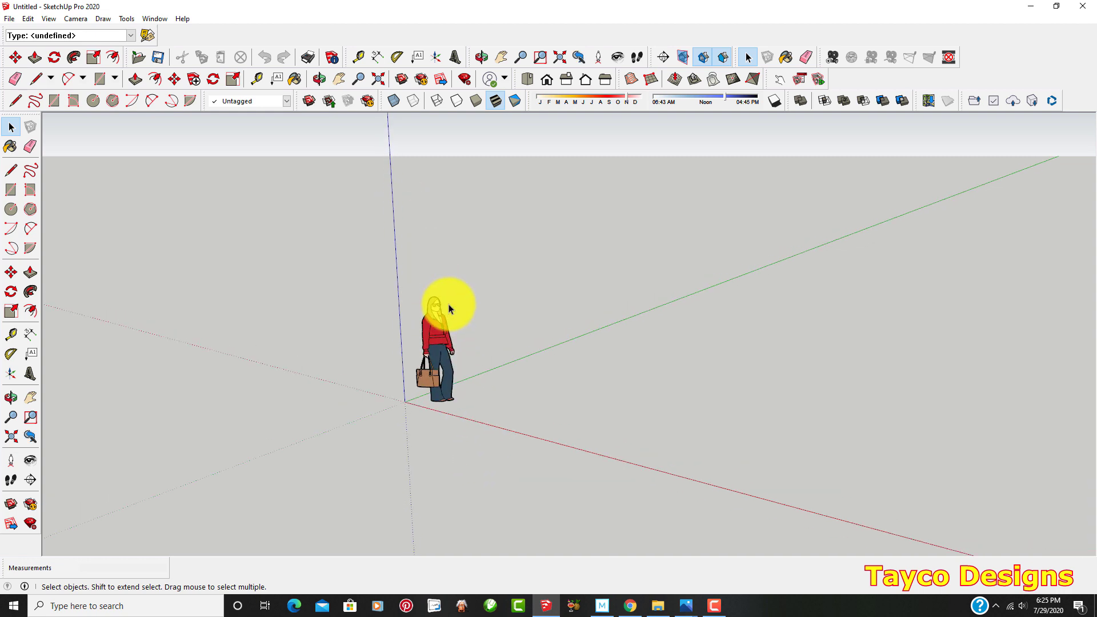
scroll(434, 329, "up", 2)
left_click(442, 332)
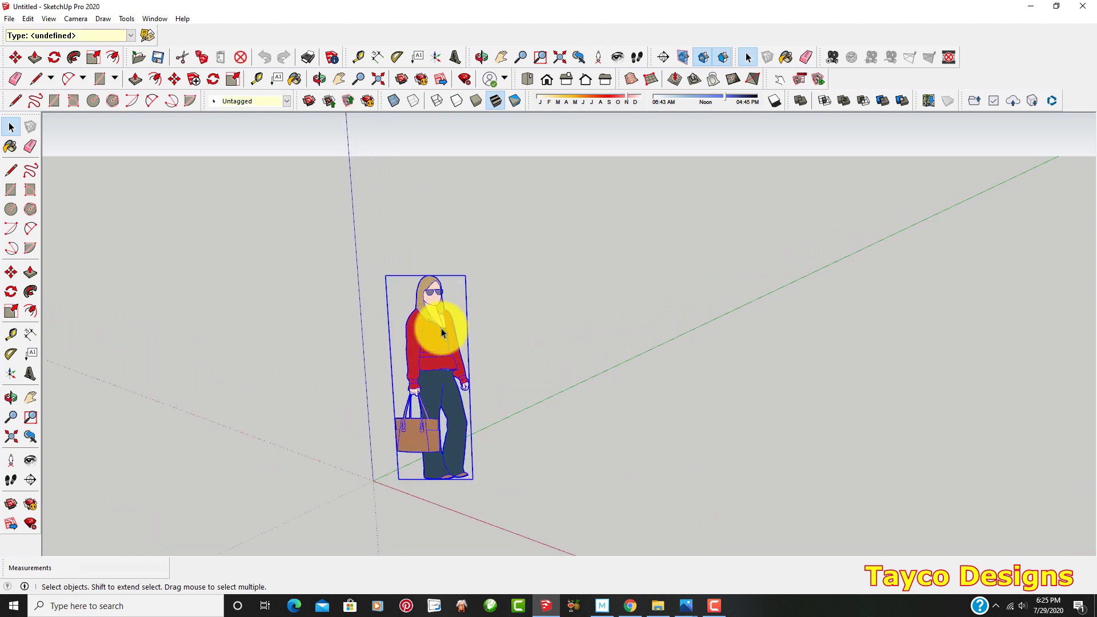
key("Delete")
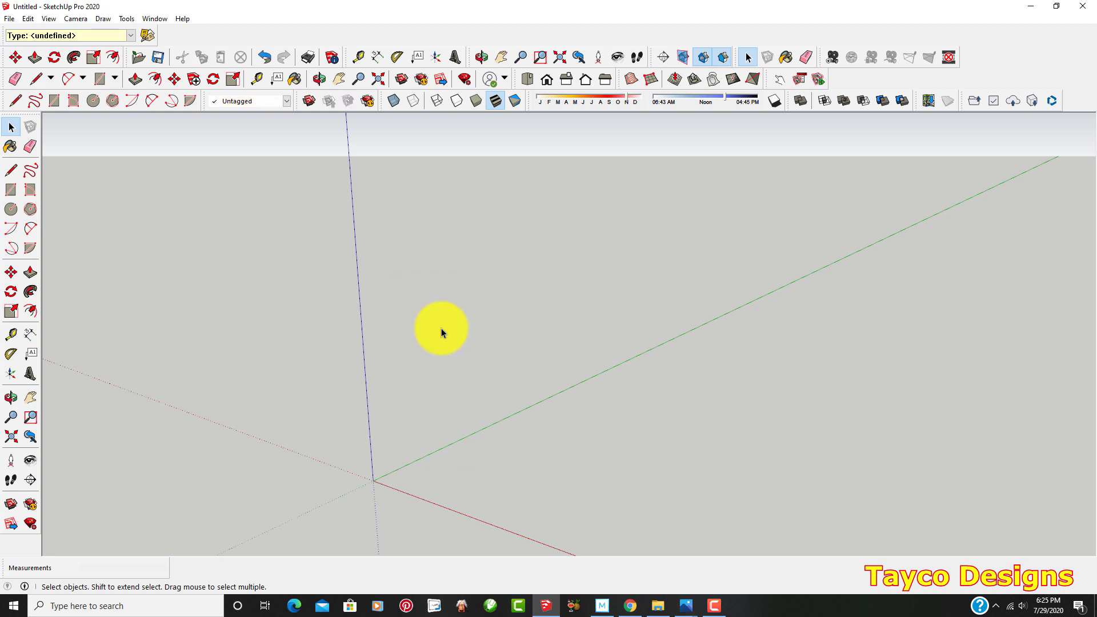
middle_click_drag(524, 440, 569, 463)
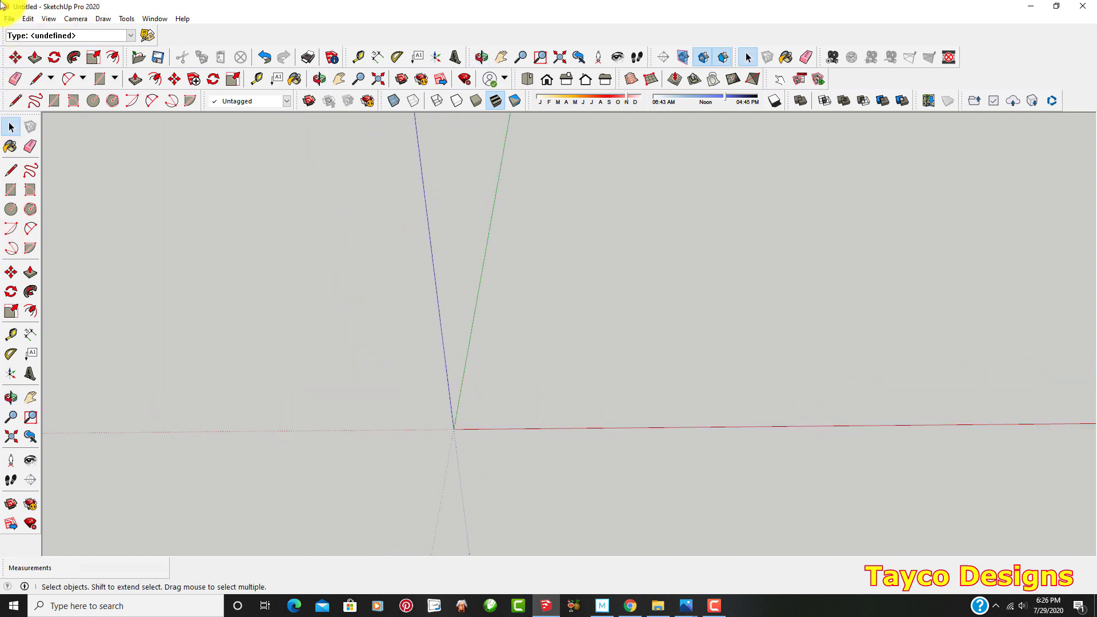
Import one-bedroom-1 as an image, lay it near the origin, and view it from above.
left_click(9, 18)
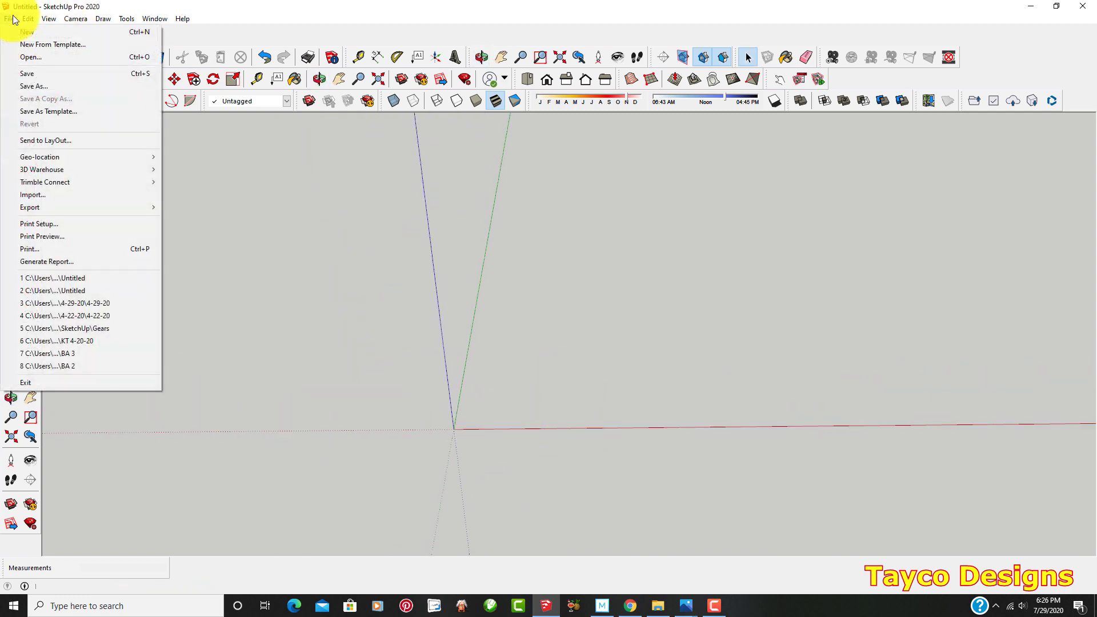
left_click(50, 195)
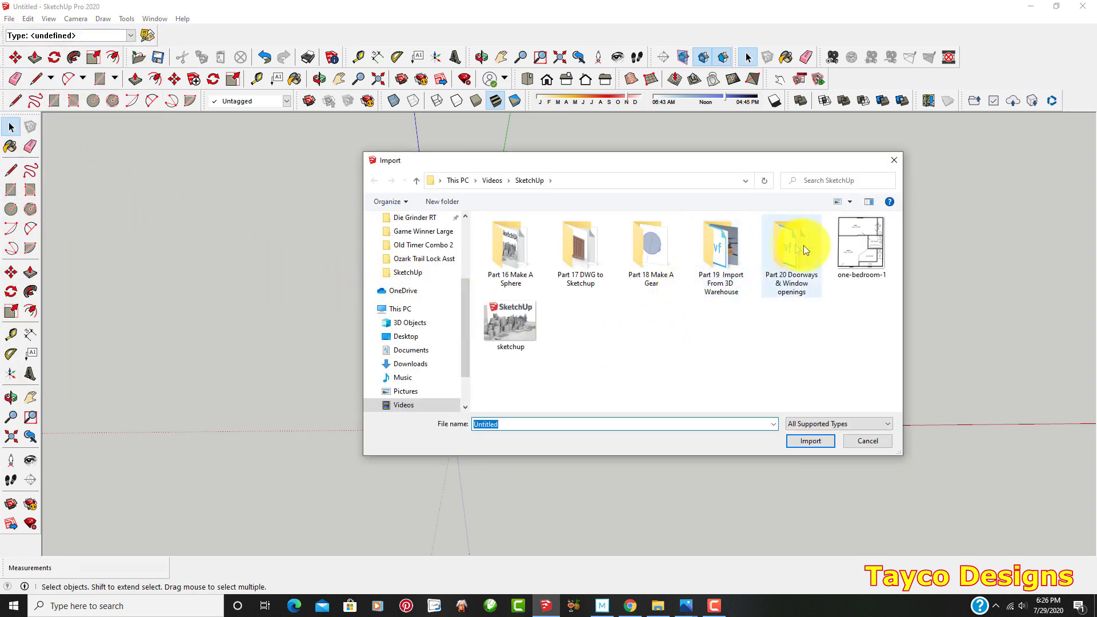
left_click(846, 243)
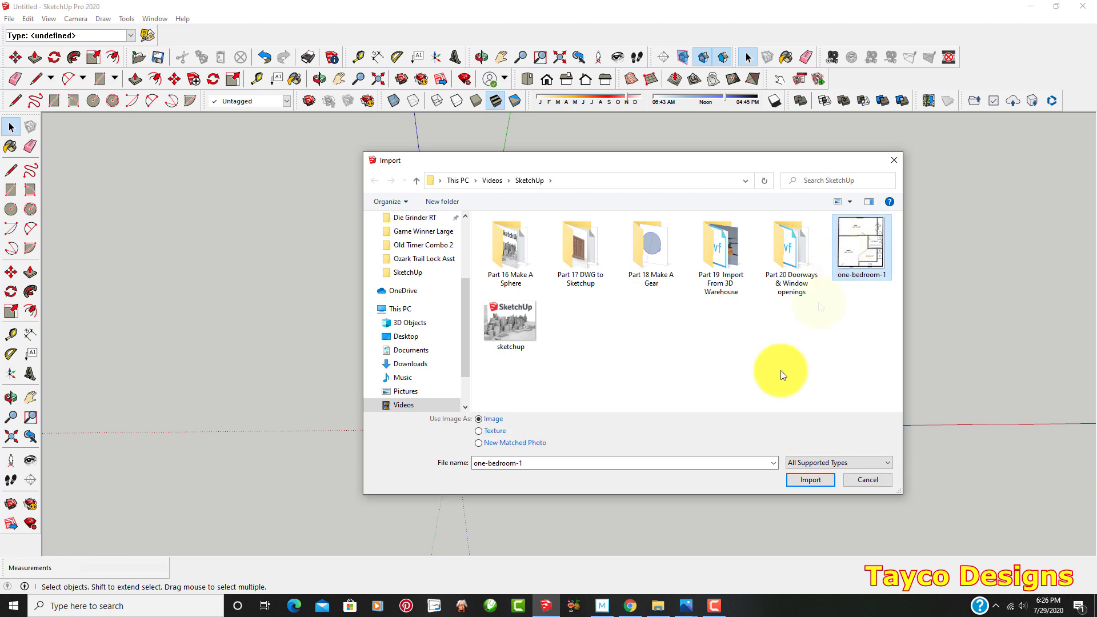
left_click(804, 477)
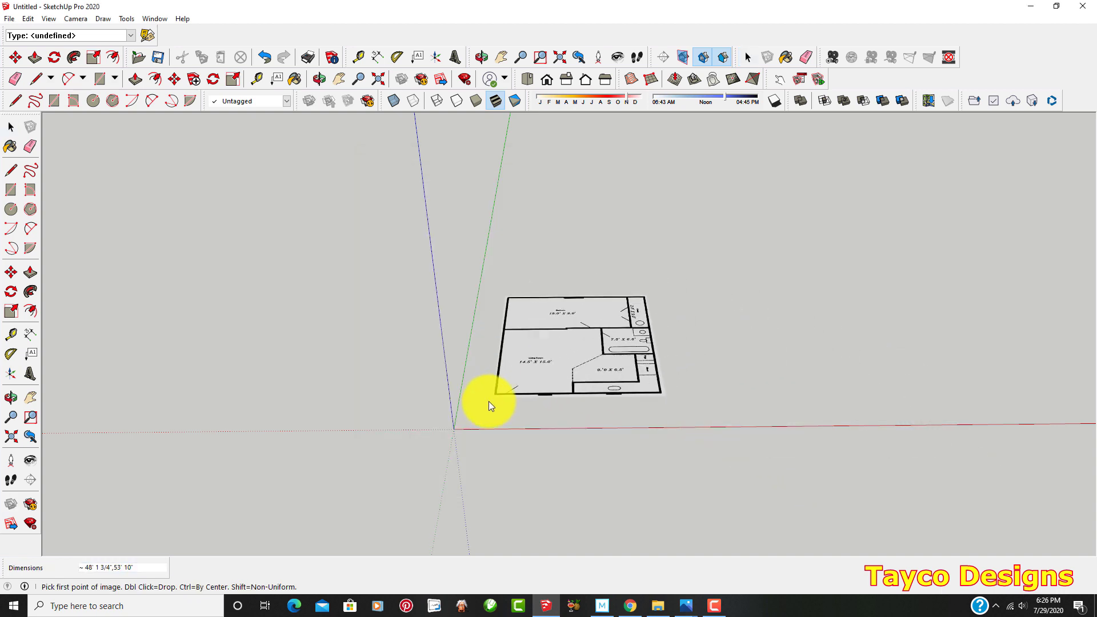
left_click(489, 401)
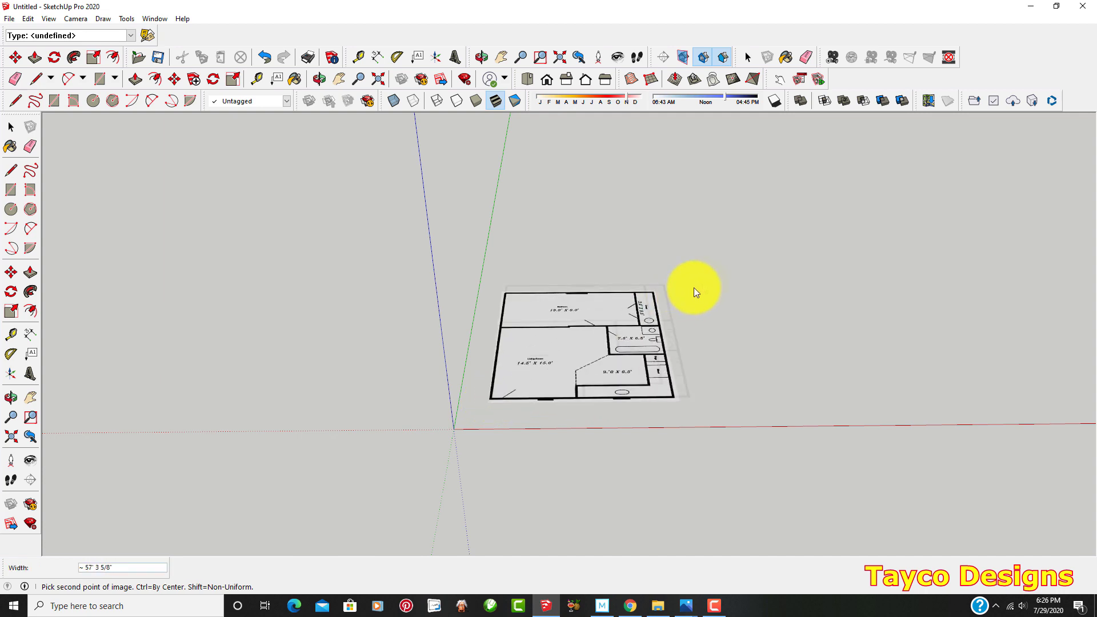
left_click(731, 265)
middle_click_drag(561, 331, 554, 448)
scroll(731, 352, "up", 3)
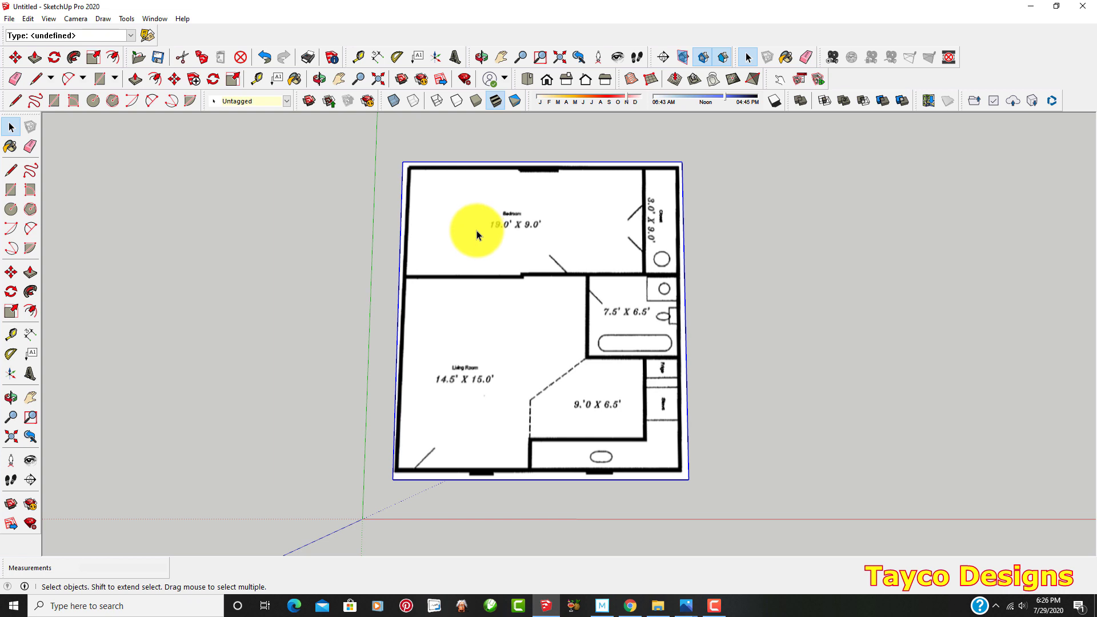
Draw the 19' × 9' bedroom rectangle beside the floor plan.
left_click(14, 191)
left_click(773, 184)
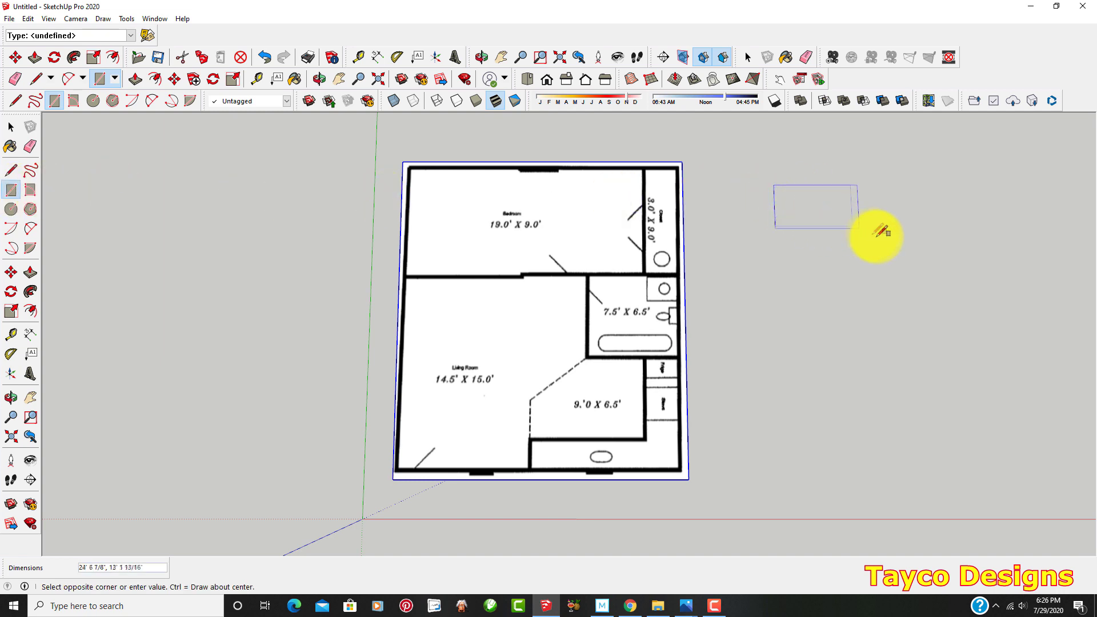
type("19',9")
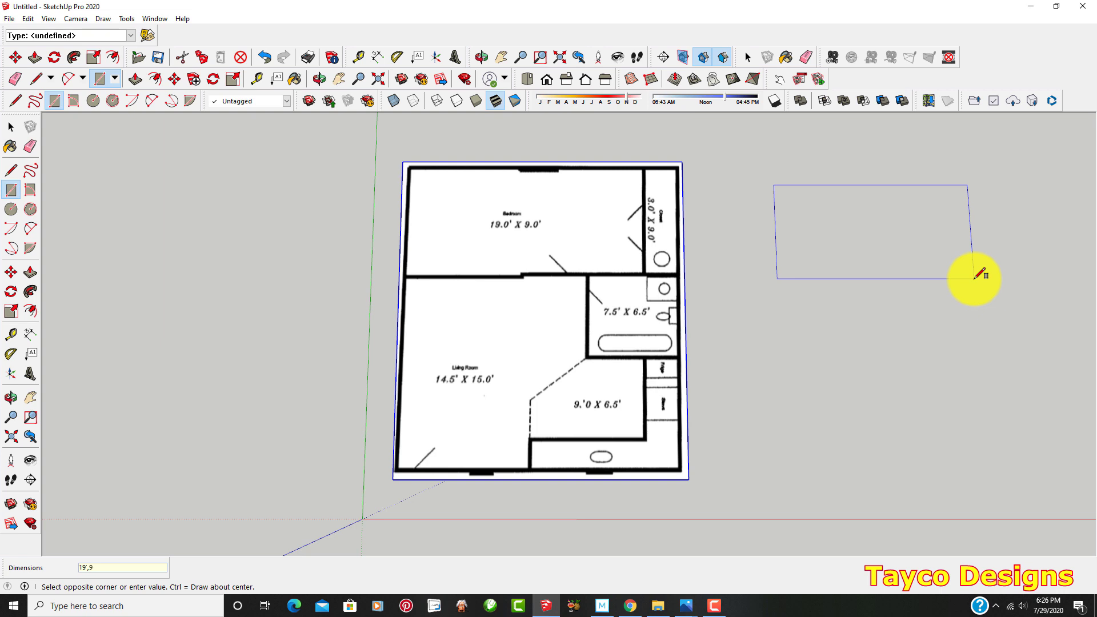
key("Return")
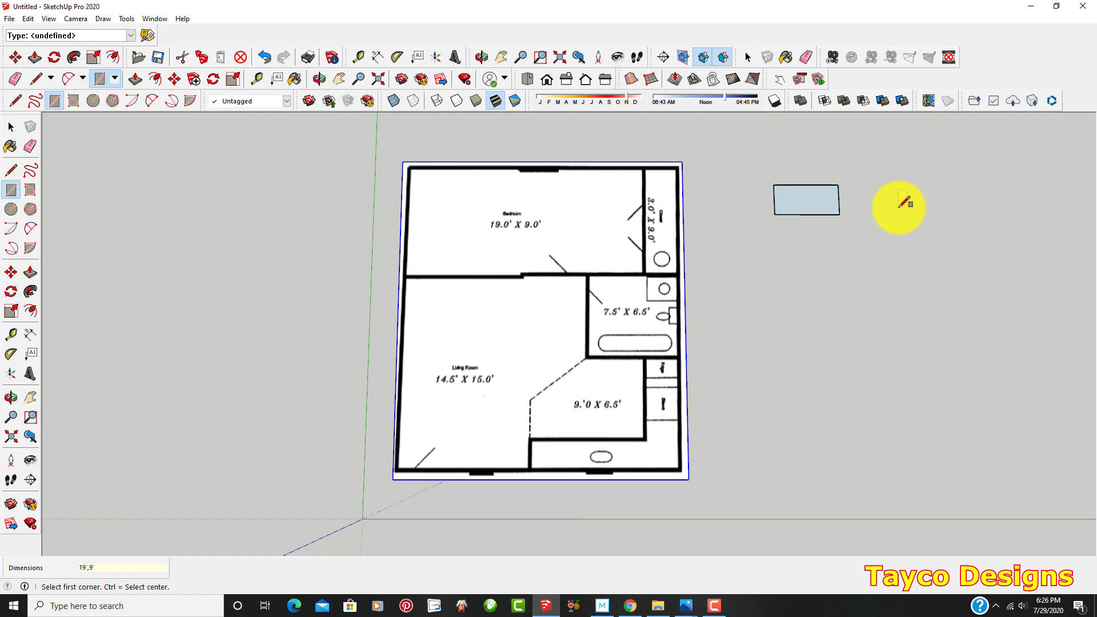
Try the living room rectangle from the bedroom's lower-left corner, undoing two wrongly sized attempts.
scroll(844, 167, "up", 4)
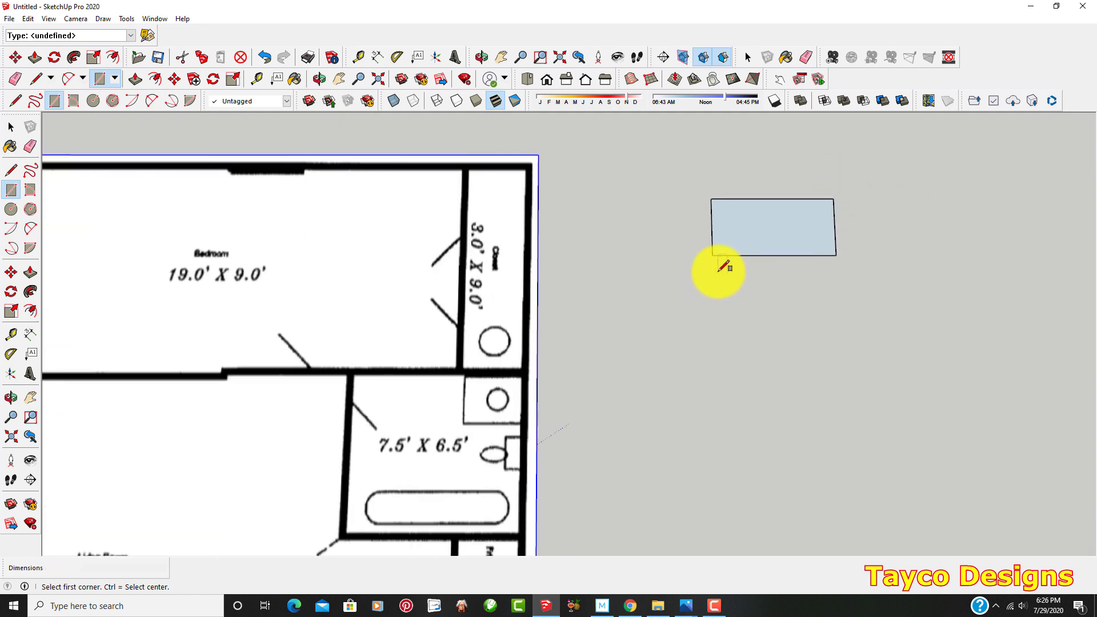
left_click(713, 255)
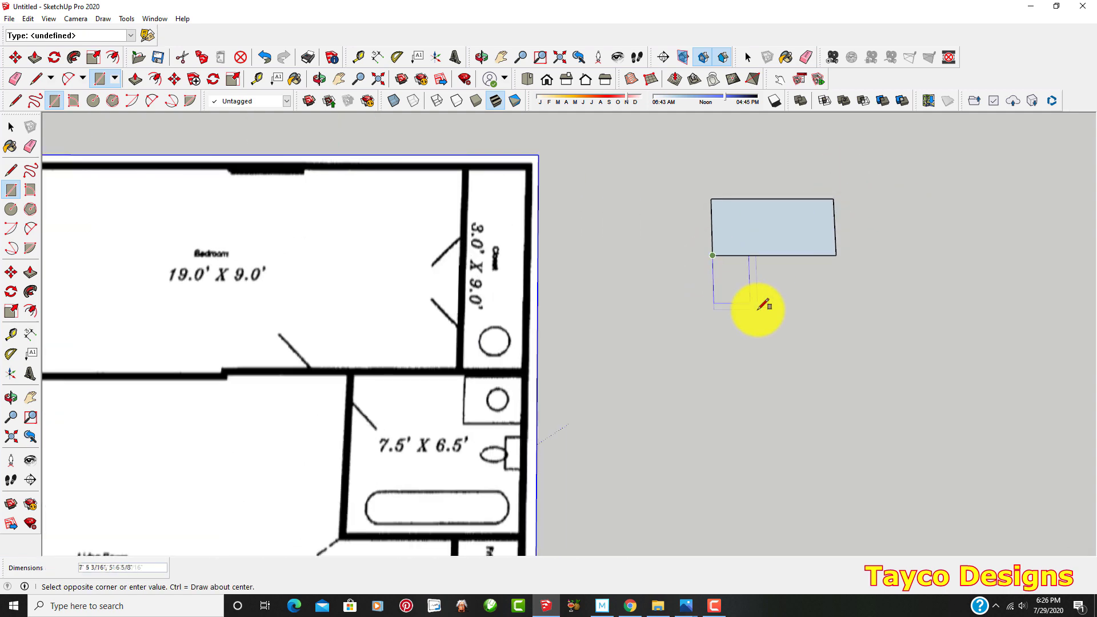
scroll(761, 305, "down", 3)
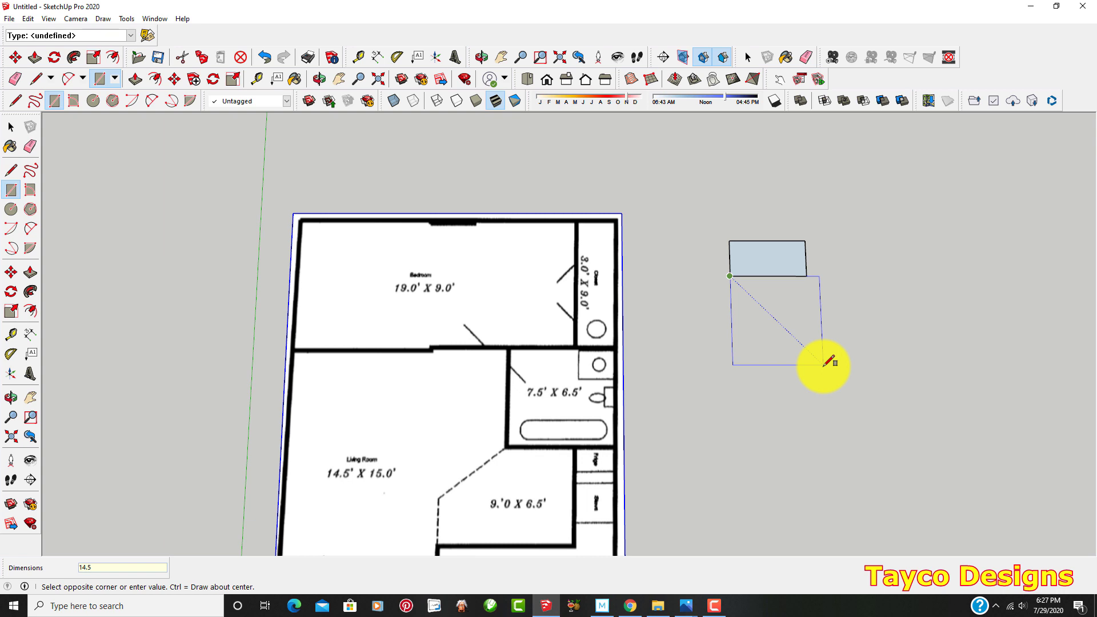
key("Return")
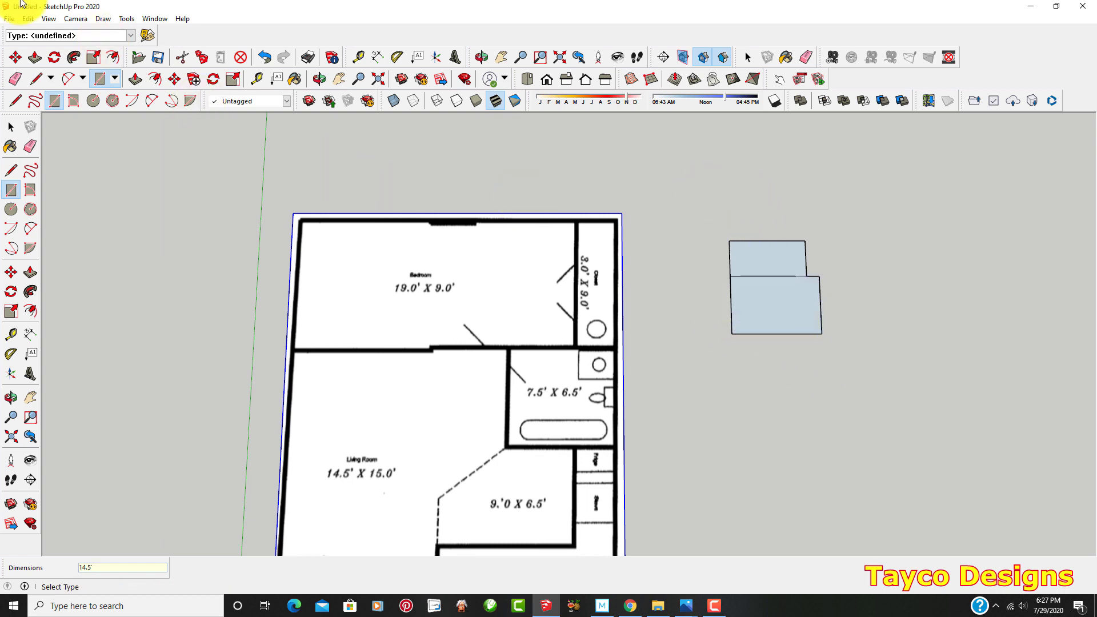
left_click(266, 55)
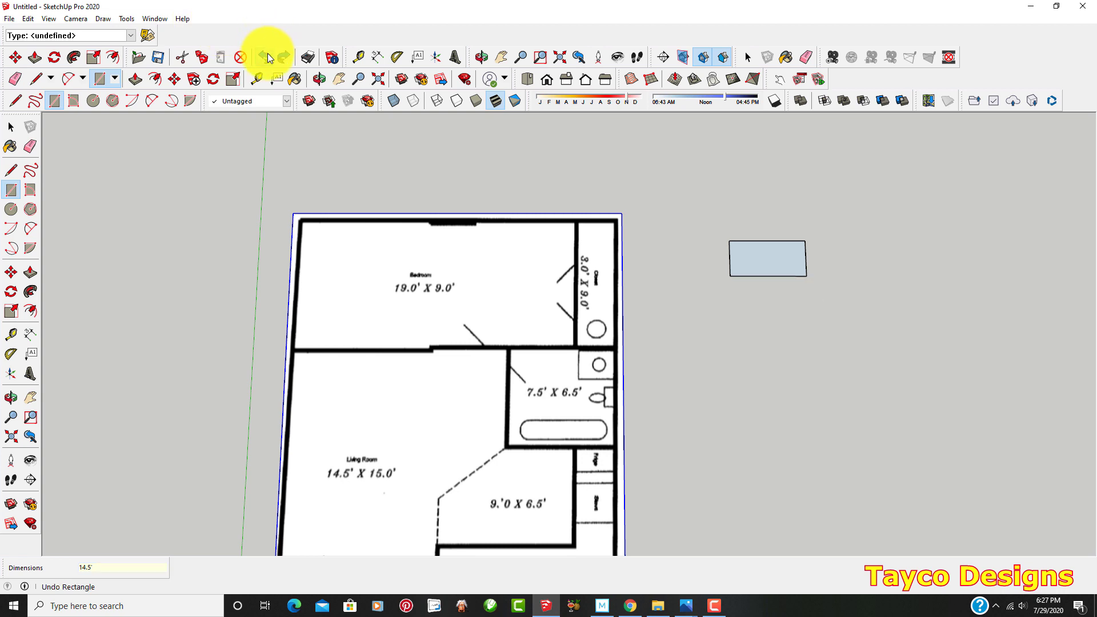
left_click(730, 277)
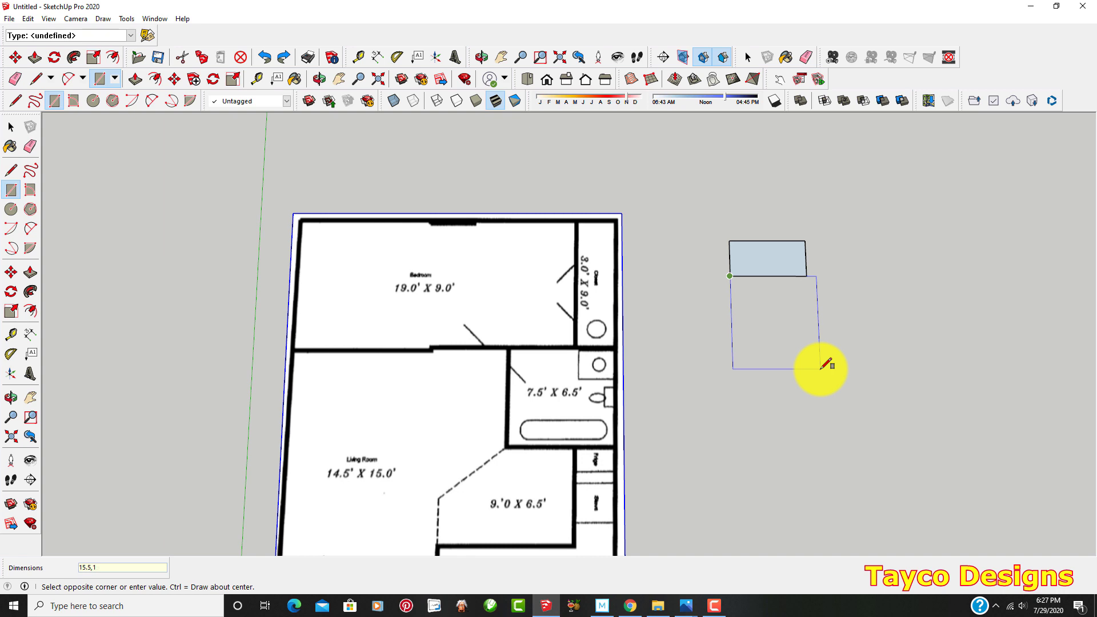
key("Return")
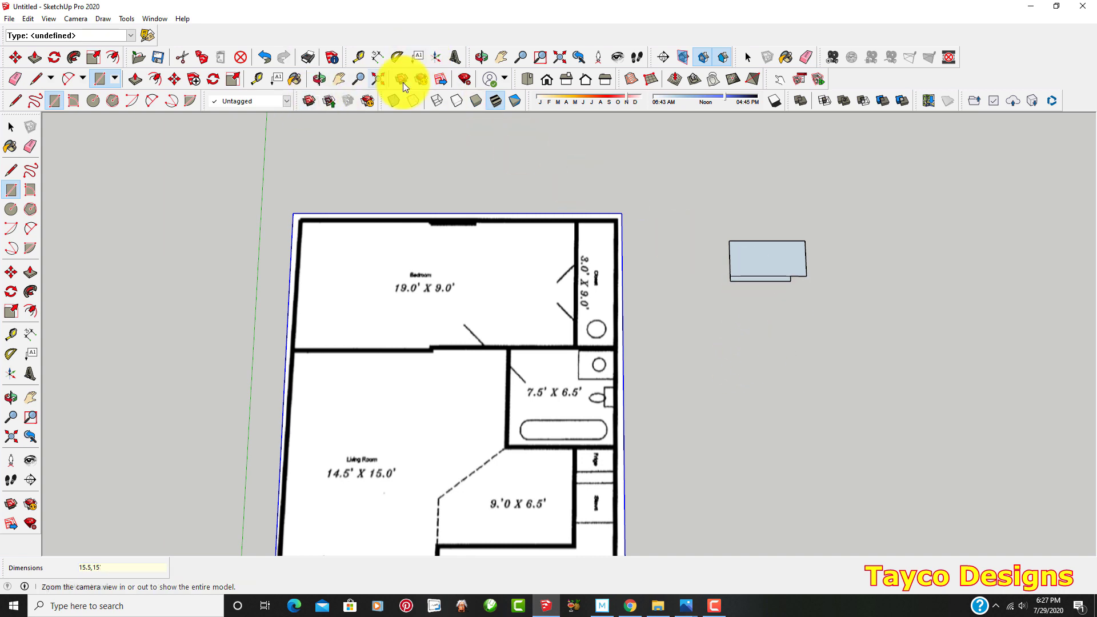
left_click(265, 57)
Draw the 14.5' × 15' living room rectangle from the bedroom's lower-left corner.
scroll(766, 287, "up", 2)
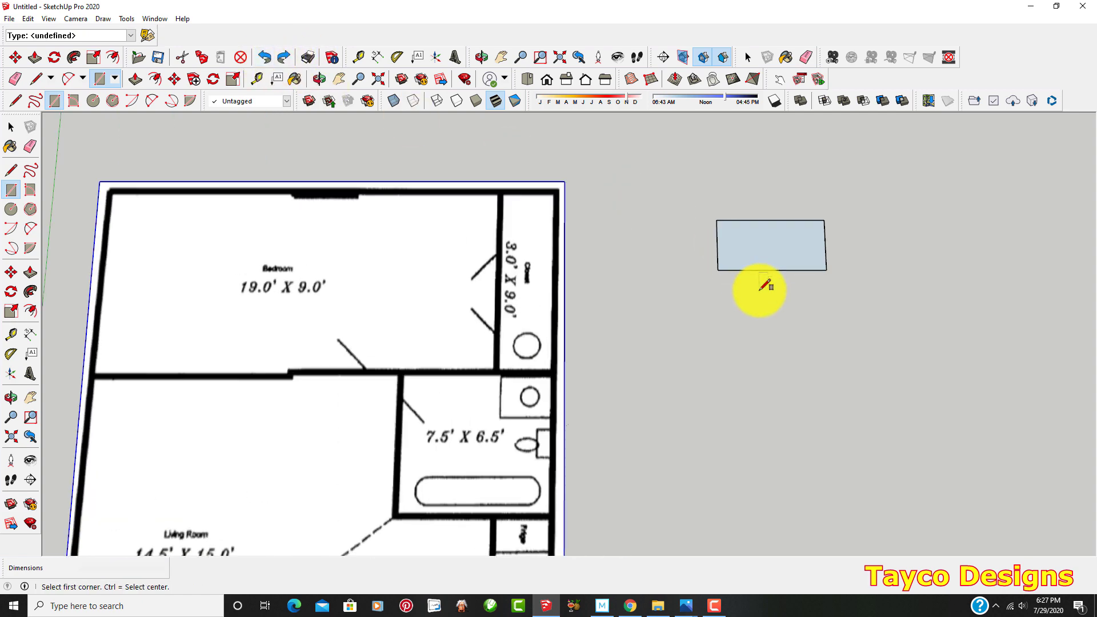
scroll(762, 287, "down", 1)
left_click(726, 274)
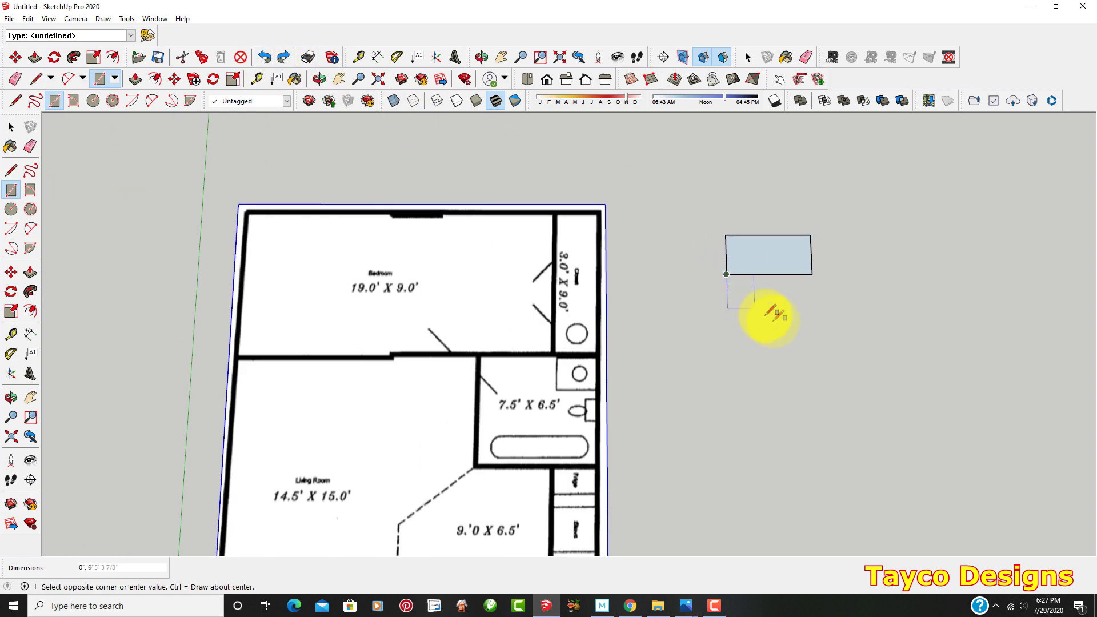
type("14.5',15")
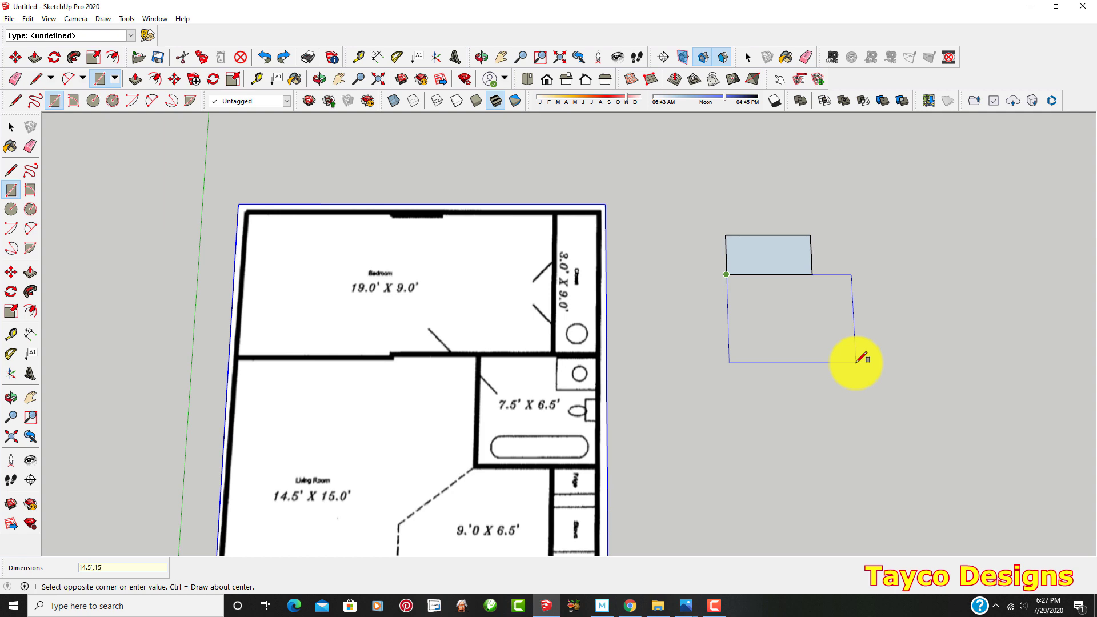
key("Return")
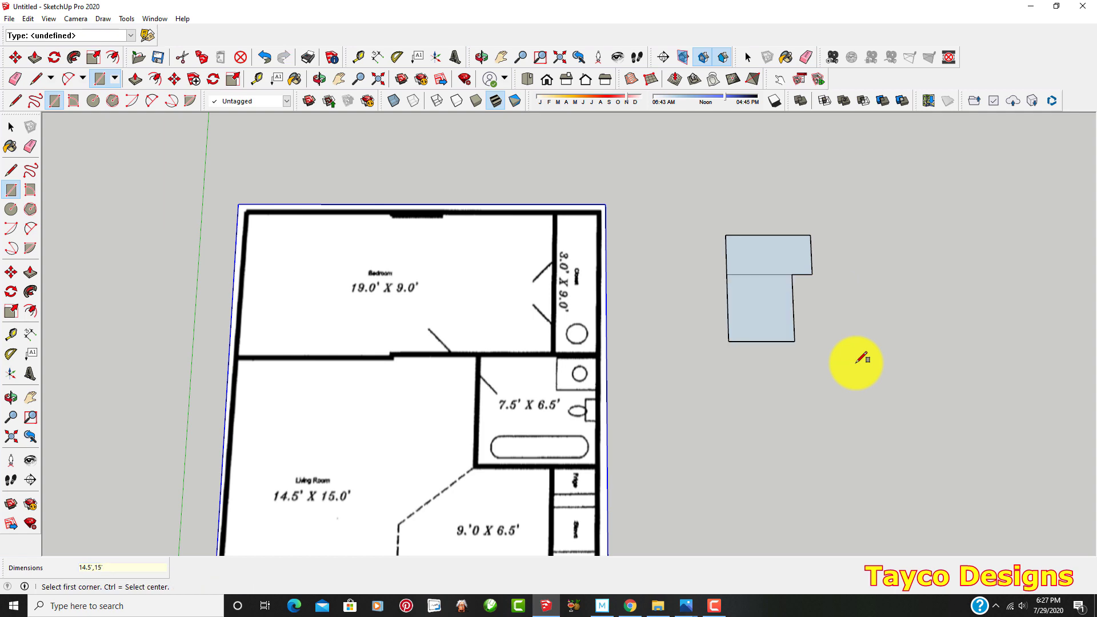
scroll(545, 183, "down", 5)
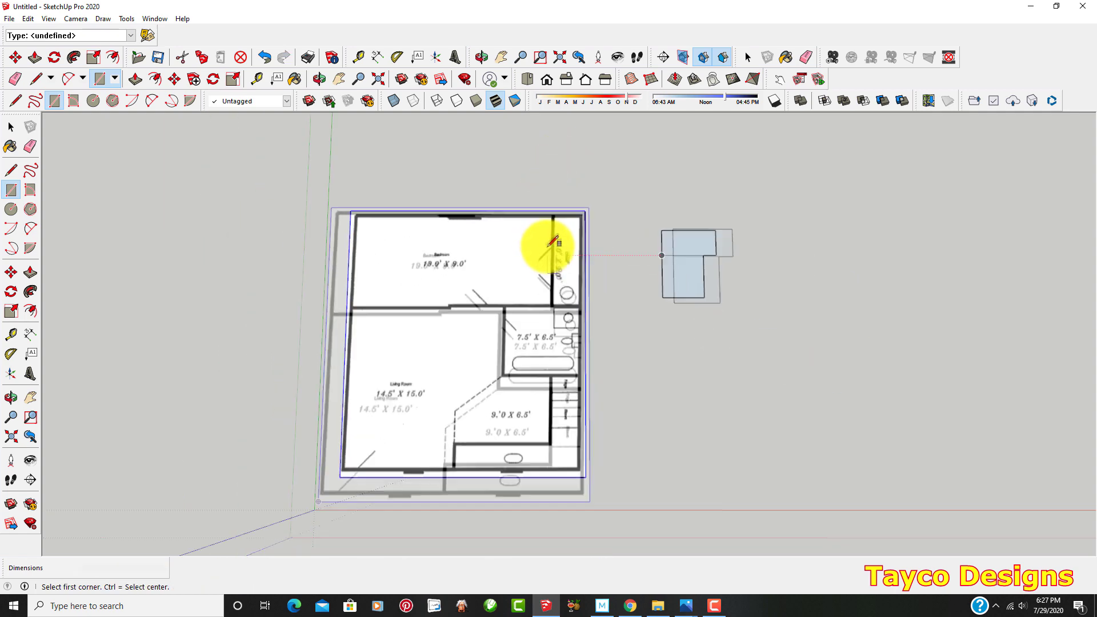
scroll(599, 257, "up", 5)
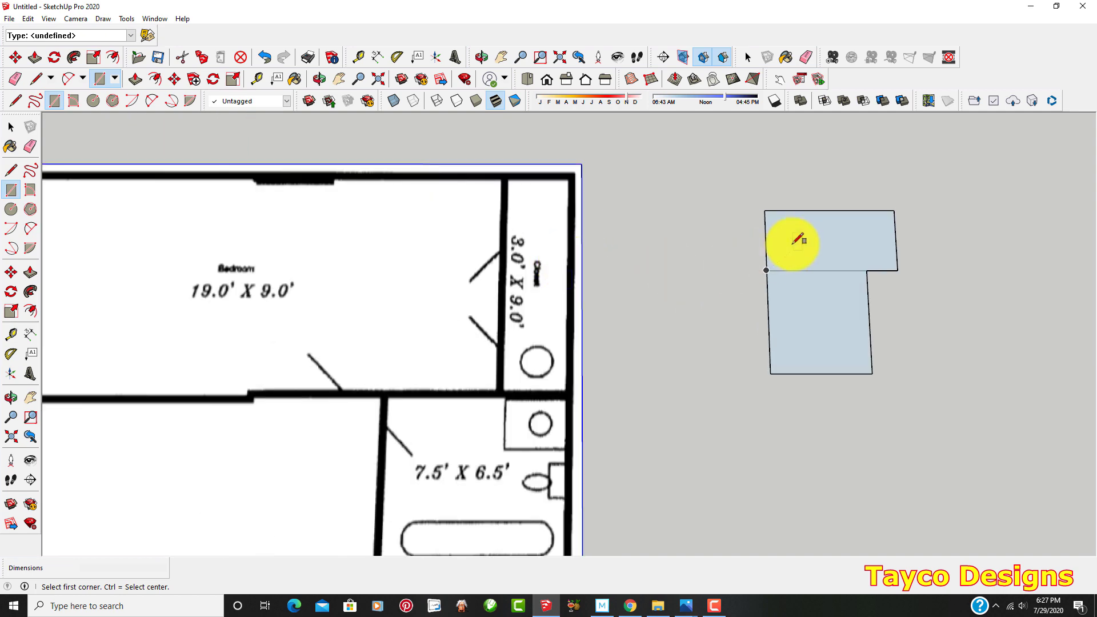
Draw a 9' × 3' closet rectangle from the top-right corner.
left_click(893, 211)
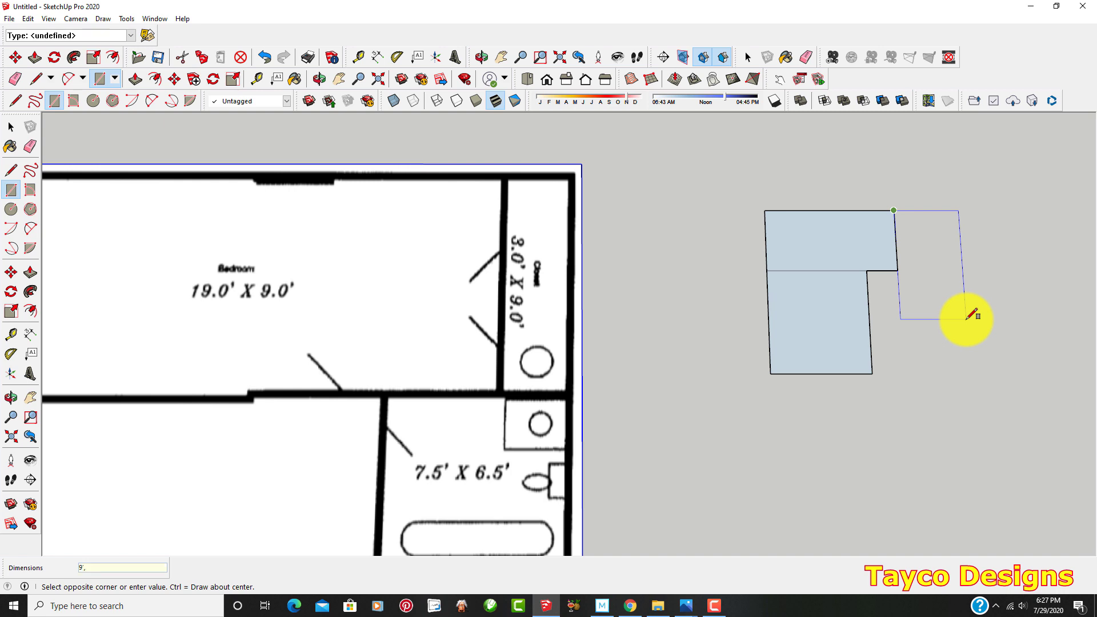
key("Return")
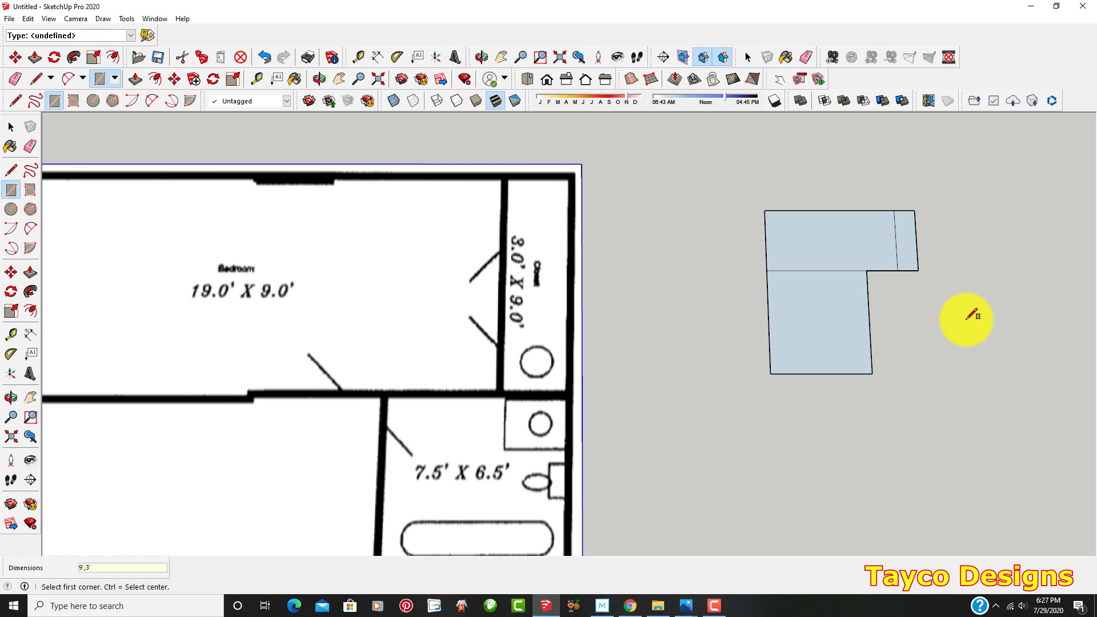
scroll(583, 473, "down", 3)
scroll(564, 515, "up", 2)
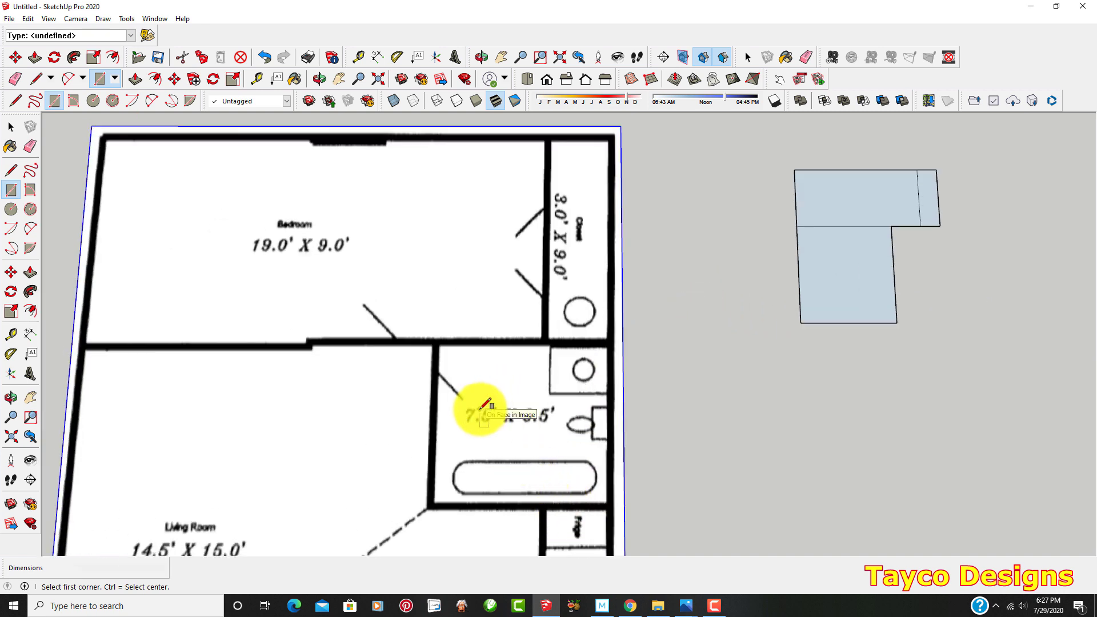
Draw the 7.5' × 6.5' bathroom rectangle from the notch's inside corner.
left_click(891, 226)
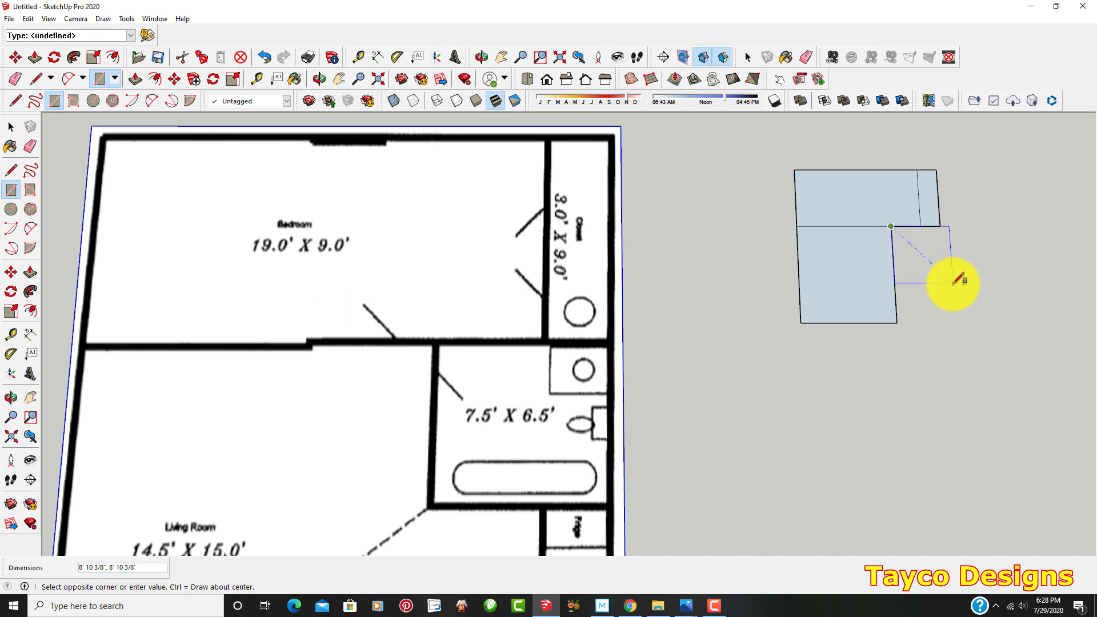
type("7.5',6.5")
key("Return")
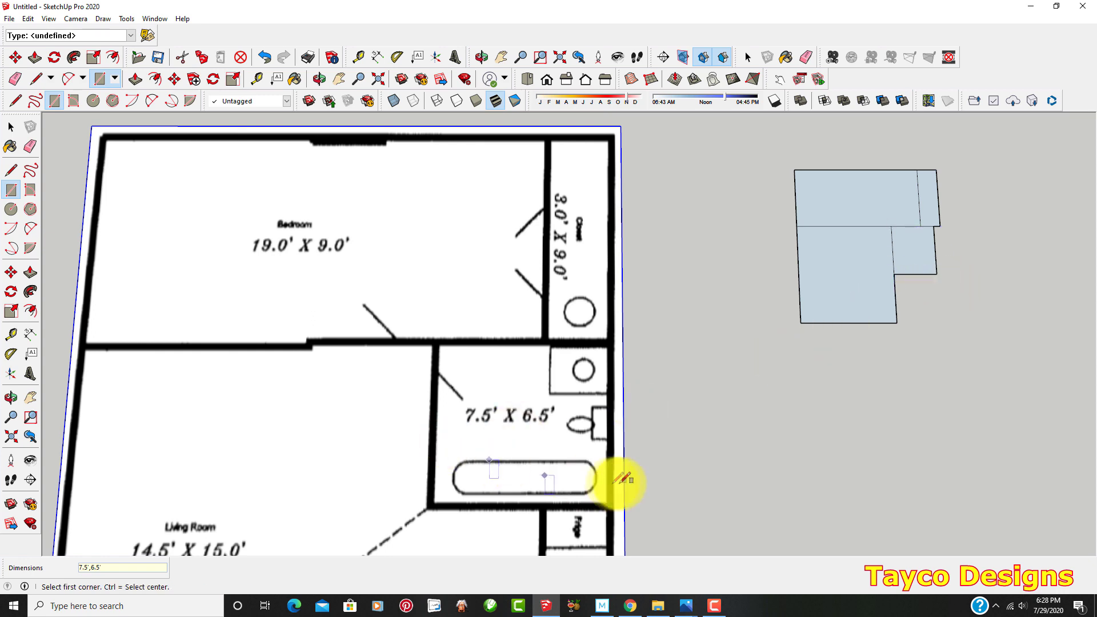
scroll(531, 434, "up", 1)
scroll(522, 421, "down", 4)
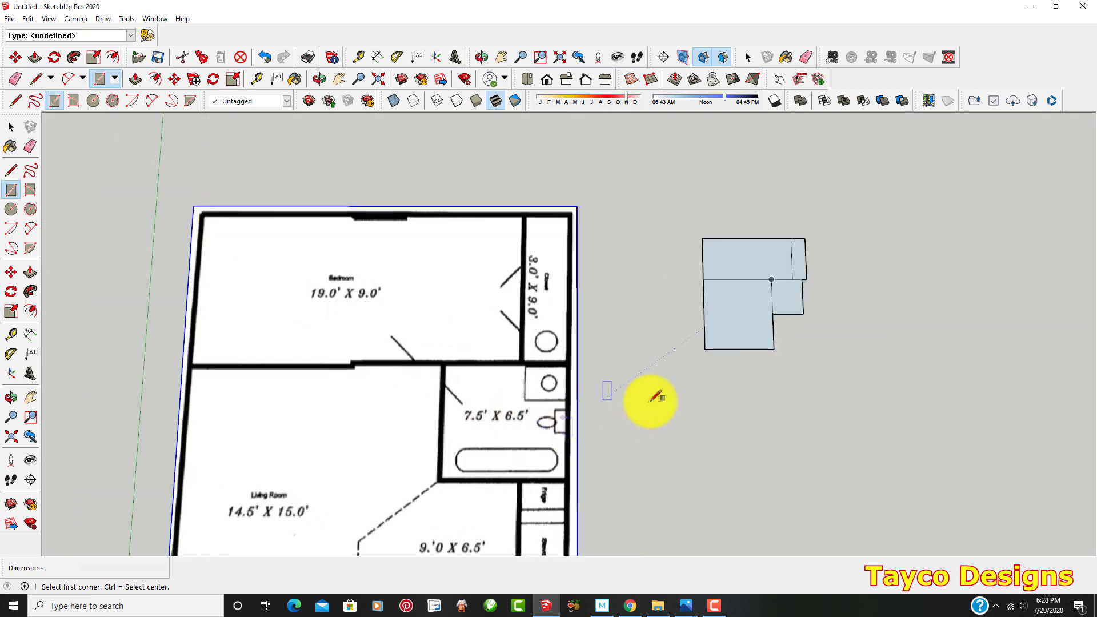
scroll(800, 314, "up", 2)
scroll(800, 311, "down", 1)
scroll(802, 268, "up", 2)
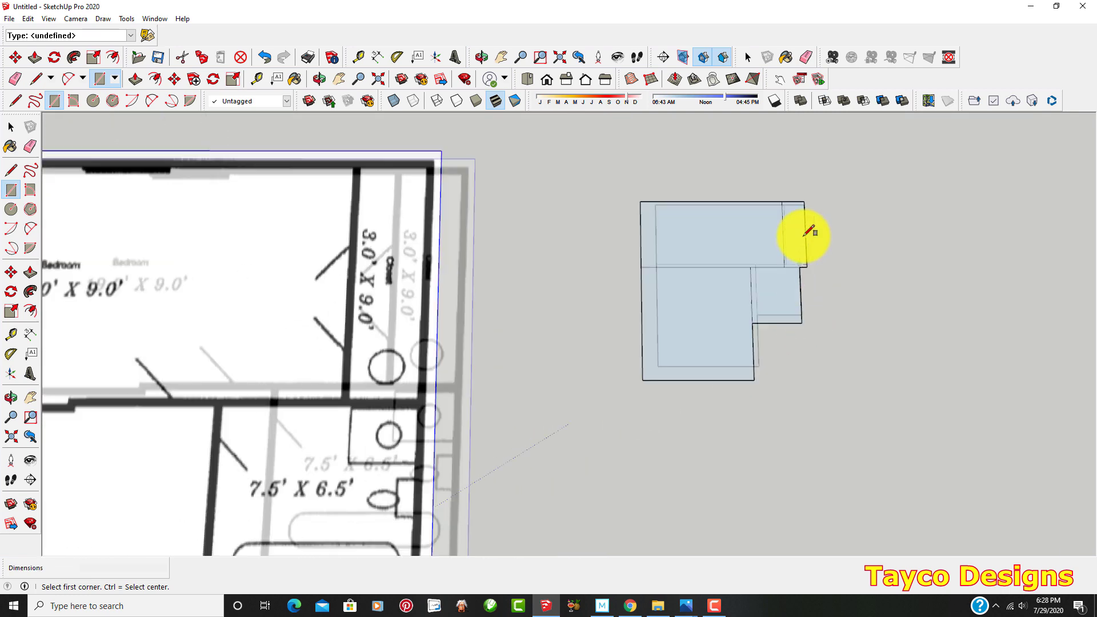
scroll(803, 265, "down", 1)
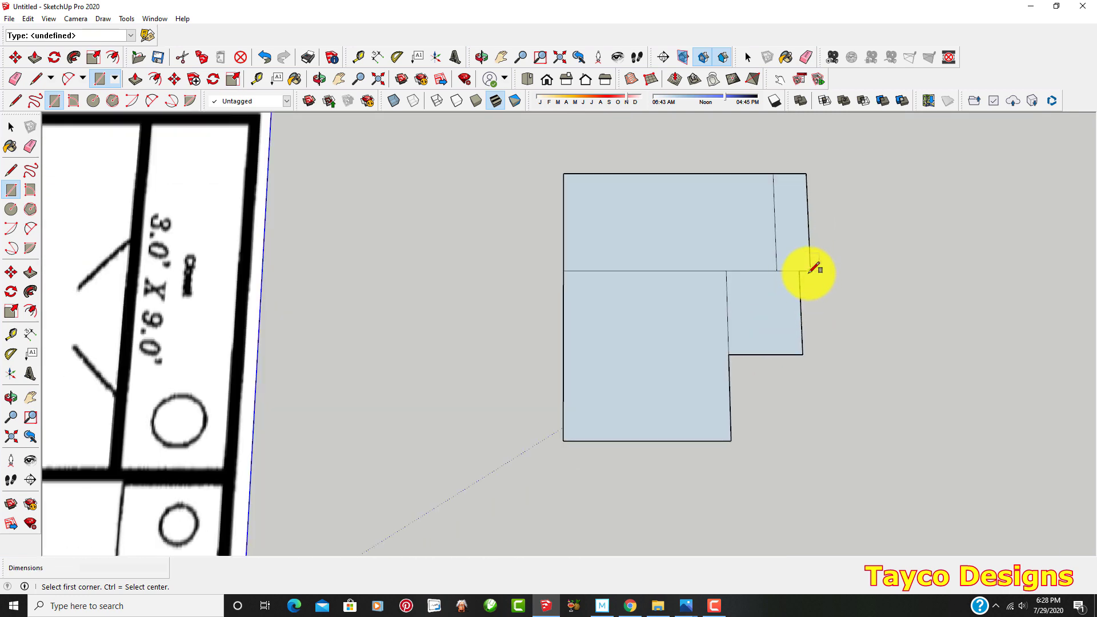
Snap a rectangle to the model's corners to fill part of the lower-right notch.
left_click(810, 266)
scroll(803, 320, "up", 2)
left_click(801, 353)
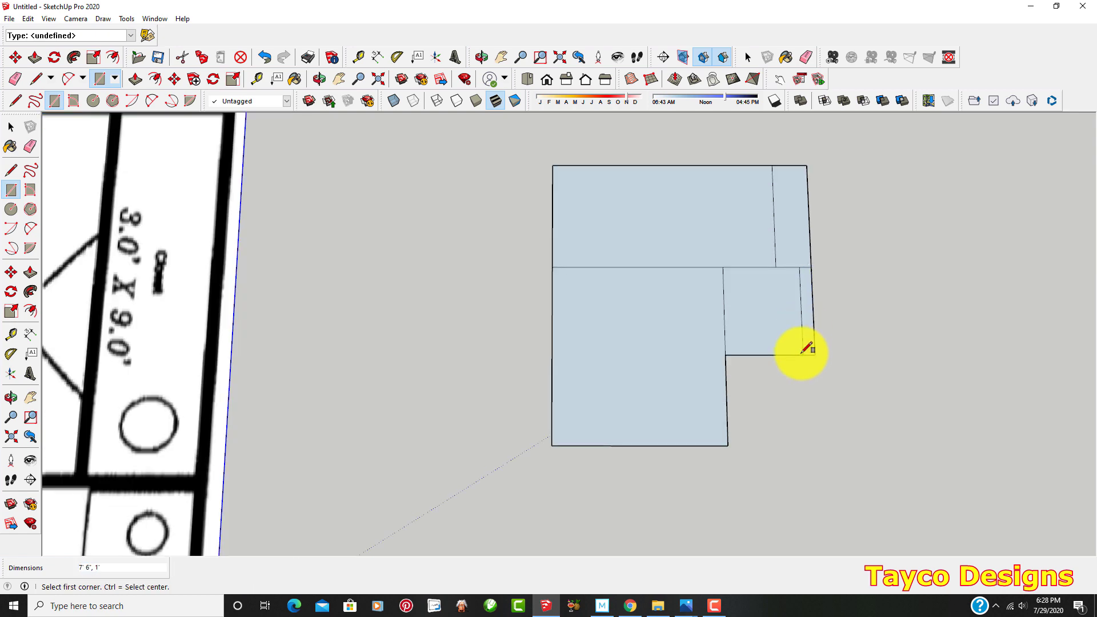
scroll(802, 343, "down", 2)
scroll(710, 274, "down", 3)
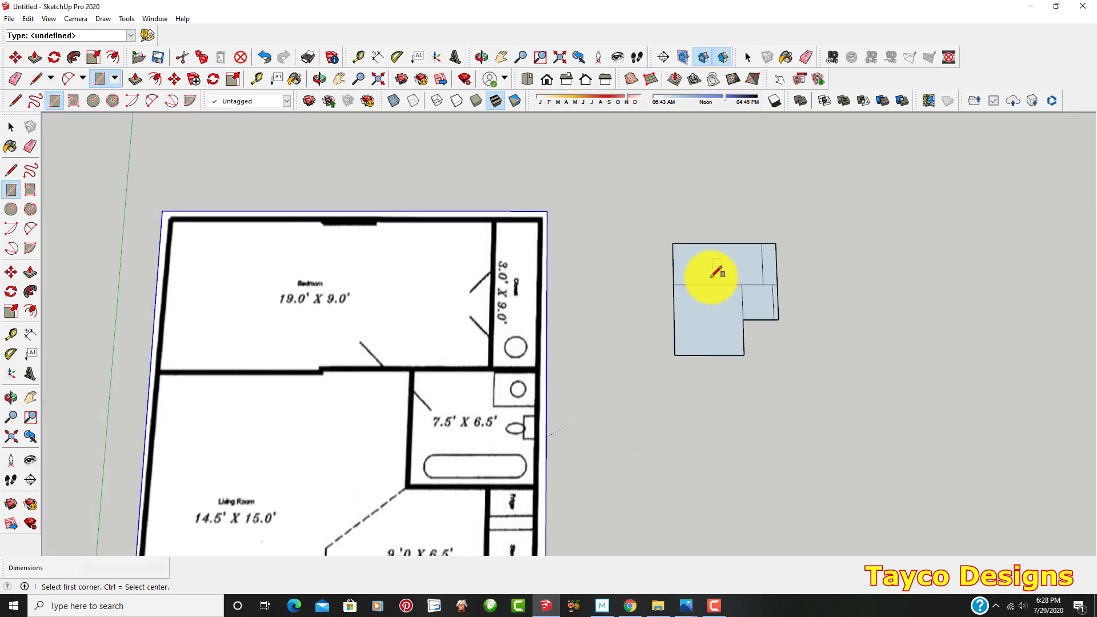
scroll(656, 359, "up", 1)
scroll(783, 294, "up", 1)
scroll(780, 297, "down", 3)
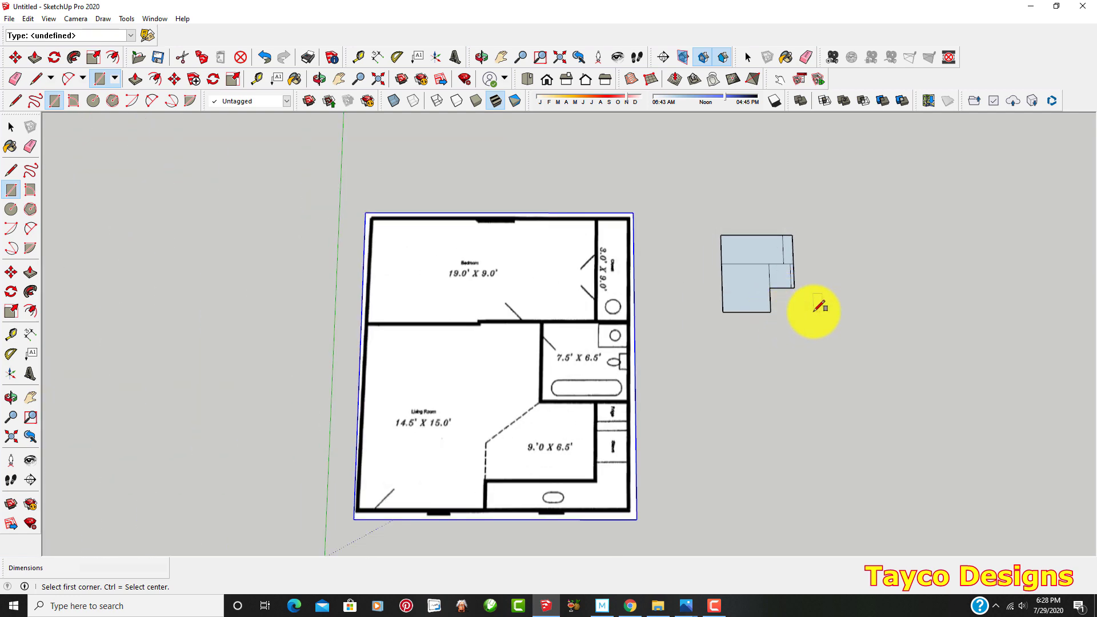
scroll(811, 305, "up", 3)
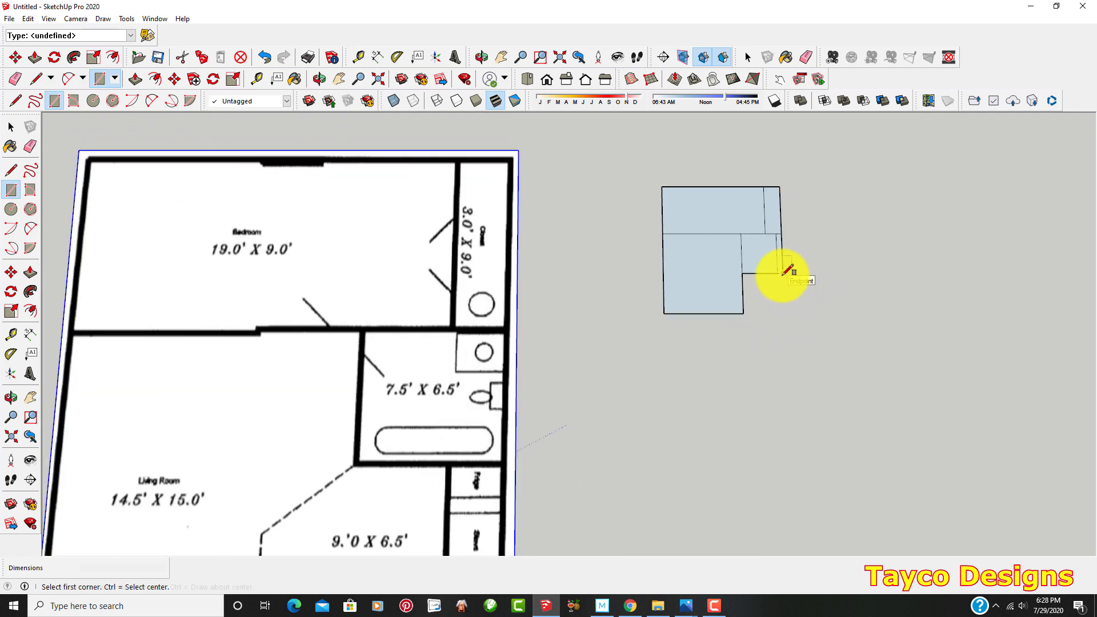
Draw a rectangle from the notch's inner corner to fill the remaining gap.
left_click(784, 272)
scroll(779, 274, "down", 3)
scroll(743, 297, "up", 3)
scroll(771, 275, "down", 4)
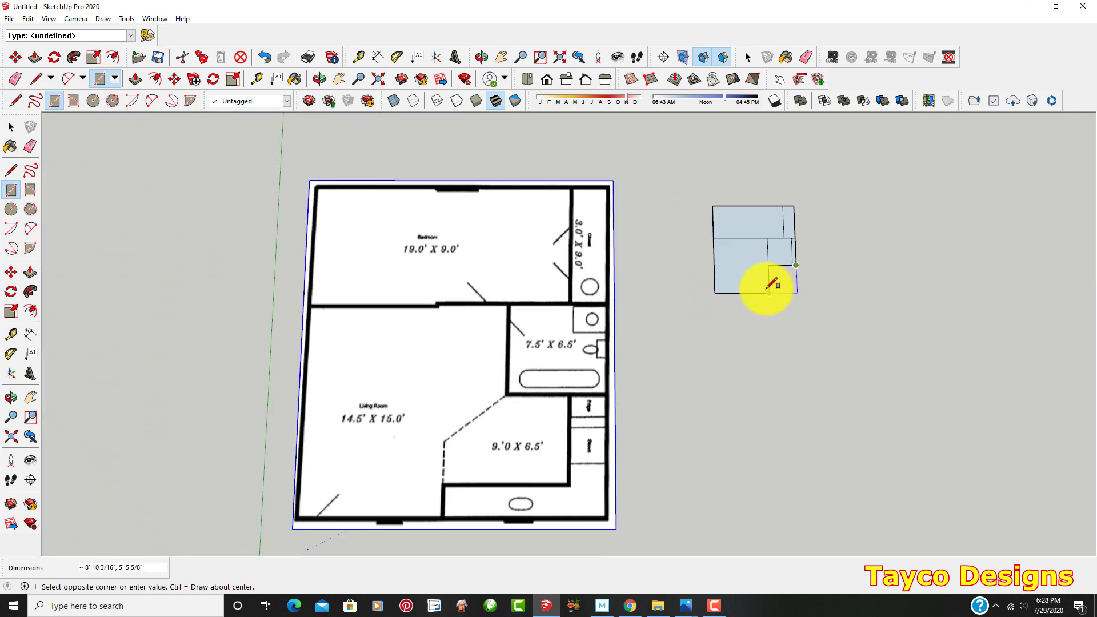
scroll(770, 287, "up", 3)
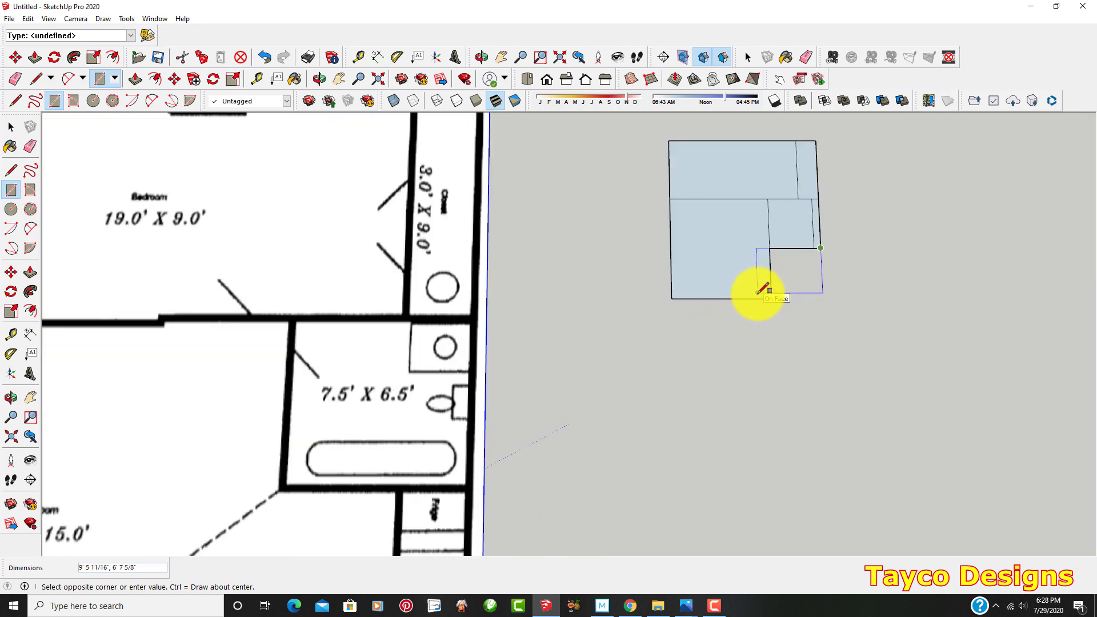
left_click(758, 298)
scroll(783, 245, "down", 3)
scroll(808, 228, "up", 5)
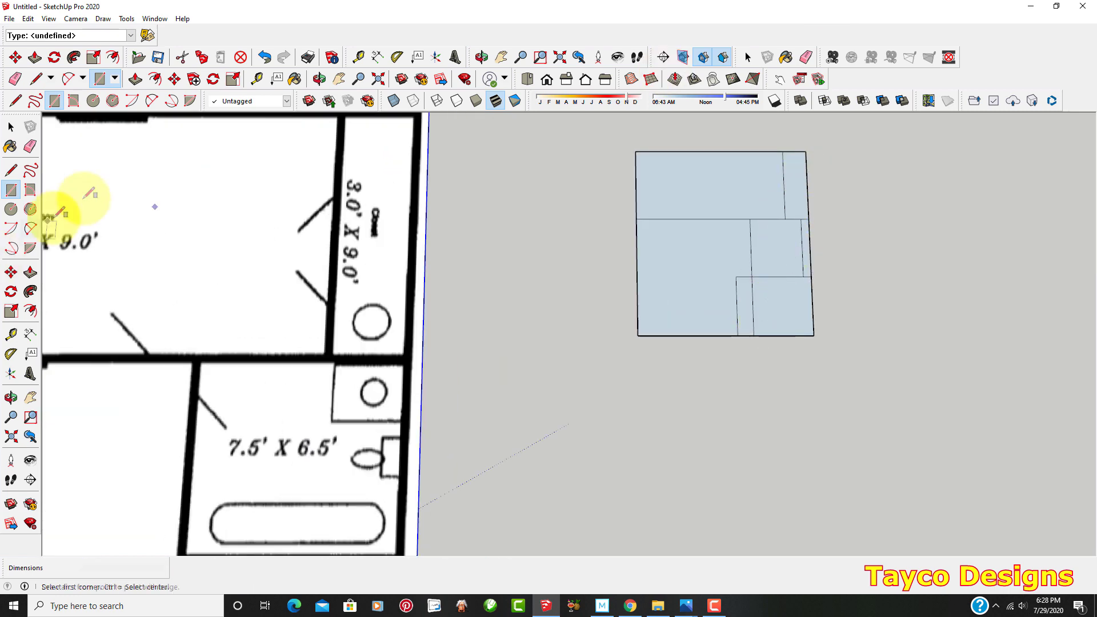
Erase the stray overlapping edges inside the lower-right rooms.
left_click(31, 147)
scroll(823, 229, "up", 3)
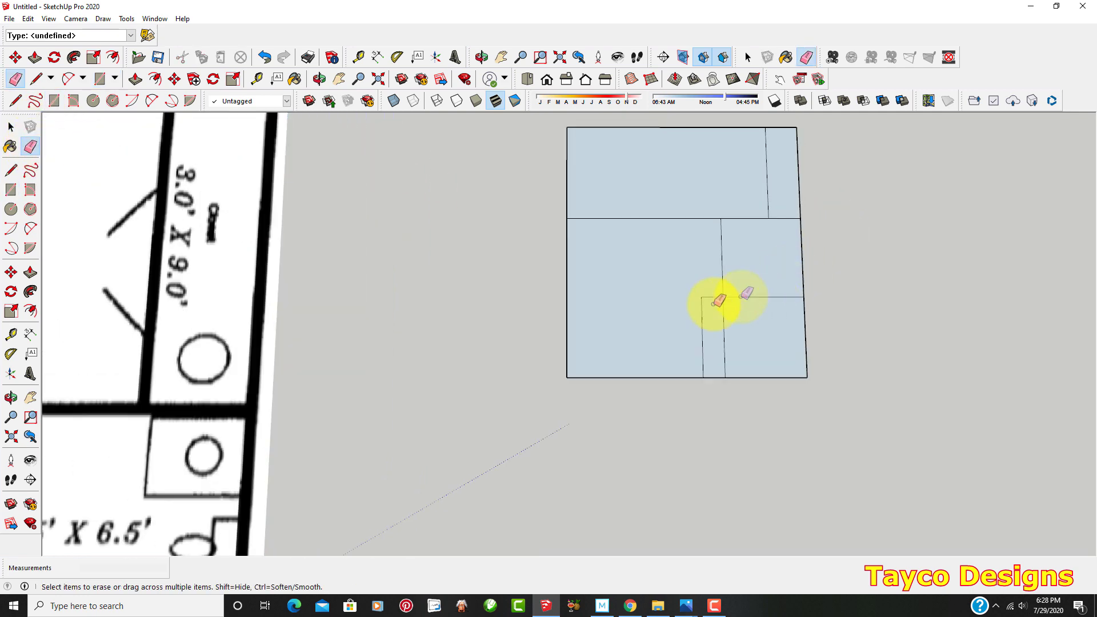
scroll(709, 313, "down", 1)
scroll(718, 316, "up", 2)
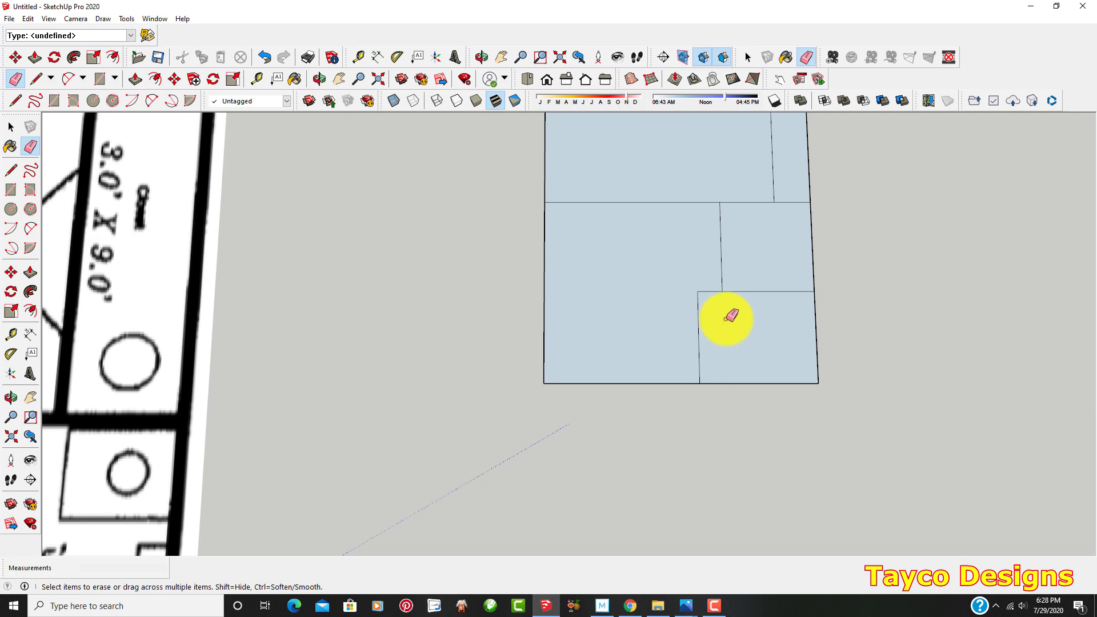
scroll(725, 318, "down", 4)
scroll(754, 337, "down", 2)
scroll(594, 406, "down", 2)
scroll(592, 457, "up", 2)
scroll(715, 341, "up", 2)
scroll(707, 289, "down", 2)
scroll(693, 311, "up", 4)
scroll(686, 313, "up", 4)
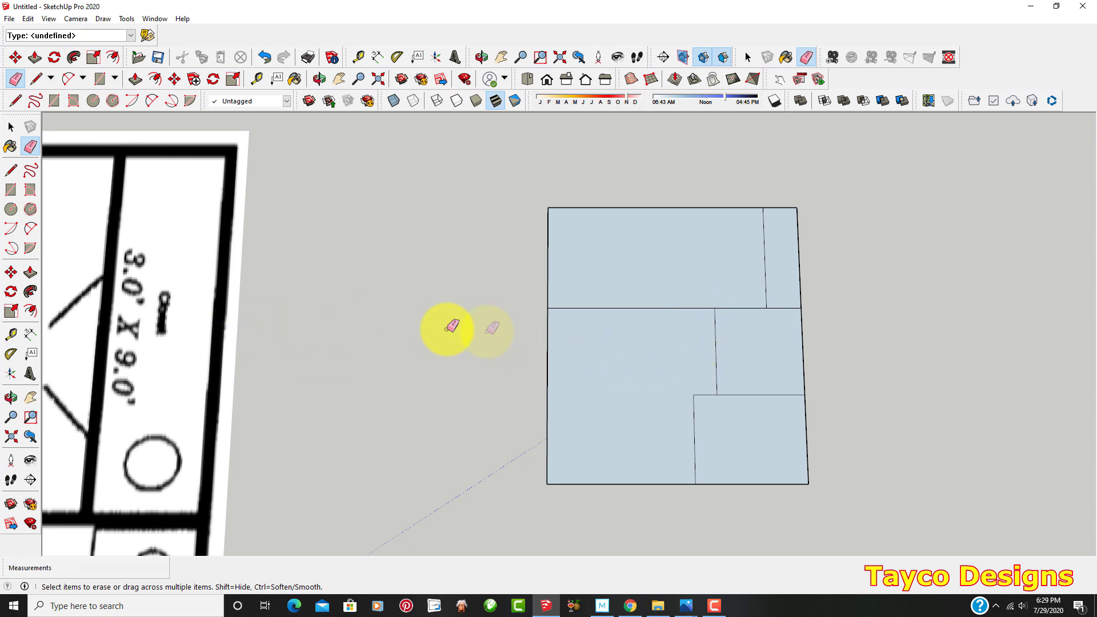
scroll(587, 338, "up", 2)
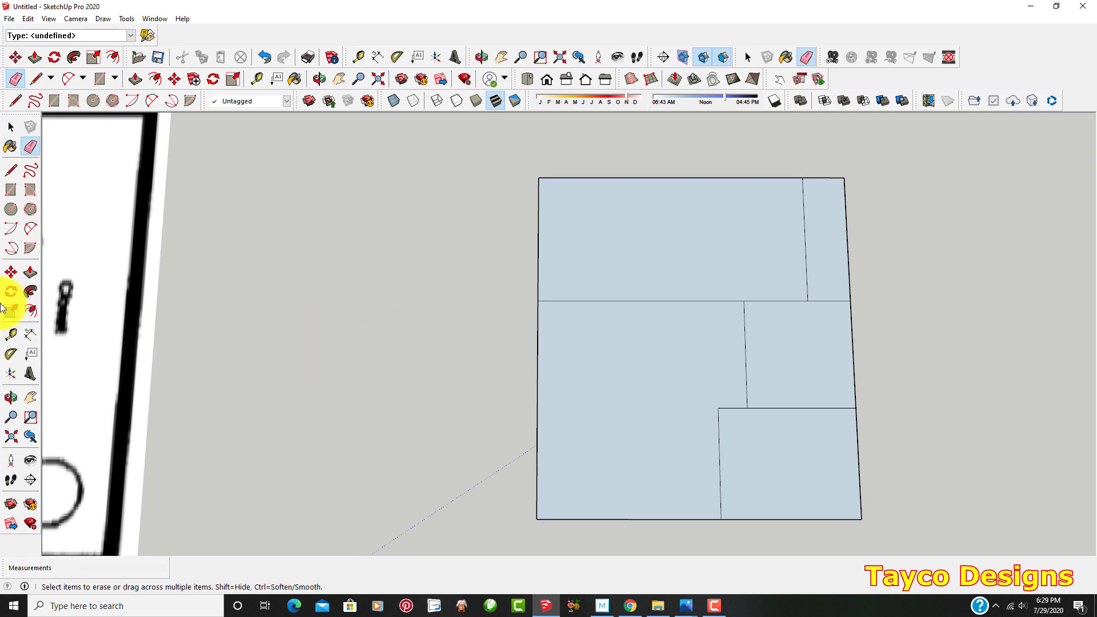
left_click(10, 334)
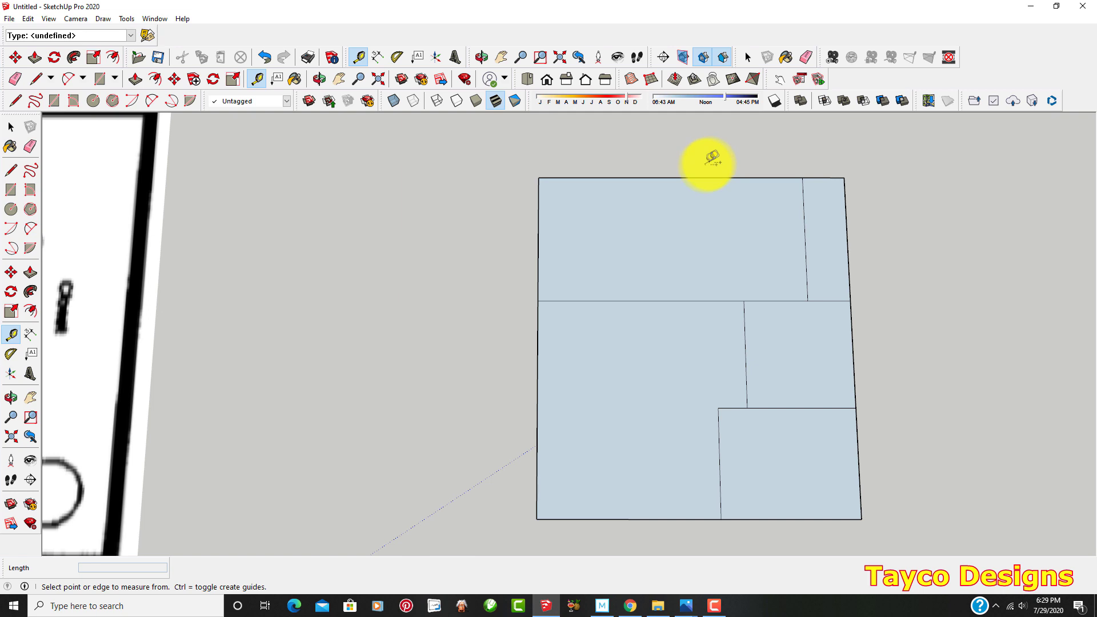
Place guides 4 inches outside the outline's top, right, left and bottom edges.
left_click(695, 177)
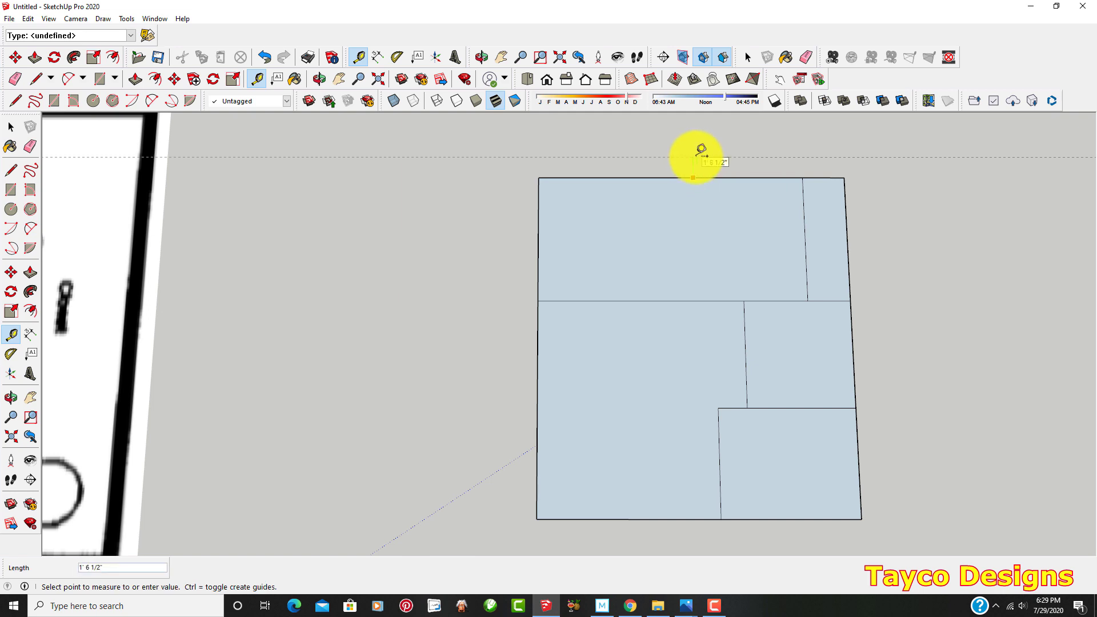
type("4")
key("Return")
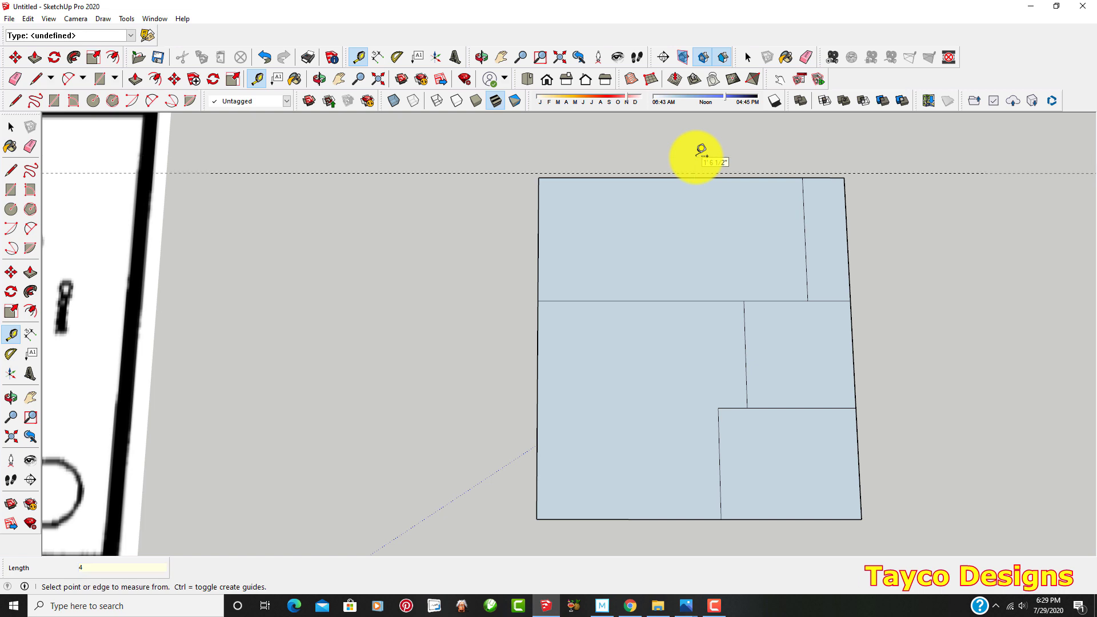
left_click(848, 259)
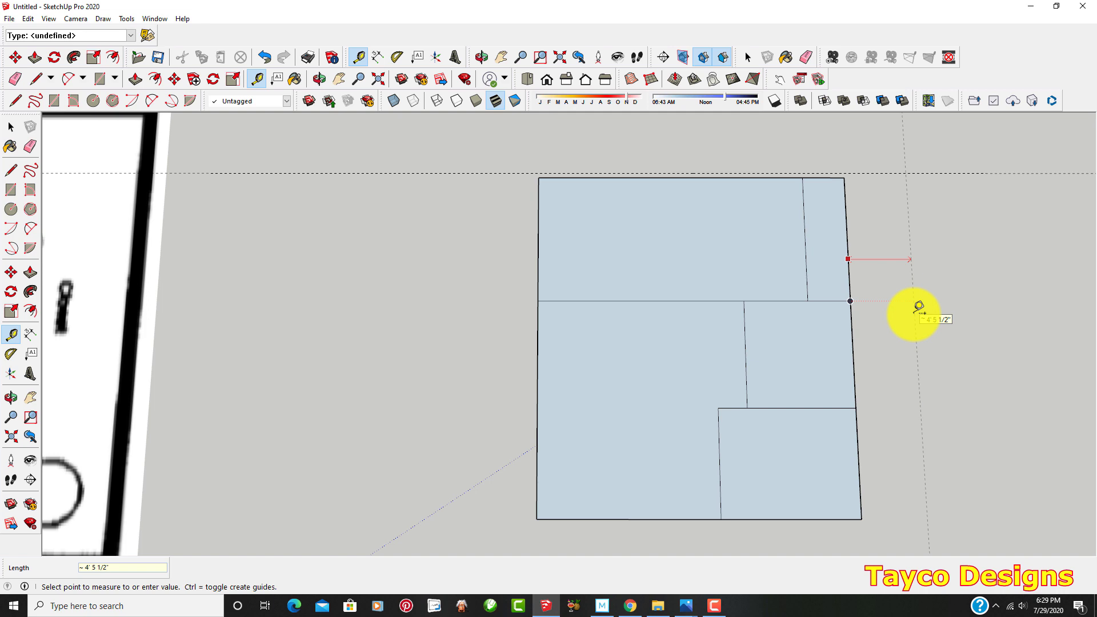
type("4")
key("Return")
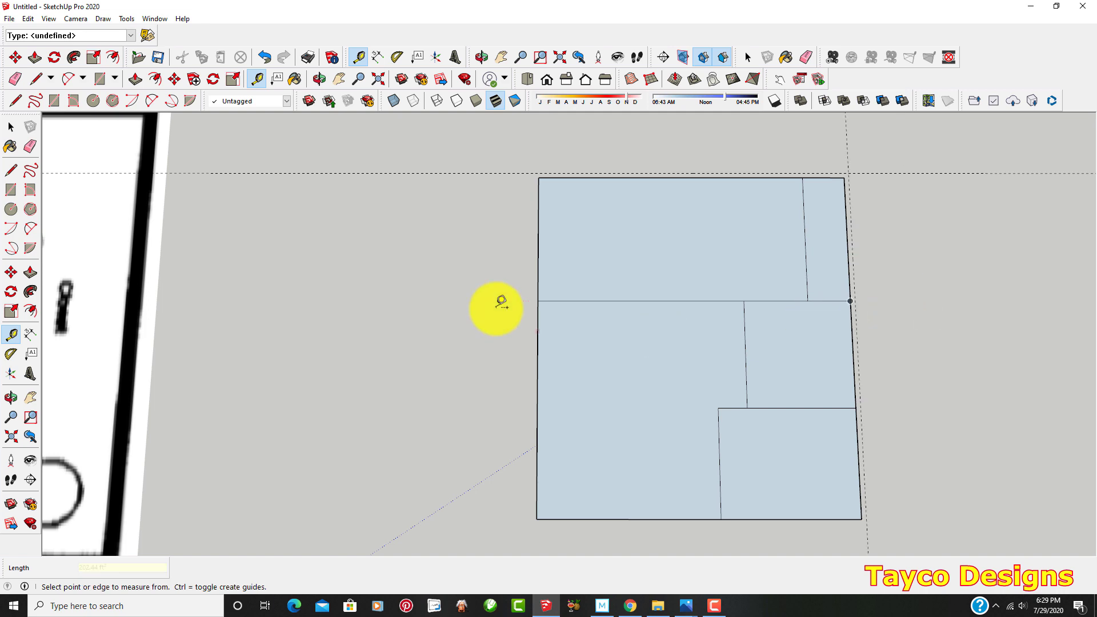
left_click(537, 251)
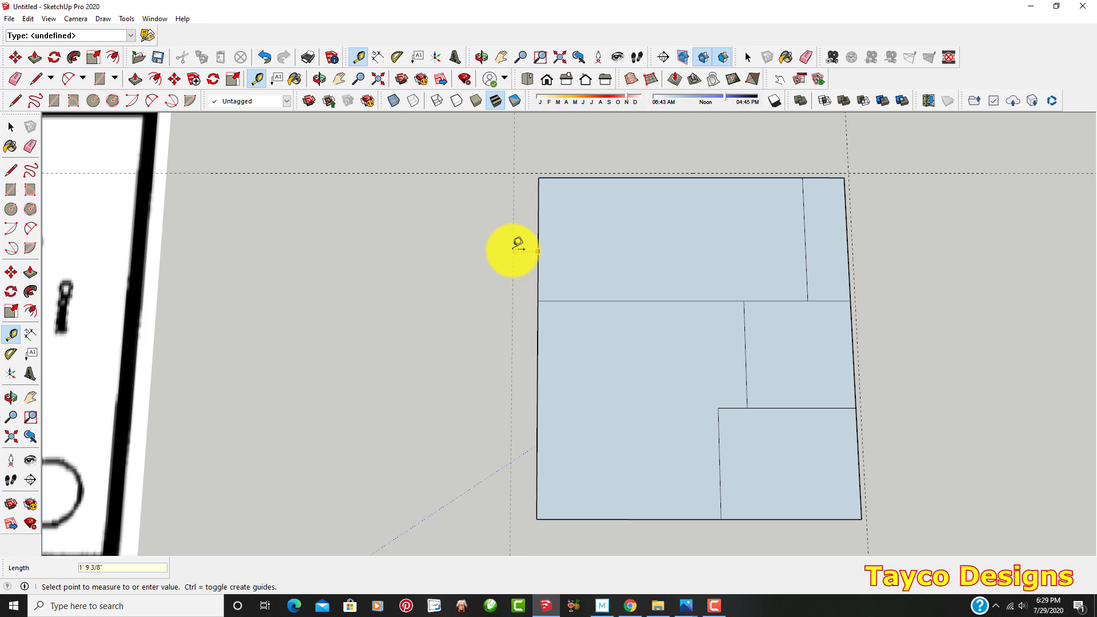
type("4")
key("Return")
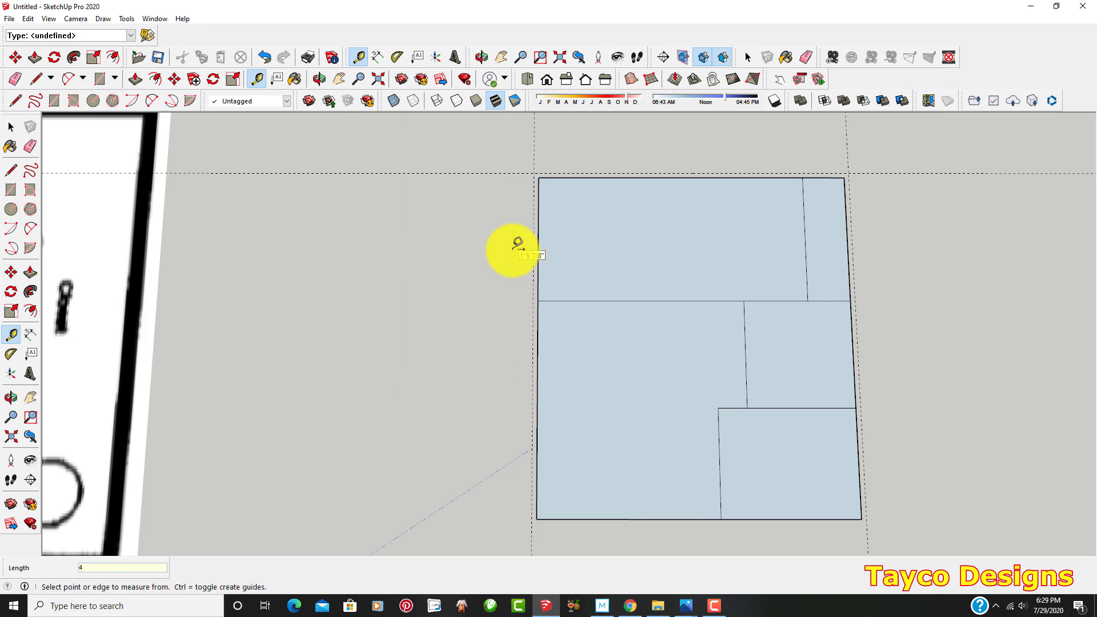
left_click(664, 518)
type("4")
key("Return")
Add guides 2 inches inside the outline's bottom and left edges.
scroll(652, 423, "down", 2)
scroll(685, 463, "up", 1)
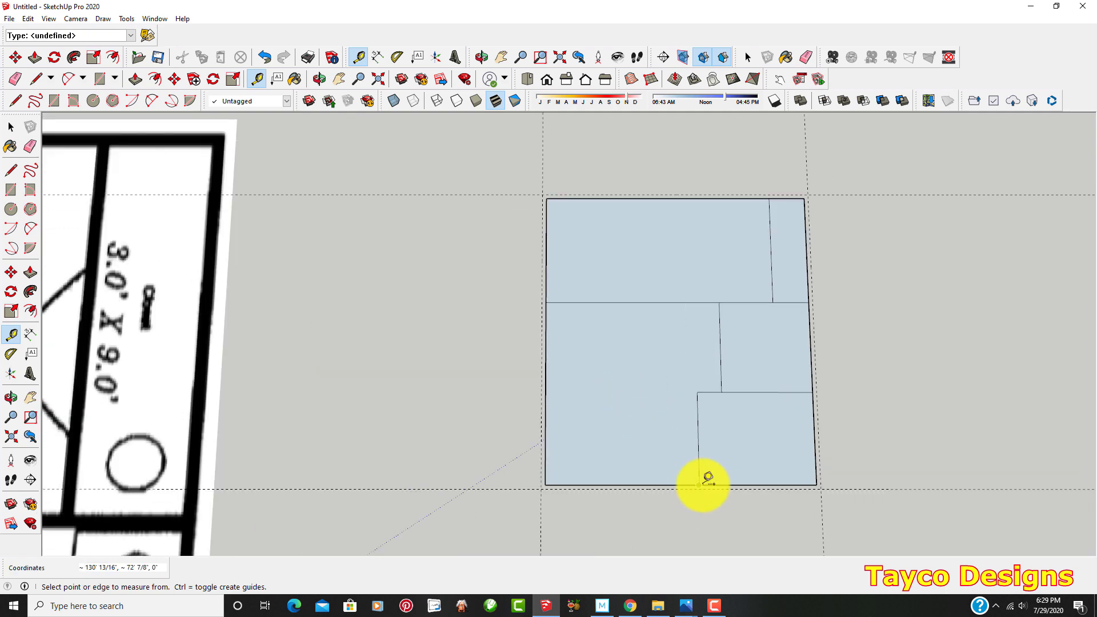
scroll(702, 485, "up", 2)
scroll(701, 485, "up", 1)
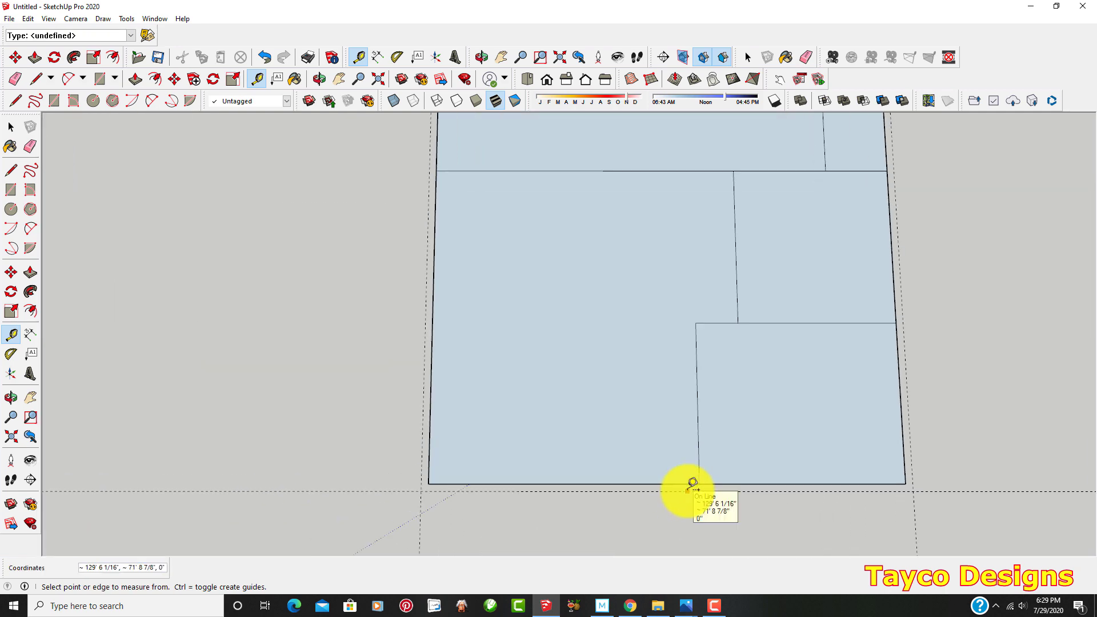
left_click(698, 484)
left_click(652, 484)
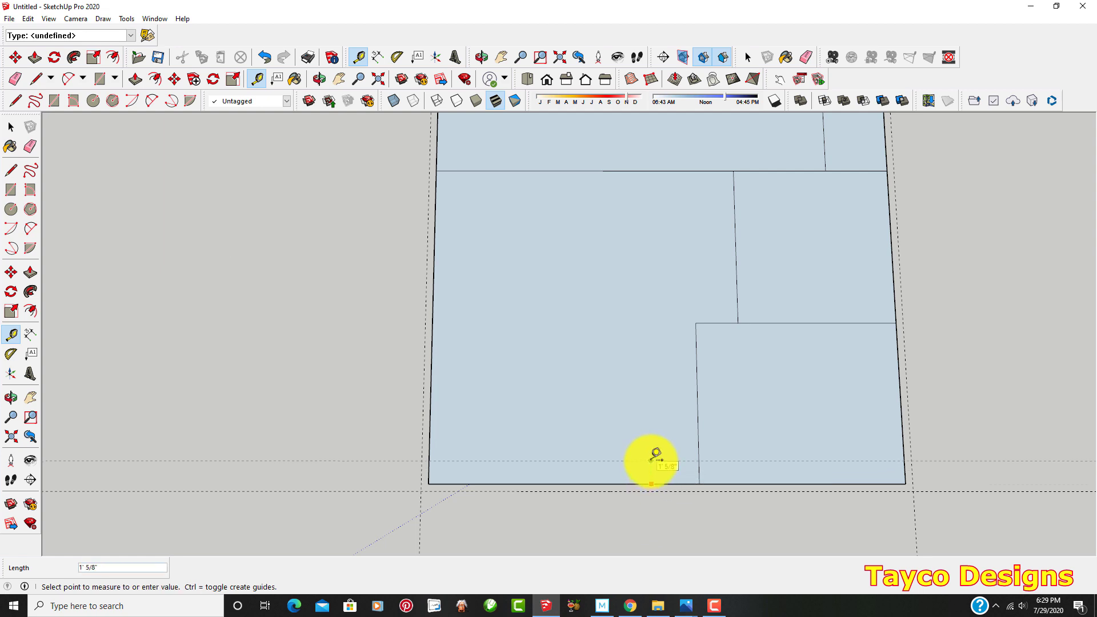
type("2")
key("Return")
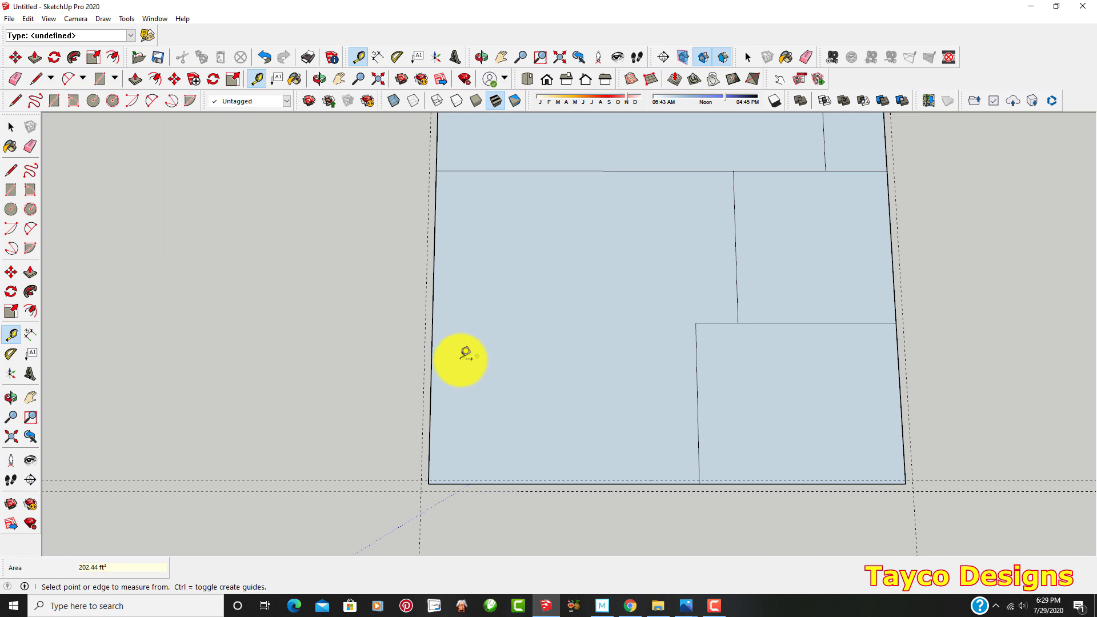
left_click(431, 372)
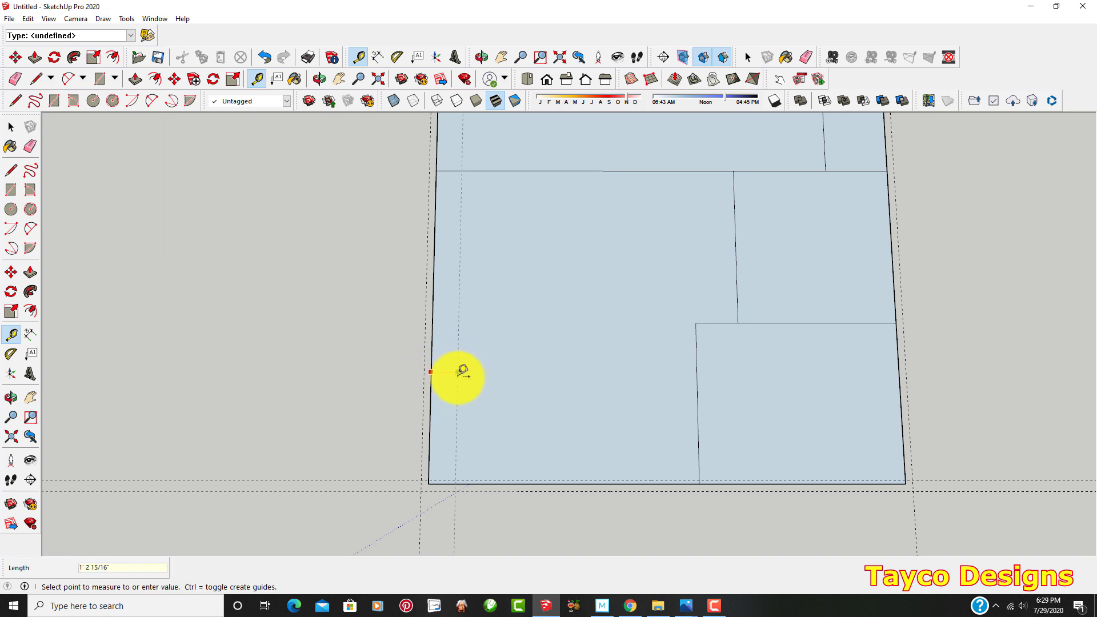
type("2")
key("Return")
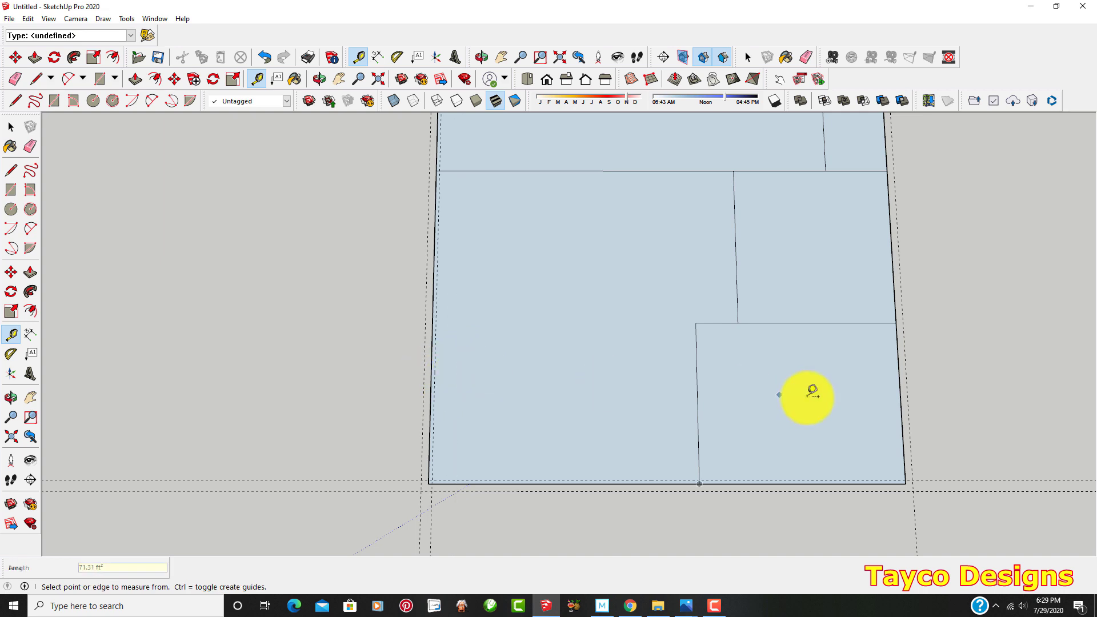
Add guides 2 inches inside the outline's right and top edges.
left_click(900, 401)
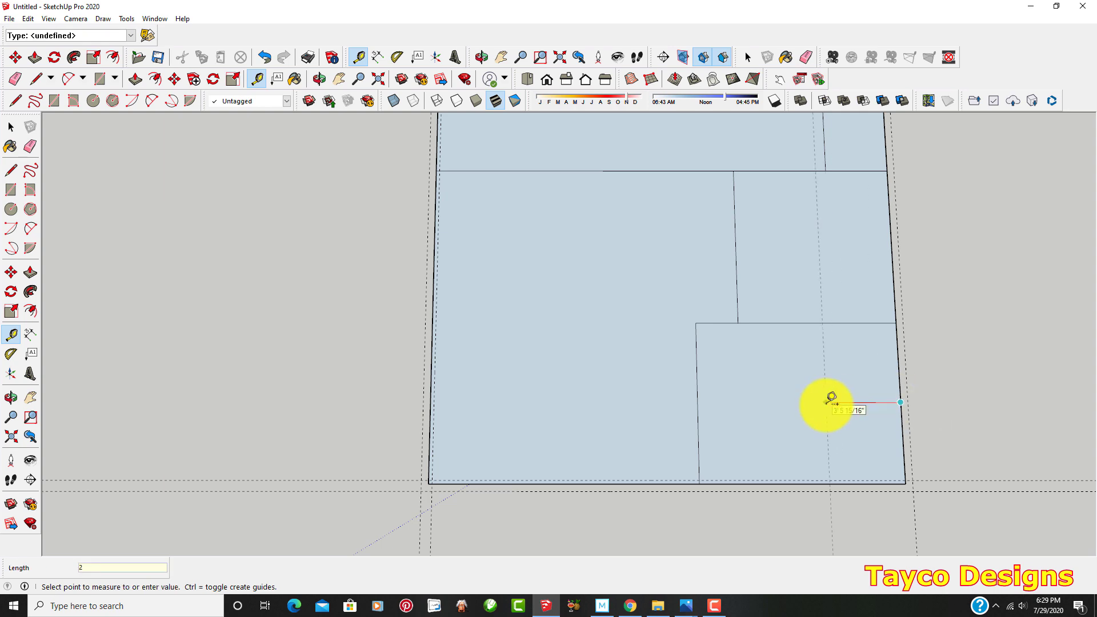
type("2")
key("Return")
scroll(516, 455, "down", 5)
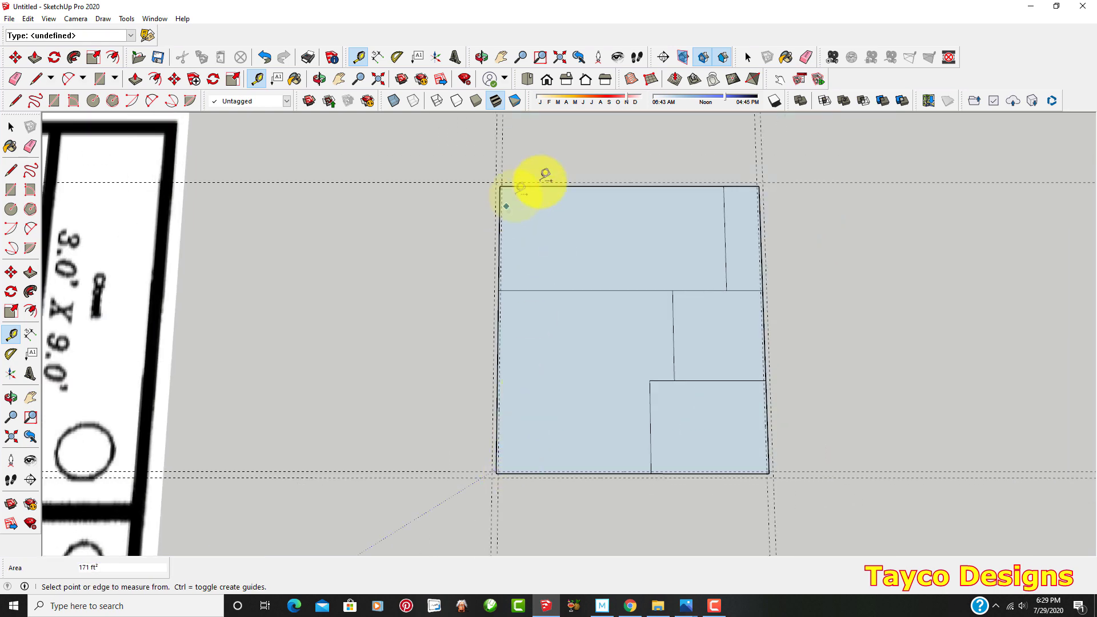
scroll(594, 178, "up", 5)
scroll(594, 179, "up", 1)
left_click(594, 184)
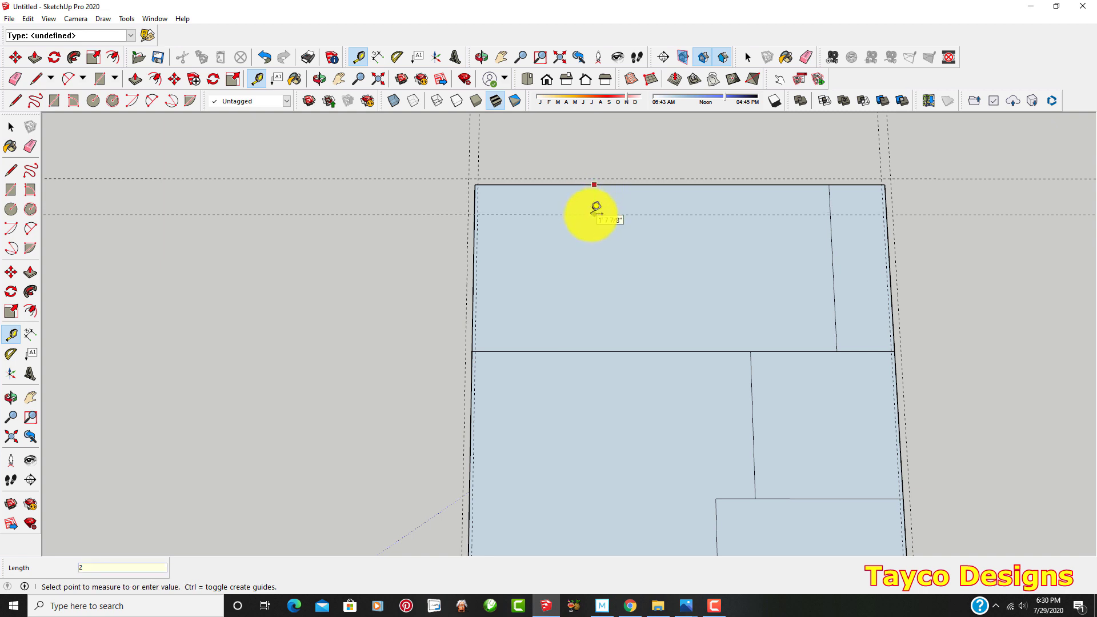
key("Return")
scroll(492, 179, "down", 2)
scroll(523, 165, "up", 2)
scroll(434, 159, "up", 2)
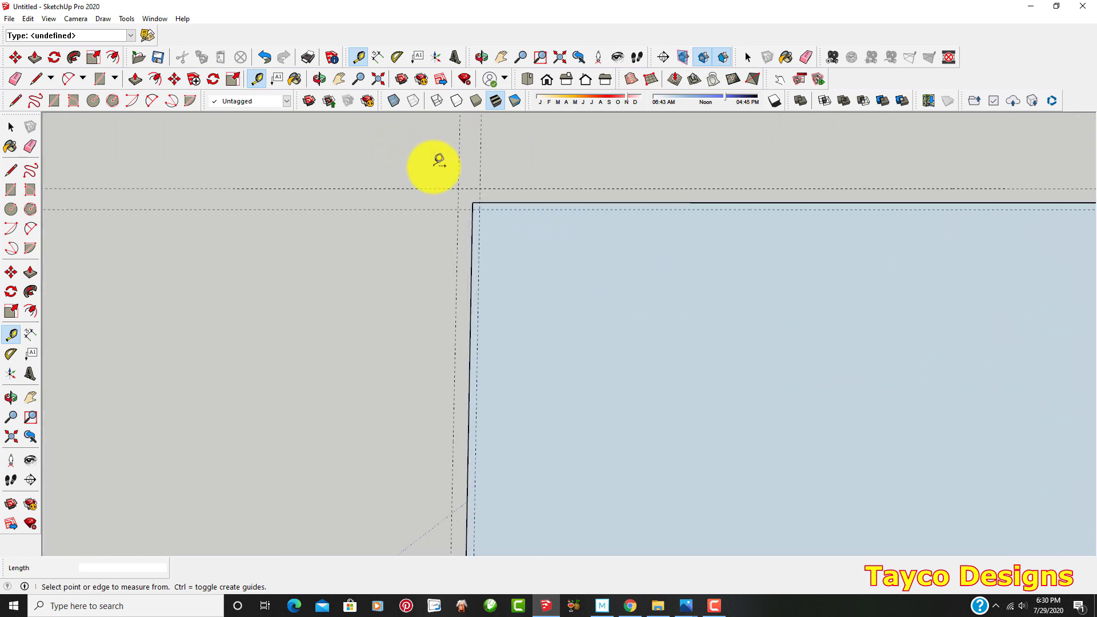
left_click(14, 190)
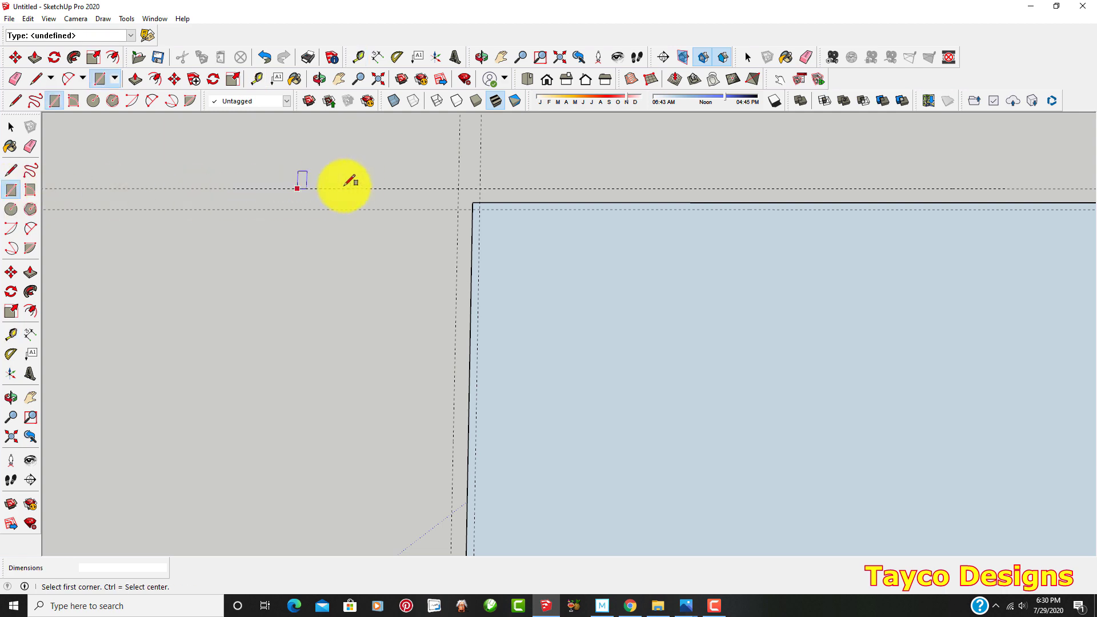
Draw a first inner rectangle from one guide intersection to the opposite corner.
left_click(460, 188)
scroll(477, 180, "down", 3)
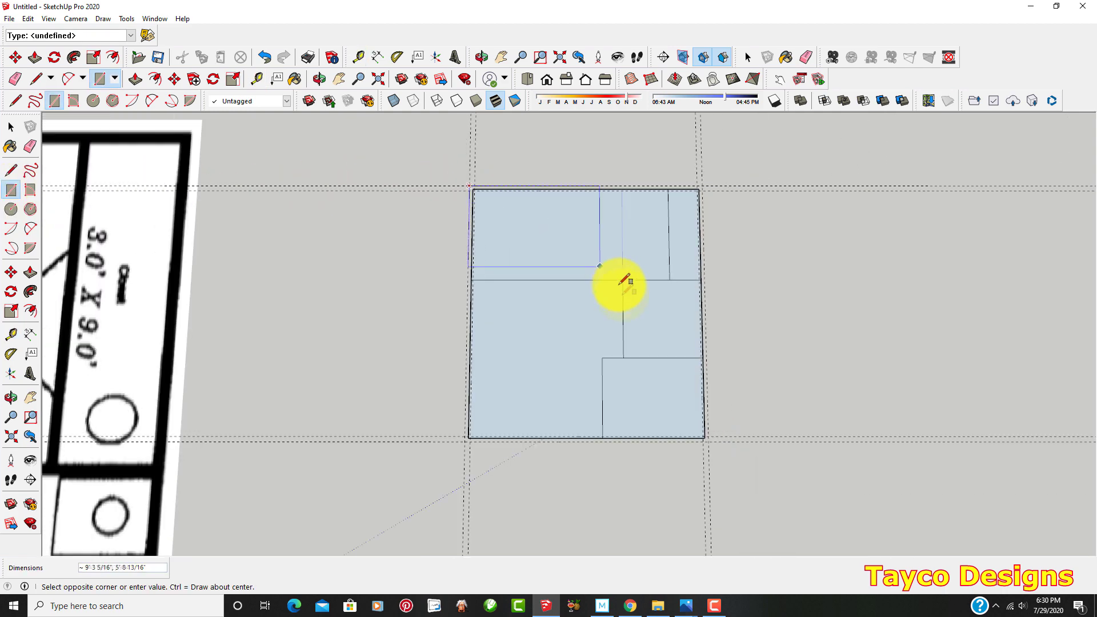
scroll(708, 428, "up", 8)
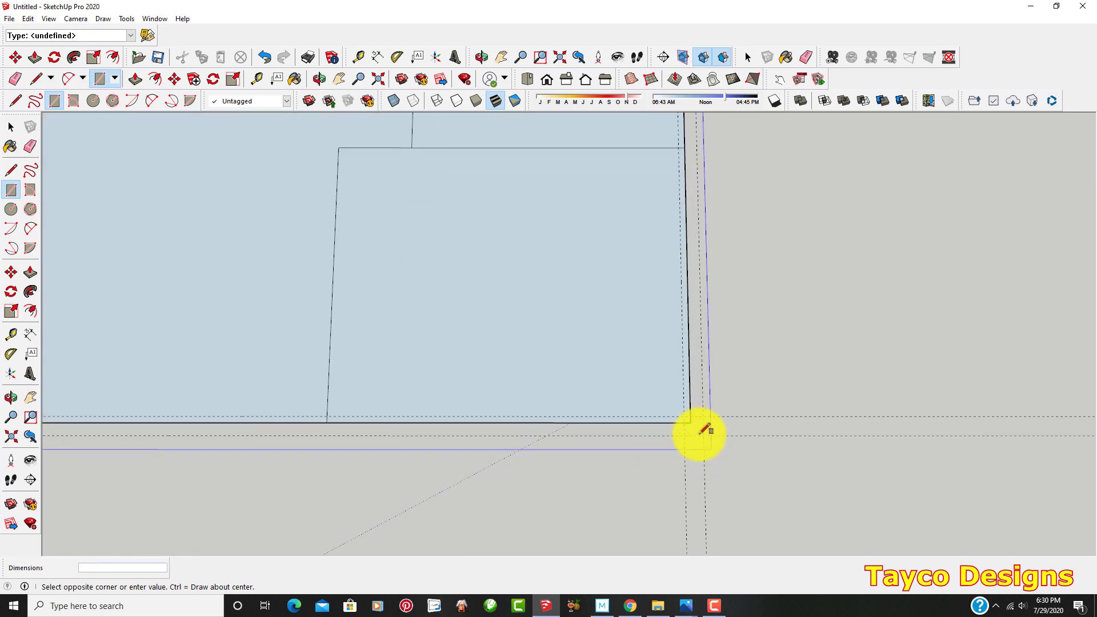
left_click(707, 437)
scroll(721, 451, "down", 6)
scroll(460, 134, "down", 3)
scroll(440, 162, "up", 10)
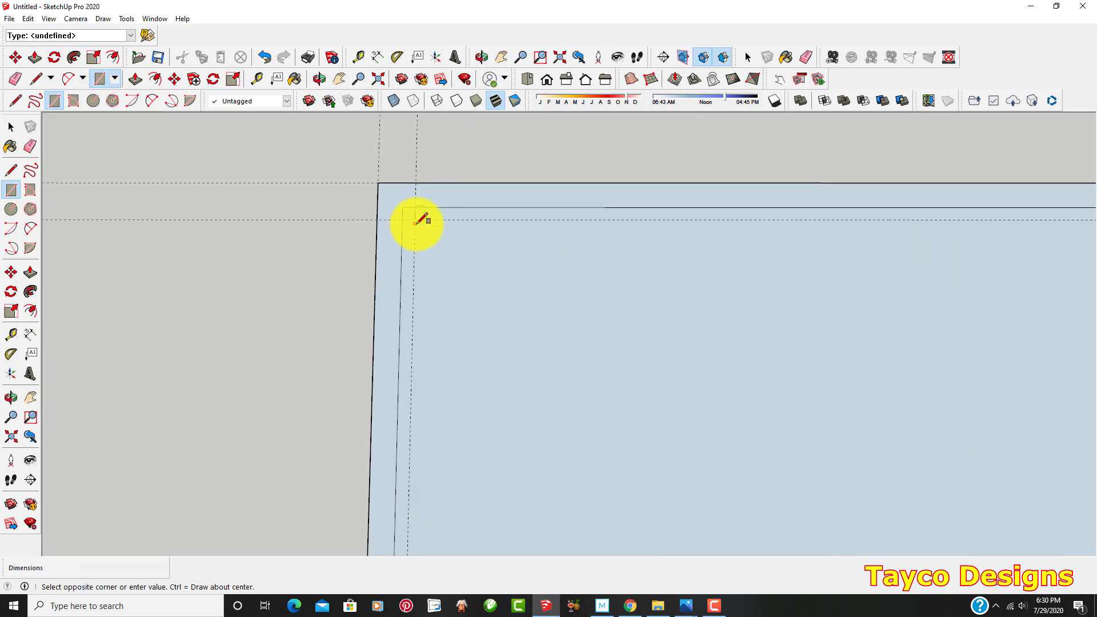
scroll(416, 220, "up", 3)
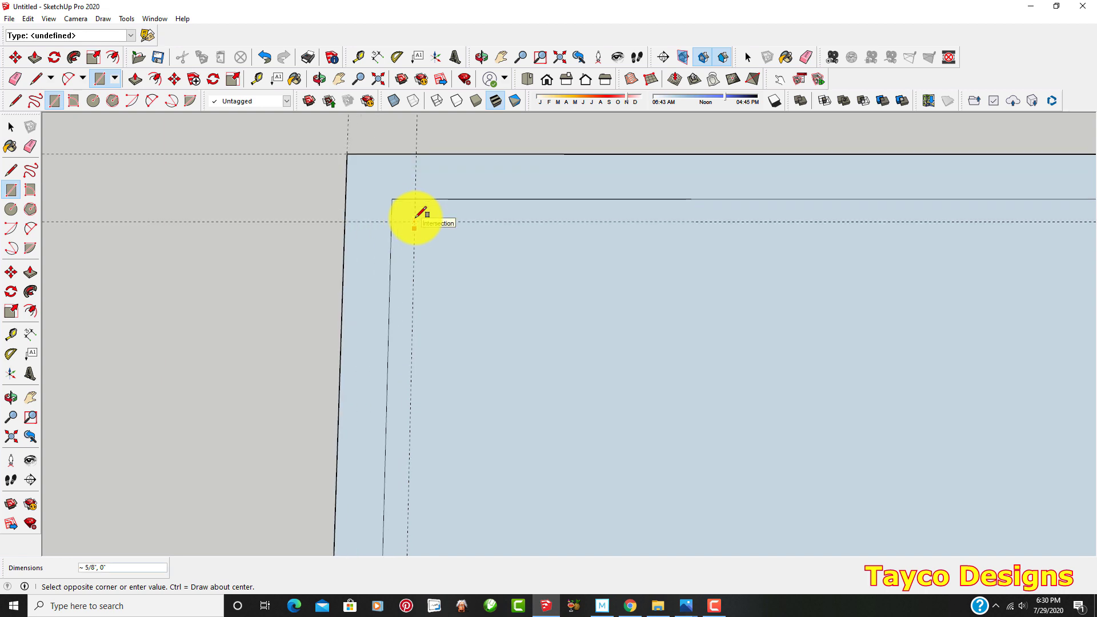
scroll(437, 245, "down", 6)
scroll(456, 216, "up", 4)
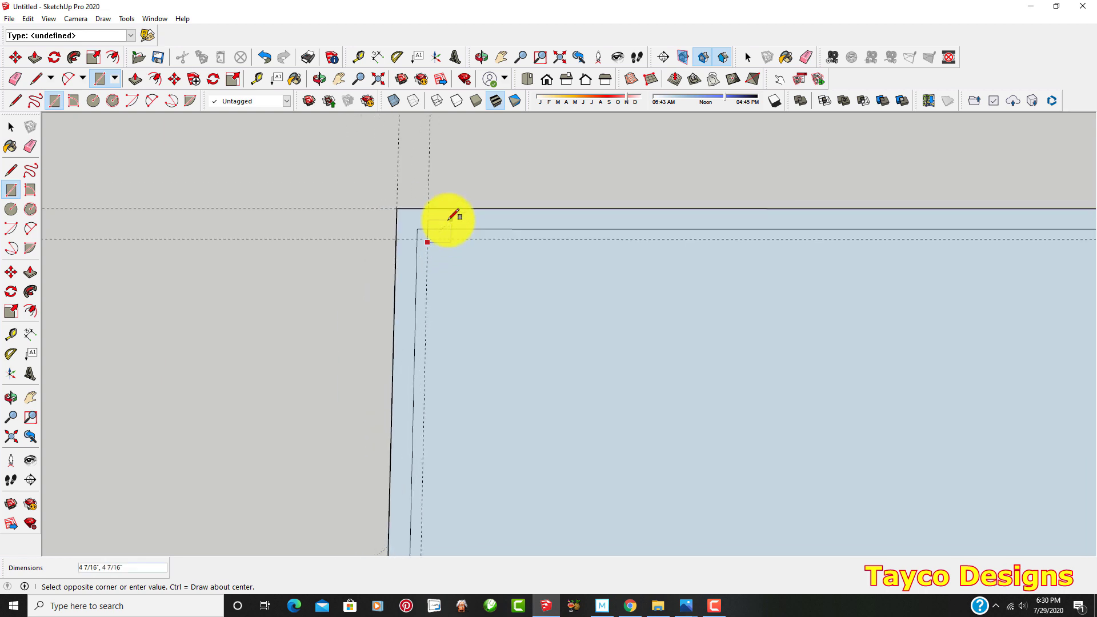
left_click(421, 227)
scroll(423, 240, "up", 2)
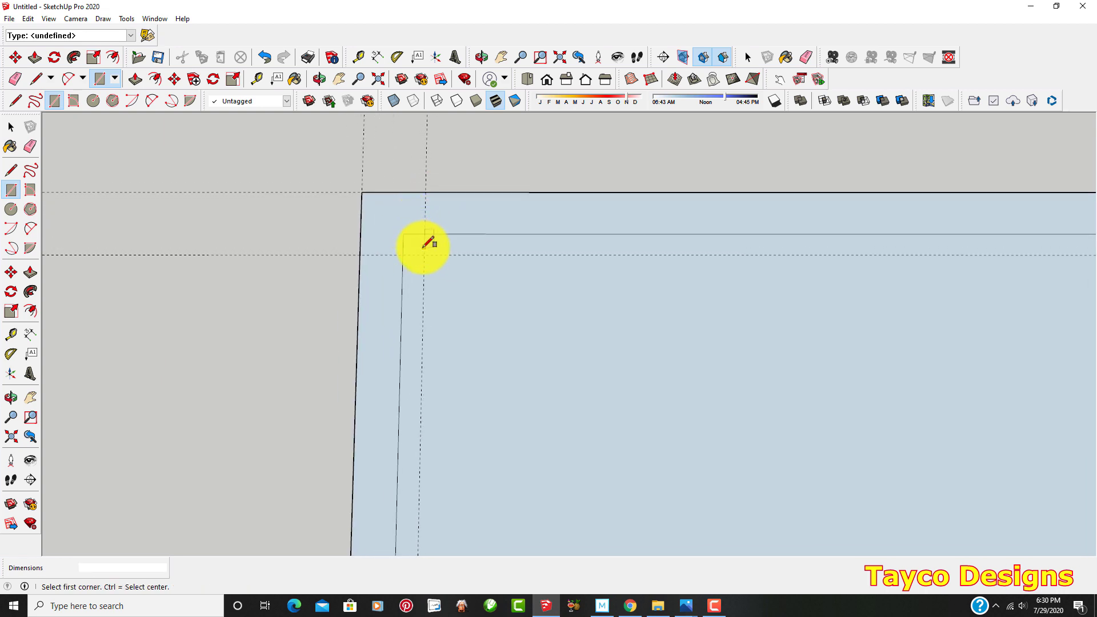
Redraw the inner wall rectangle between the top-left and bottom-right guide intersections, about 23' 1 5/8" by 20' 4".
left_click(429, 249)
scroll(463, 196, "down", 8)
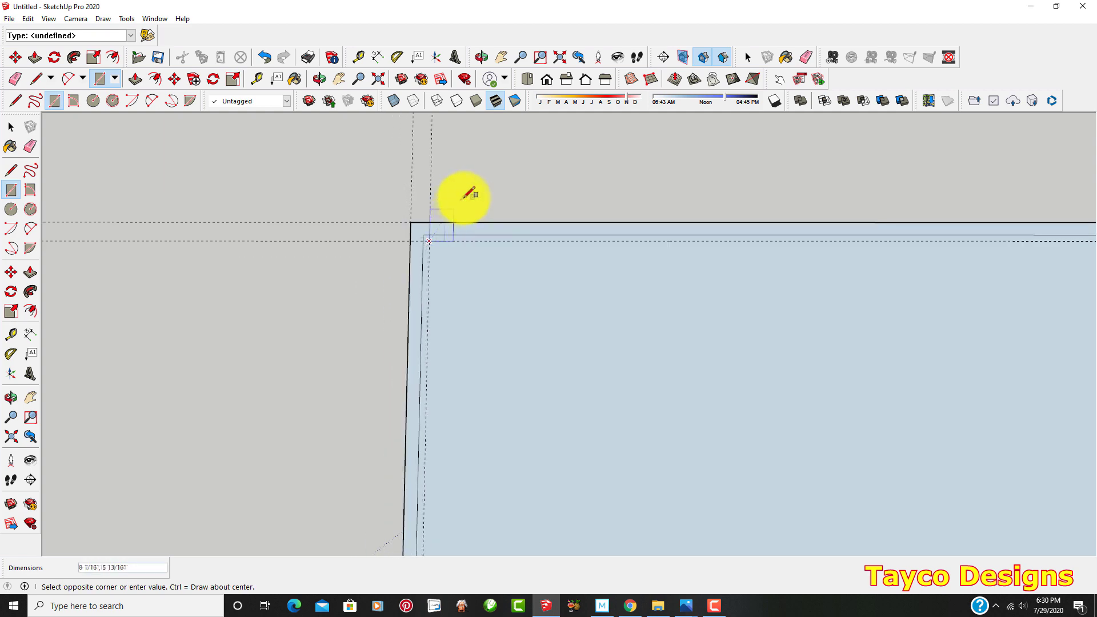
middle_click_drag(571, 246, 588, 261)
scroll(671, 431, "up", 6)
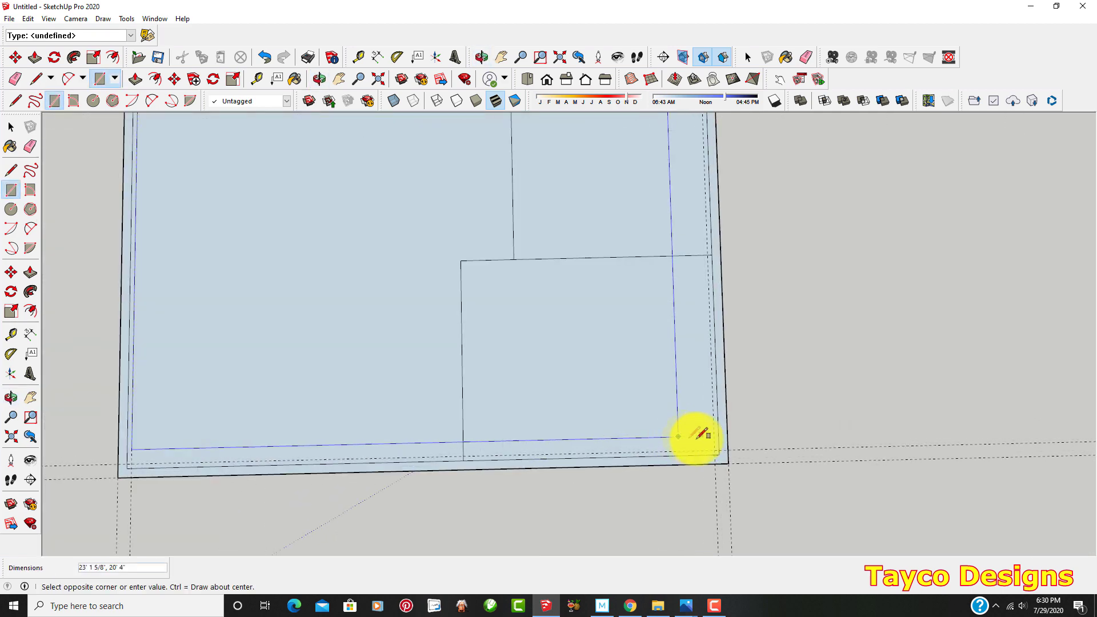
left_click(730, 454)
scroll(726, 455, "down", 6)
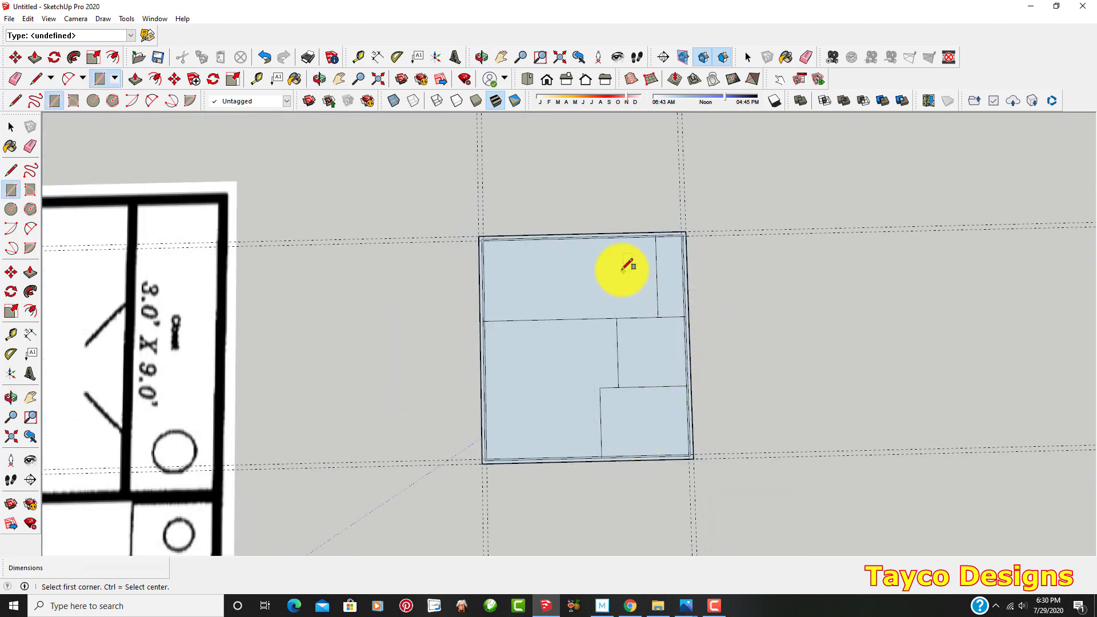
middle_click_drag(662, 227, 663, 255)
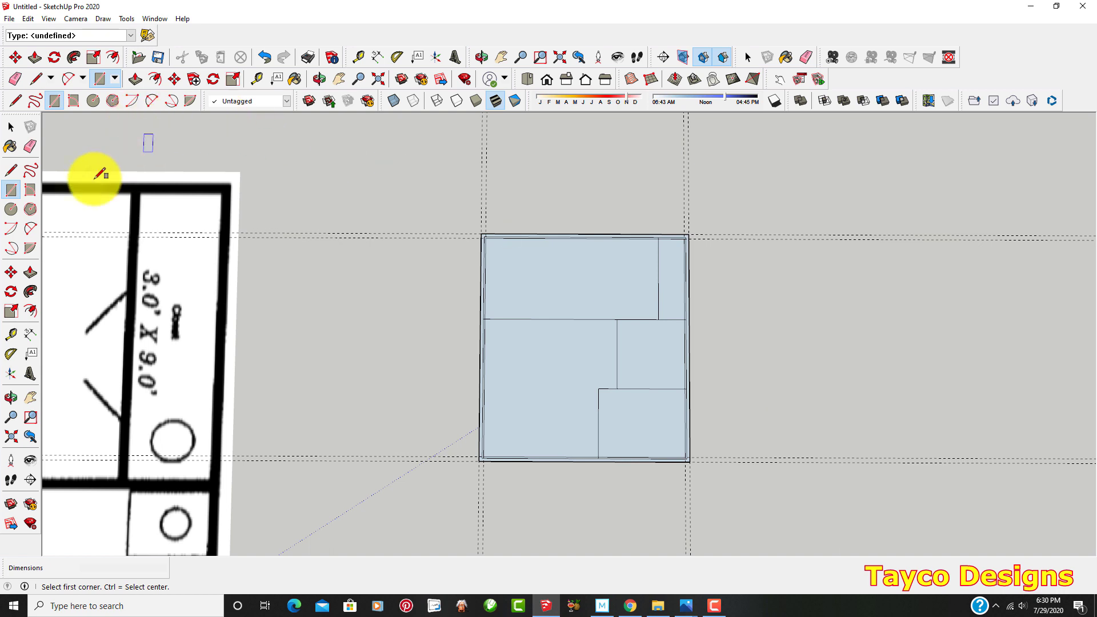
left_click(30, 147)
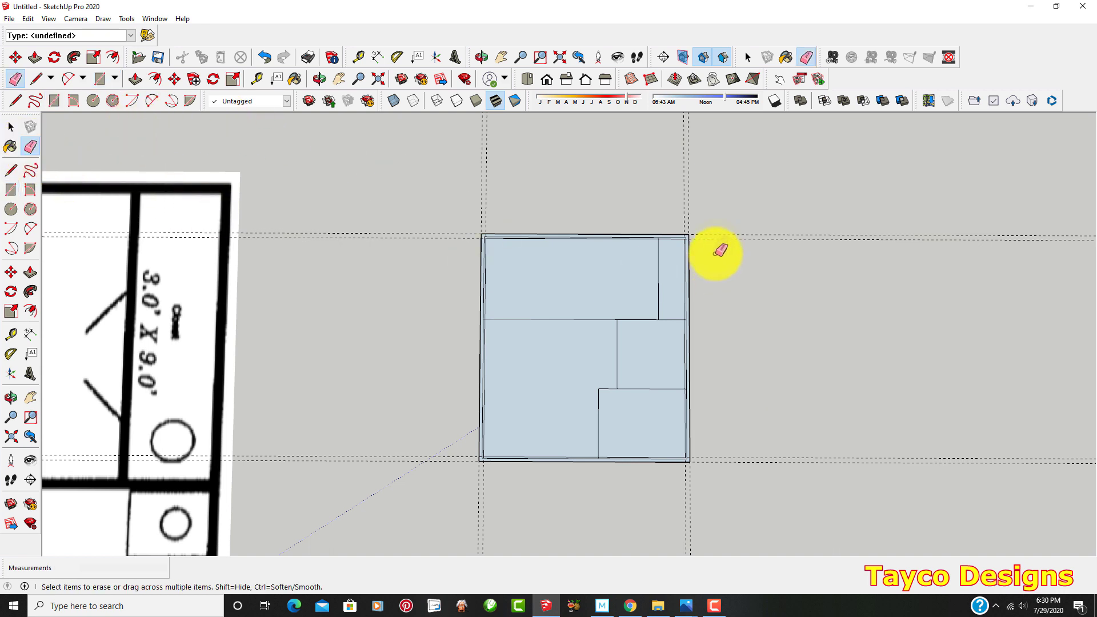
Erase the dashed guide lines across the top edge and the rest of the plan.
mouse_move(715, 250)
left_mouse_down()
mouse_move(712, 179)
mouse_move(548, 176)
mouse_move(458, 194)
left_mouse_up()
mouse_move(417, 440)
left_mouse_down()
mouse_move(417, 487)
mouse_move(507, 506)
mouse_move(566, 422)
left_mouse_up()
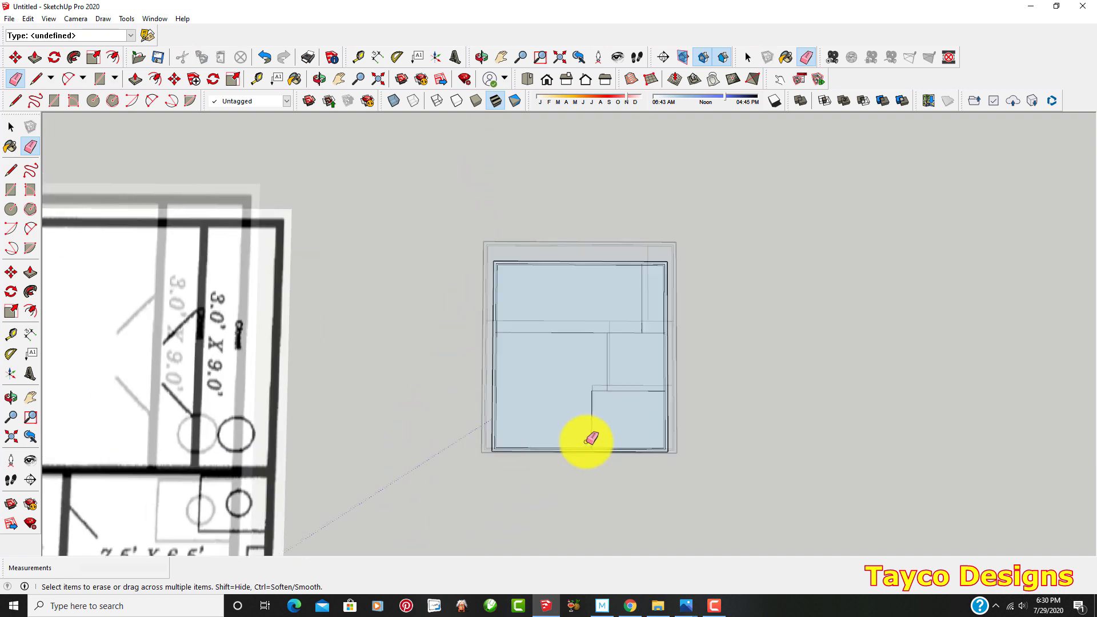
scroll(629, 452, "up", 5)
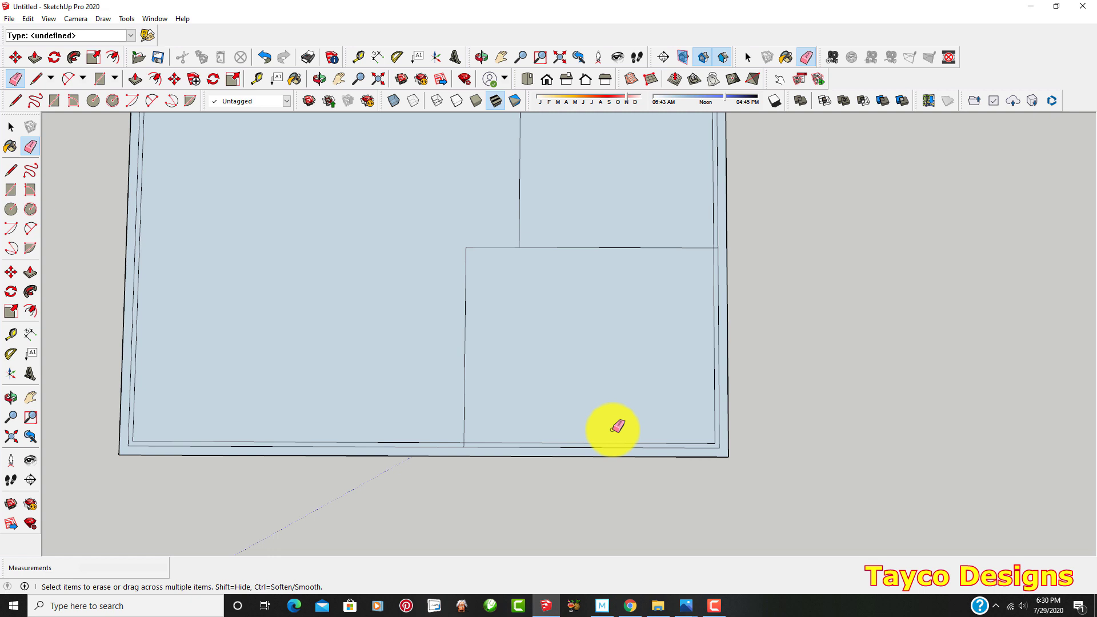
scroll(702, 433, "up", 4)
scroll(712, 435, "down", 1)
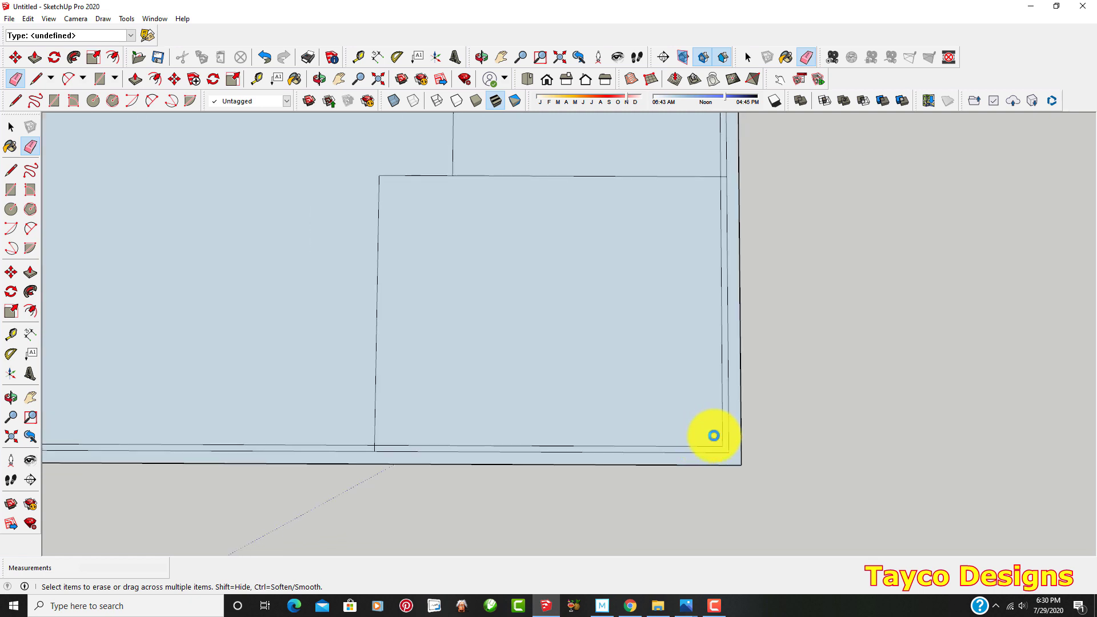
scroll(714, 429, "up", 2)
scroll(733, 455, "up", 1)
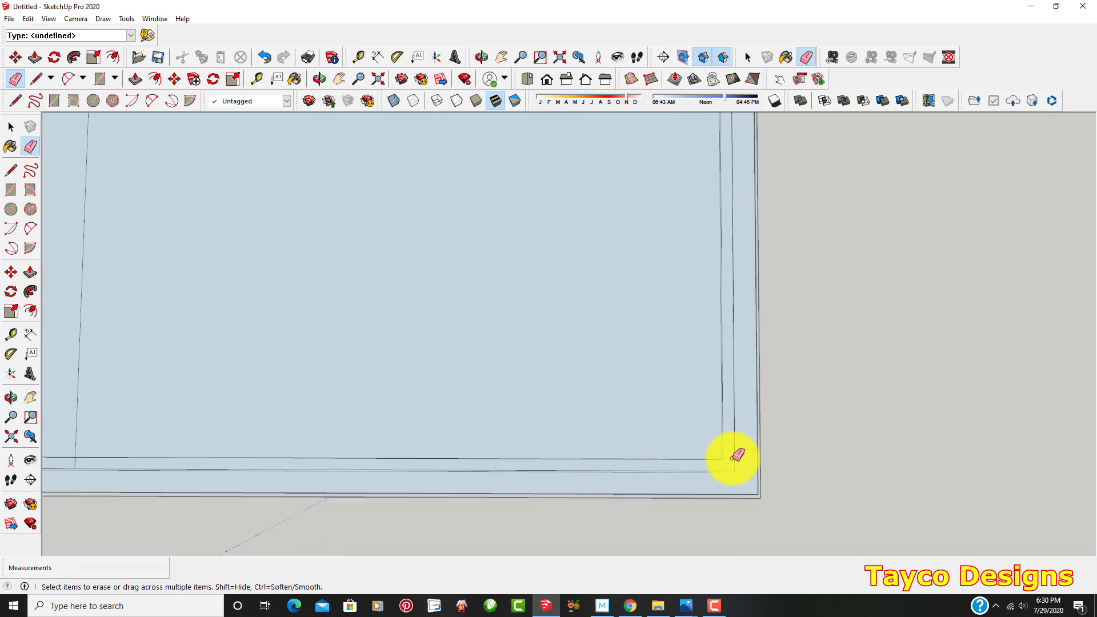
scroll(818, 485, "down", 1)
scroll(820, 477, "down", 2)
scroll(661, 497, "up", 4)
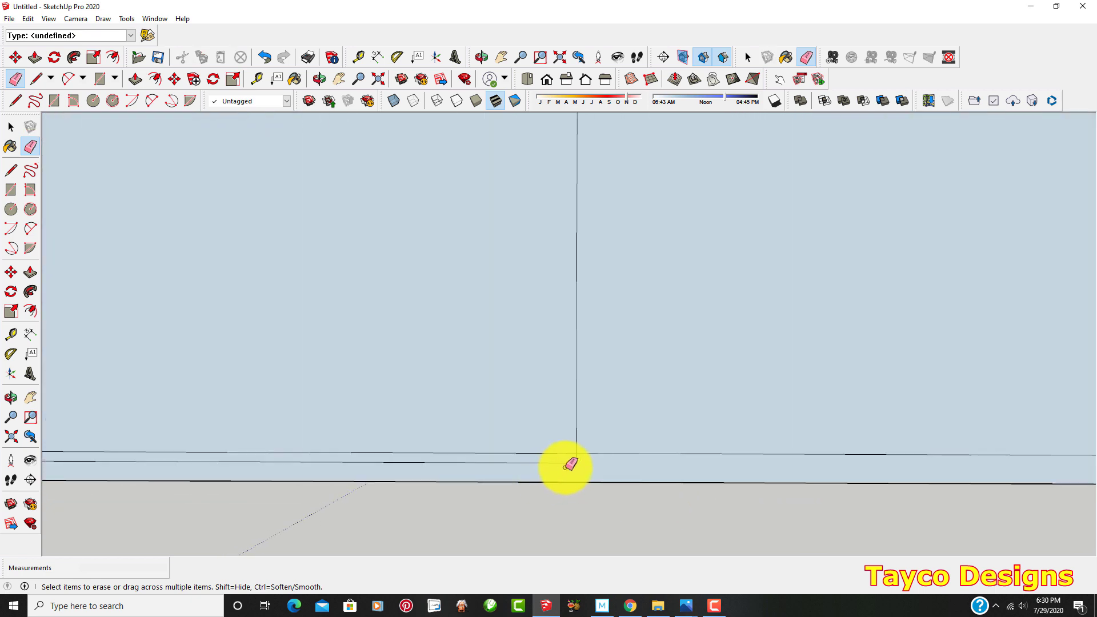
scroll(698, 482, "down", 2)
scroll(293, 446, "down", 3)
scroll(330, 206, "up", 5)
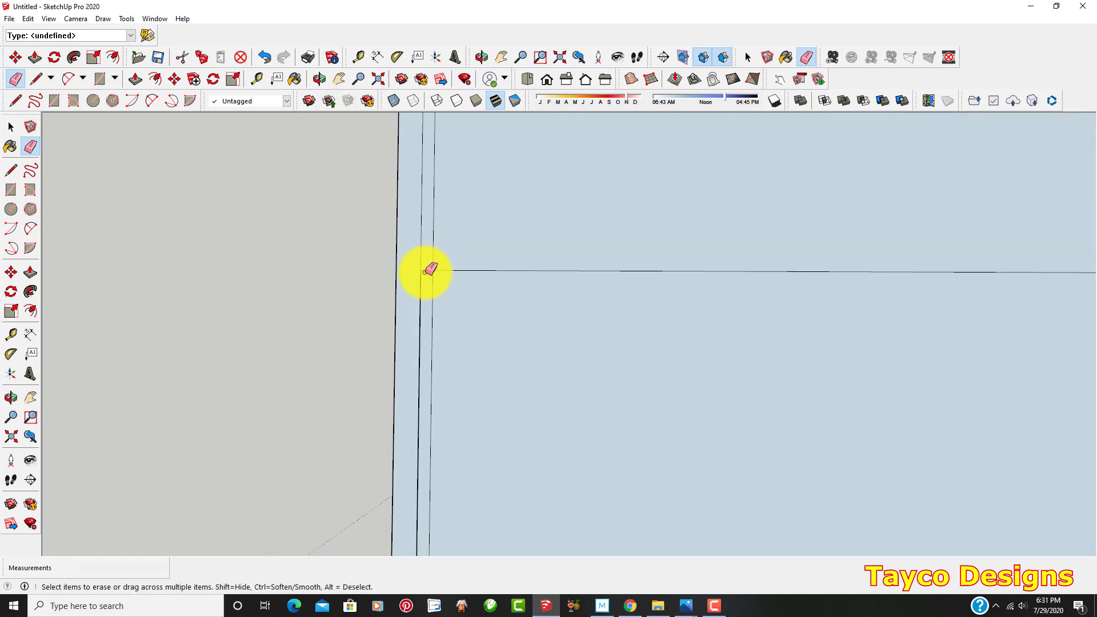
scroll(392, 372, "down", 5)
Delete the stray horizontal edge in the top-right corner of the outline.
key("o")
key("e")
scroll(723, 214, "up", 5)
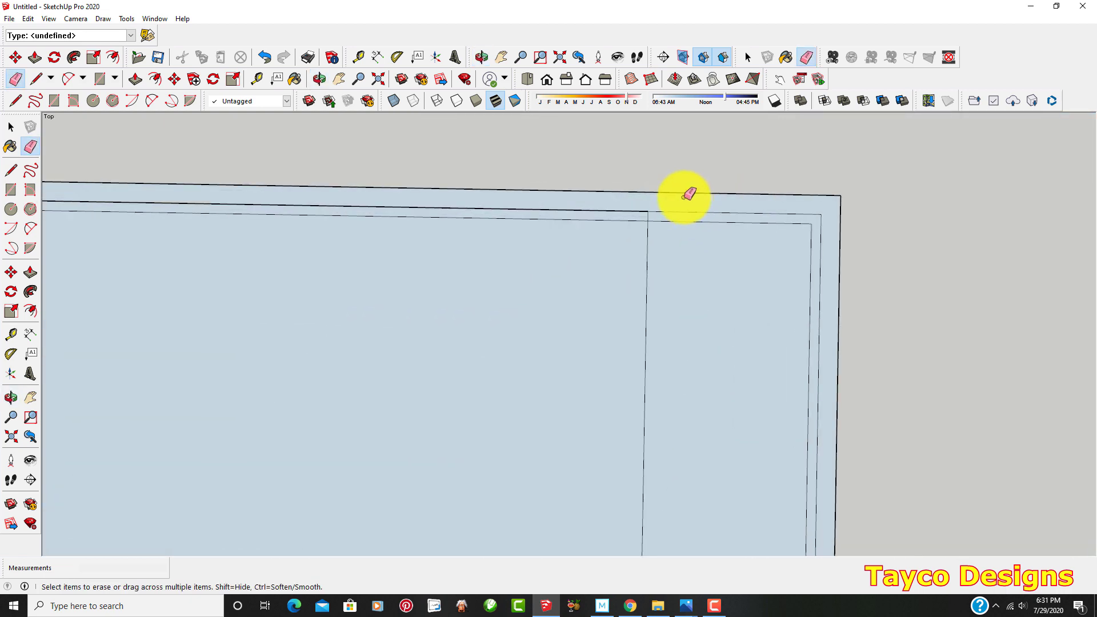
left_click(649, 211)
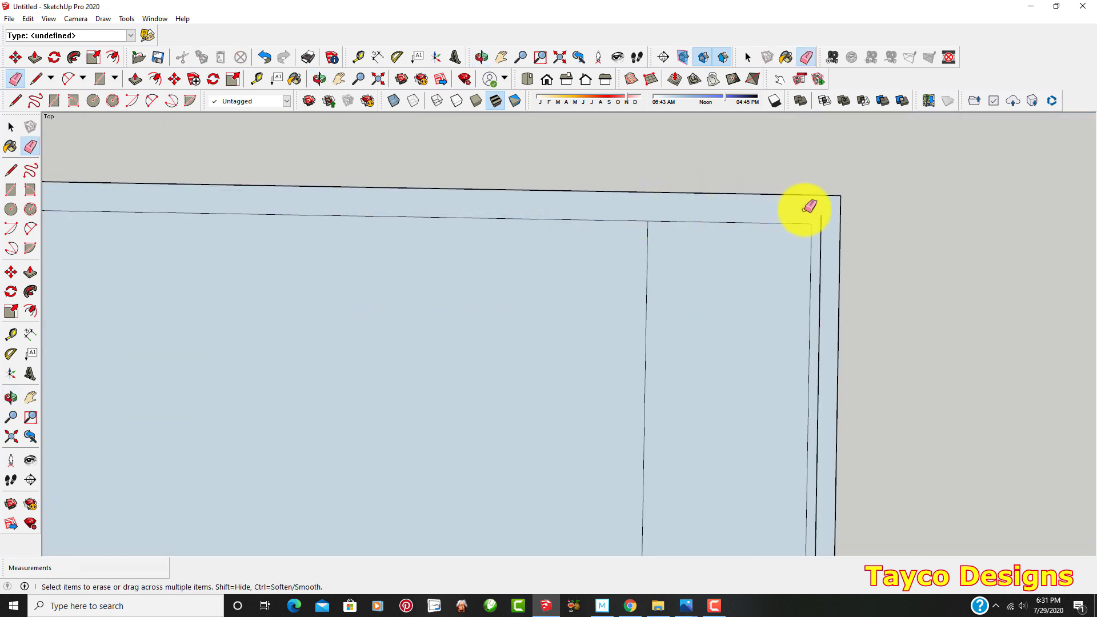
scroll(800, 223, "down", 3)
scroll(509, 164, "down", 3)
scroll(619, 303, "up", 4)
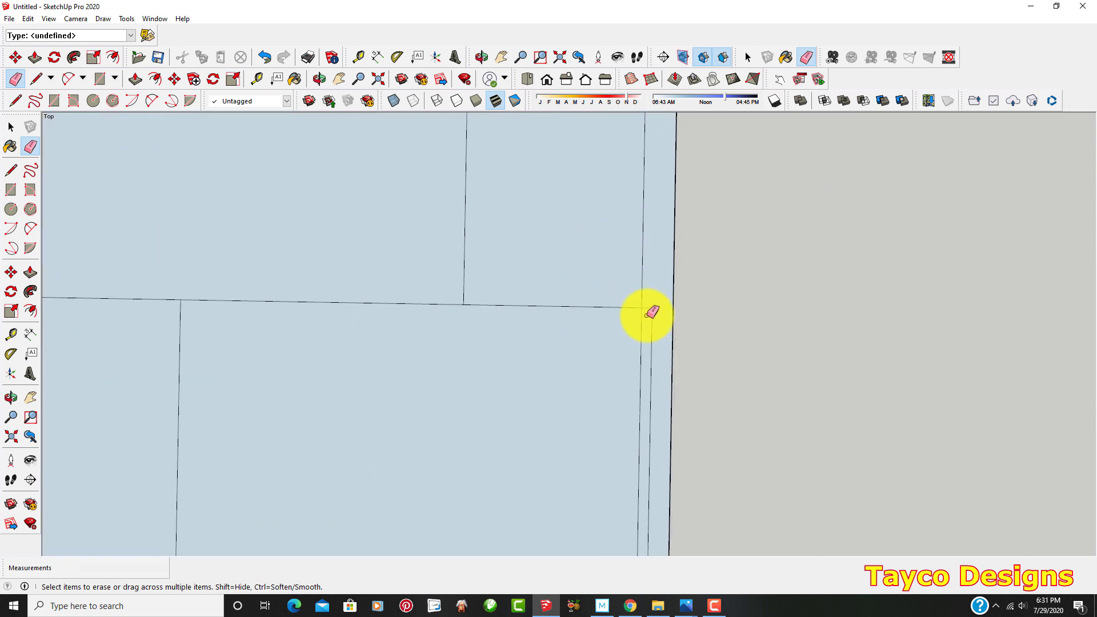
scroll(658, 309, "down", 5)
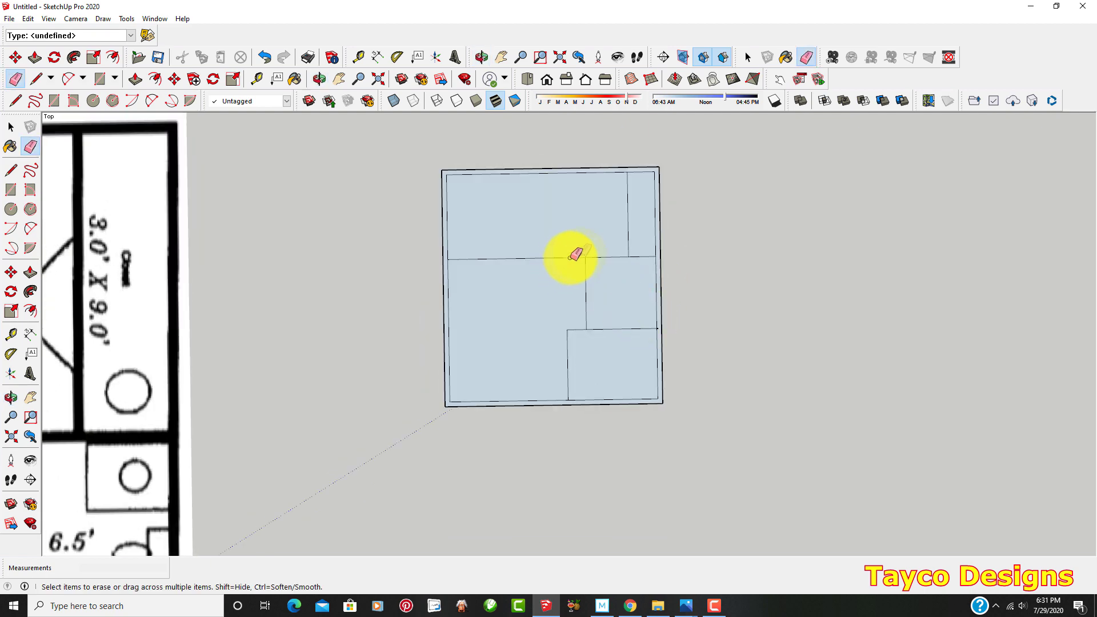
middle_click_drag(666, 166, 812, 179)
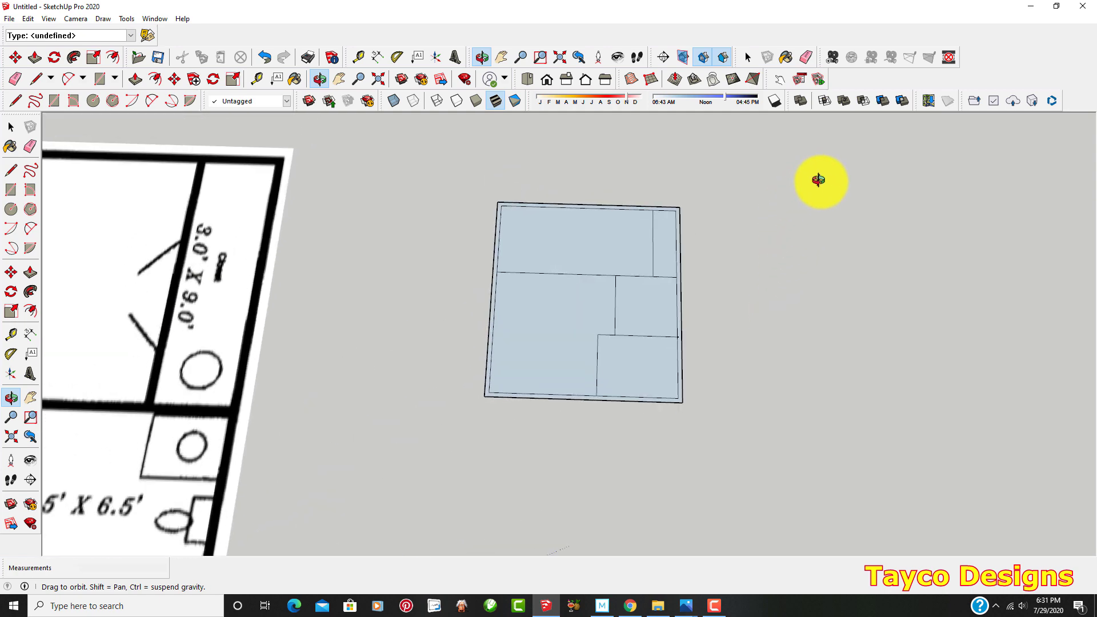
key("e")
scroll(594, 212, "up", 5)
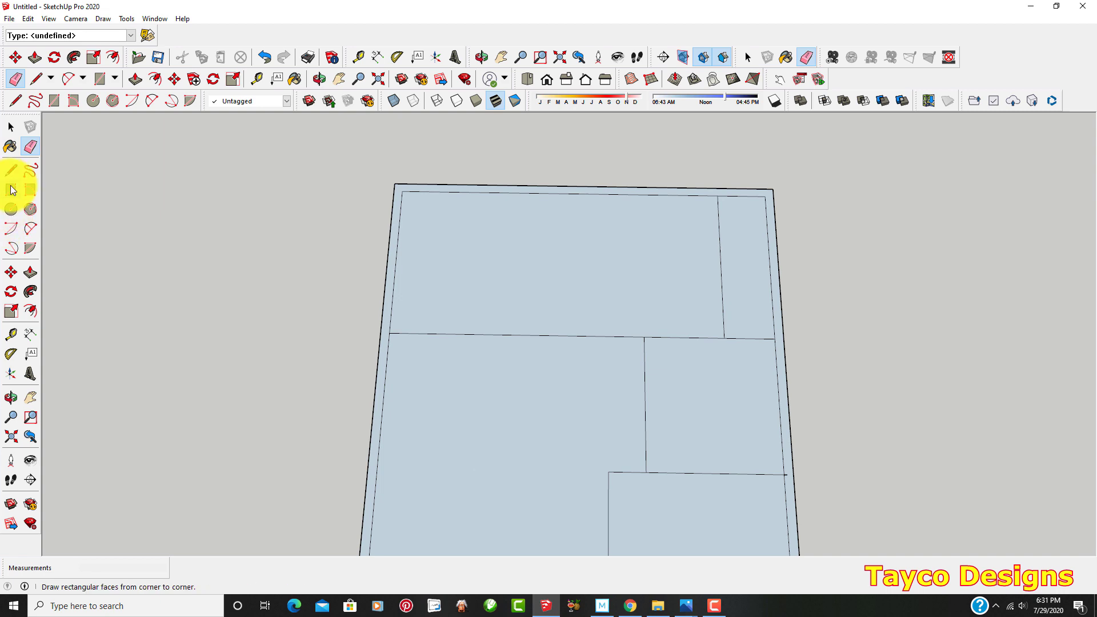
Pull 2" offset guides from the horizontal partition edge with the Tape Measure.
left_click(10, 338)
scroll(465, 311, "up", 3)
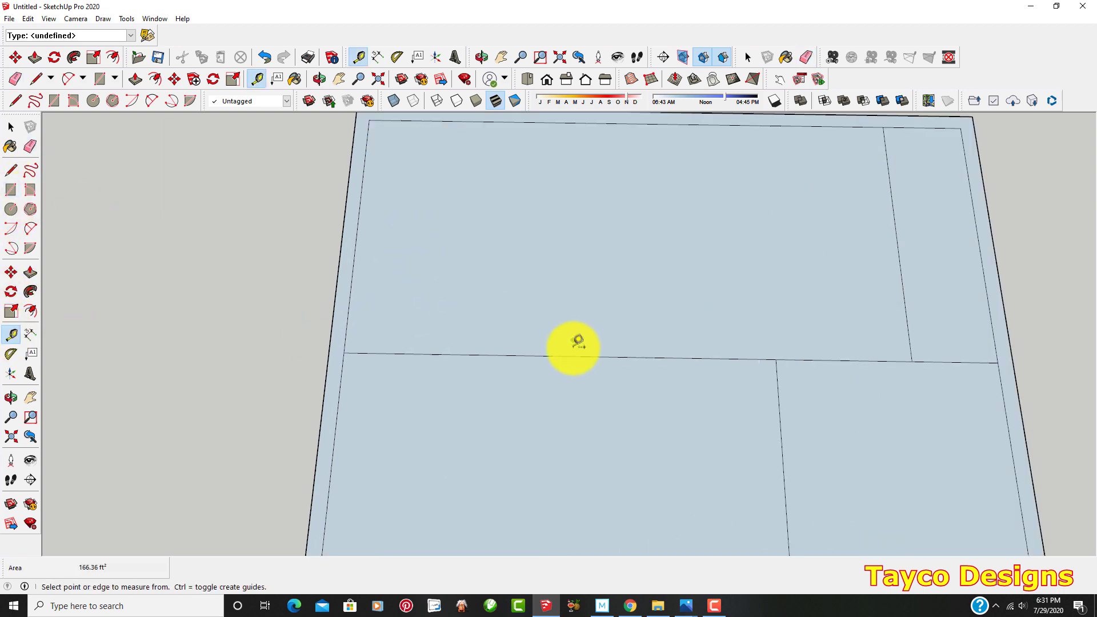
left_click(576, 356)
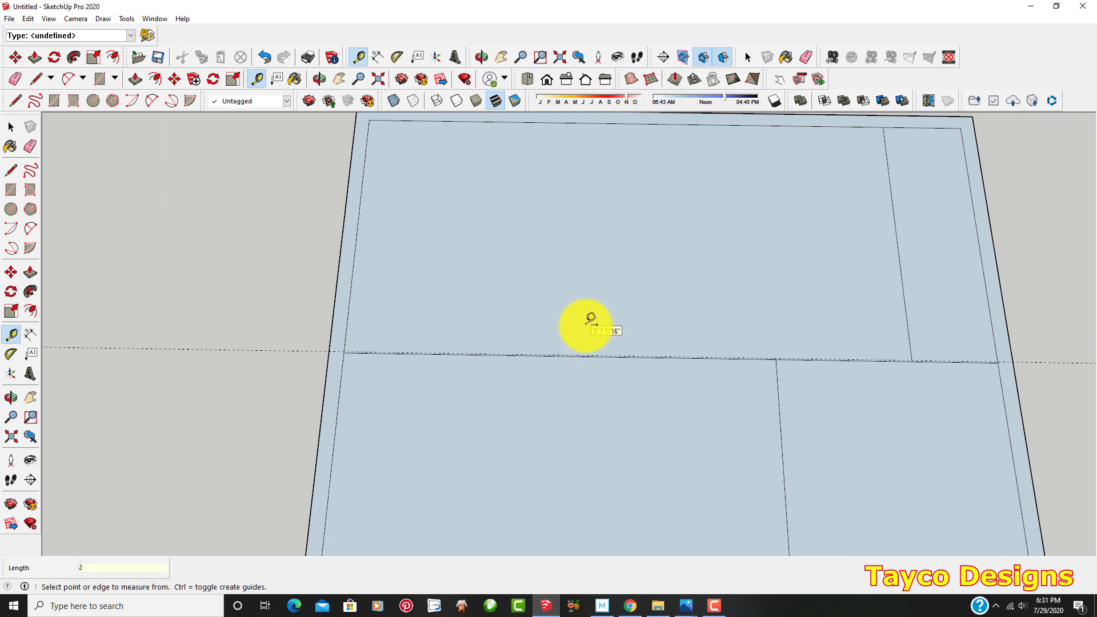
scroll(595, 343, "up", 4)
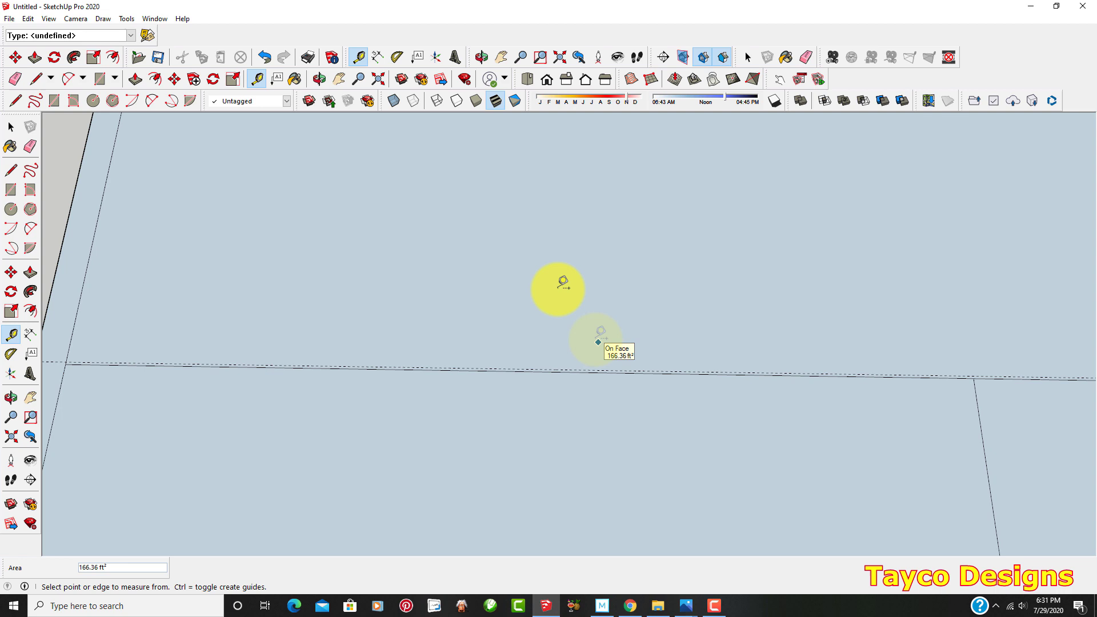
left_click(261, 59)
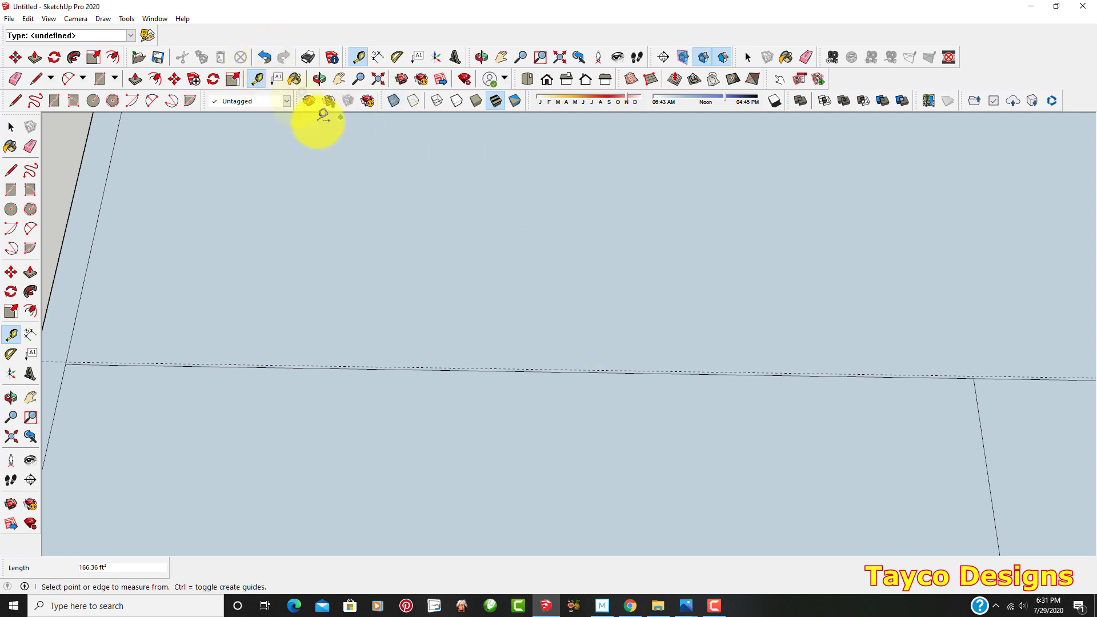
left_click(617, 372)
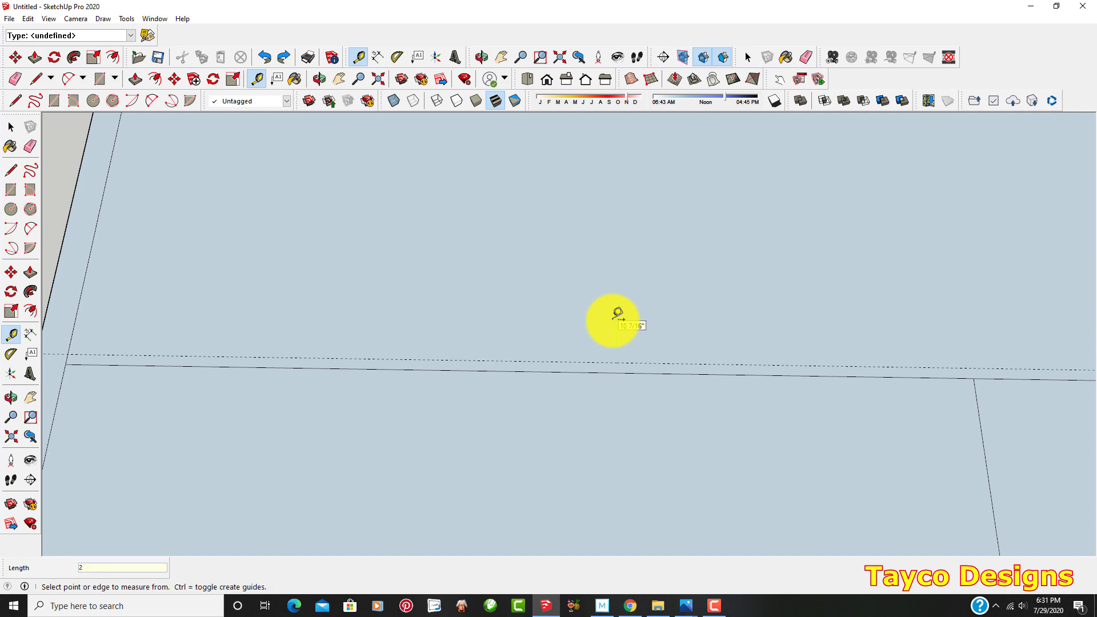
left_click(634, 372)
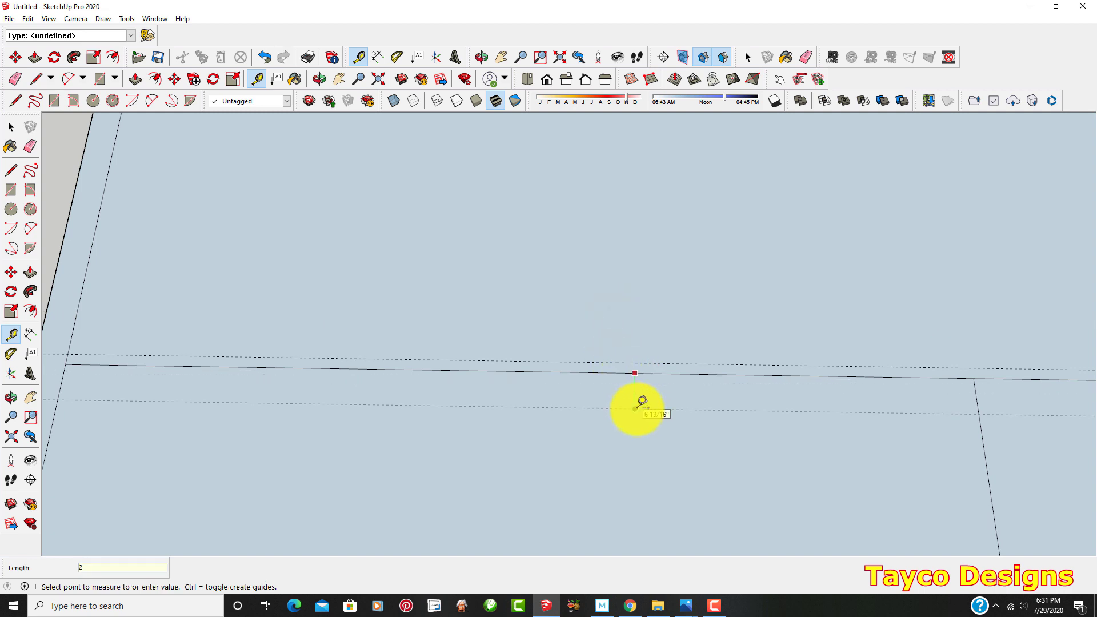
scroll(205, 409, "down", 3)
scroll(718, 374, "up", 3)
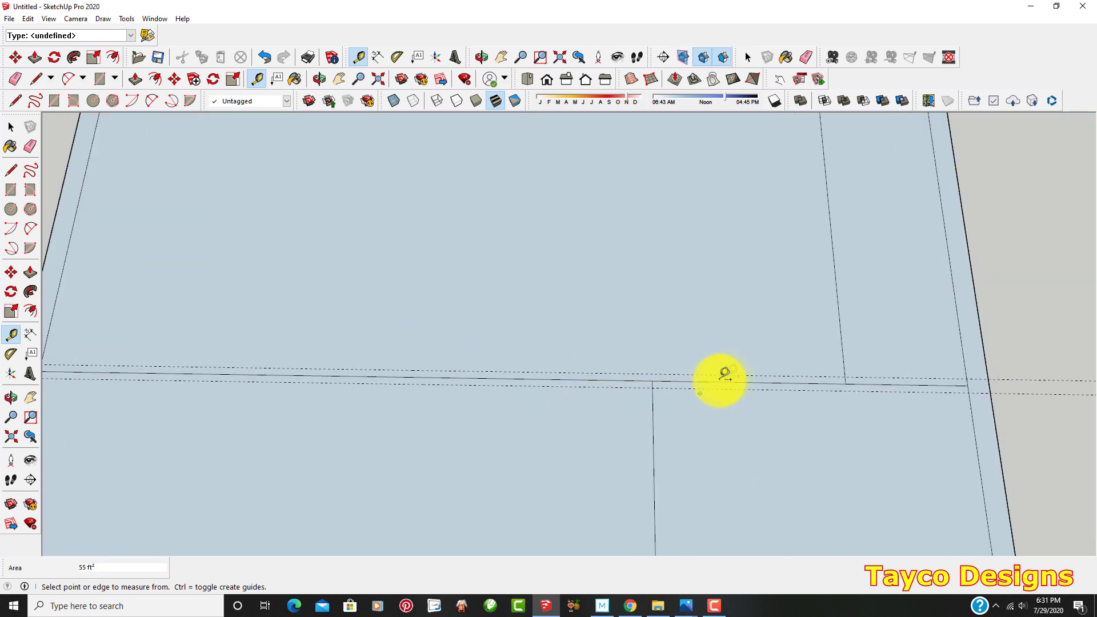
Place 2" offset guides beside the right and central vertical partitions.
left_click(841, 336)
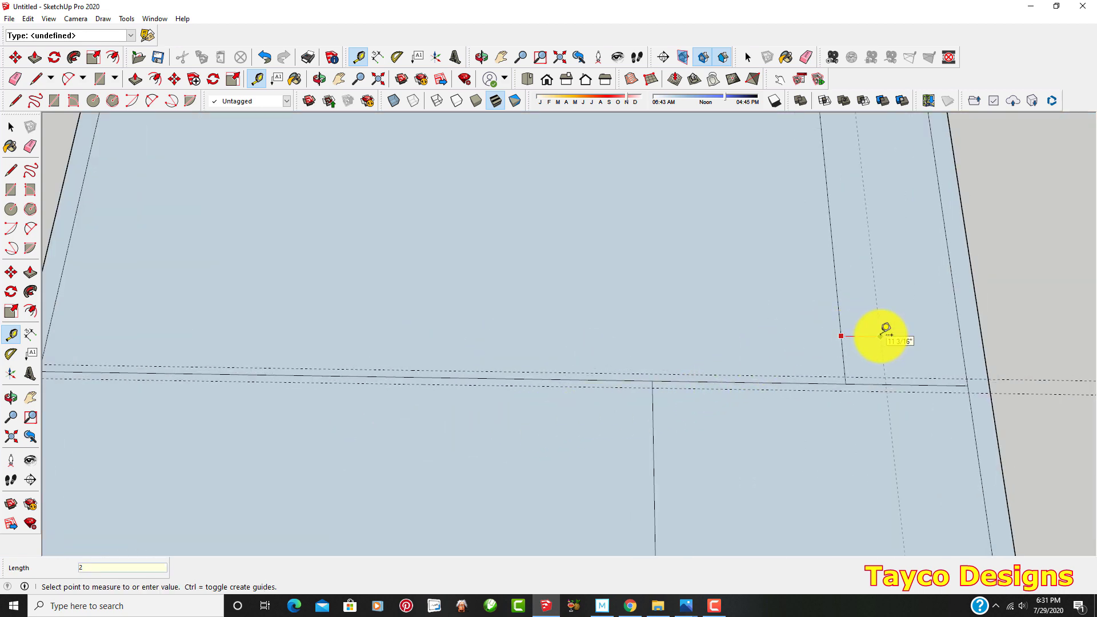
scroll(886, 329, "up", 1)
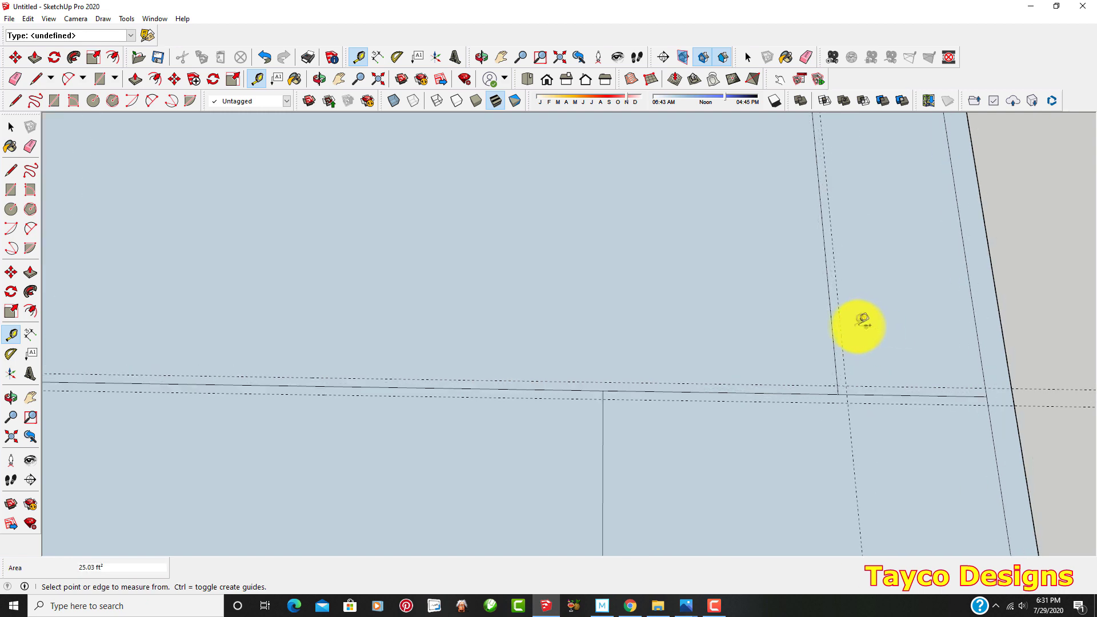
left_click(832, 333)
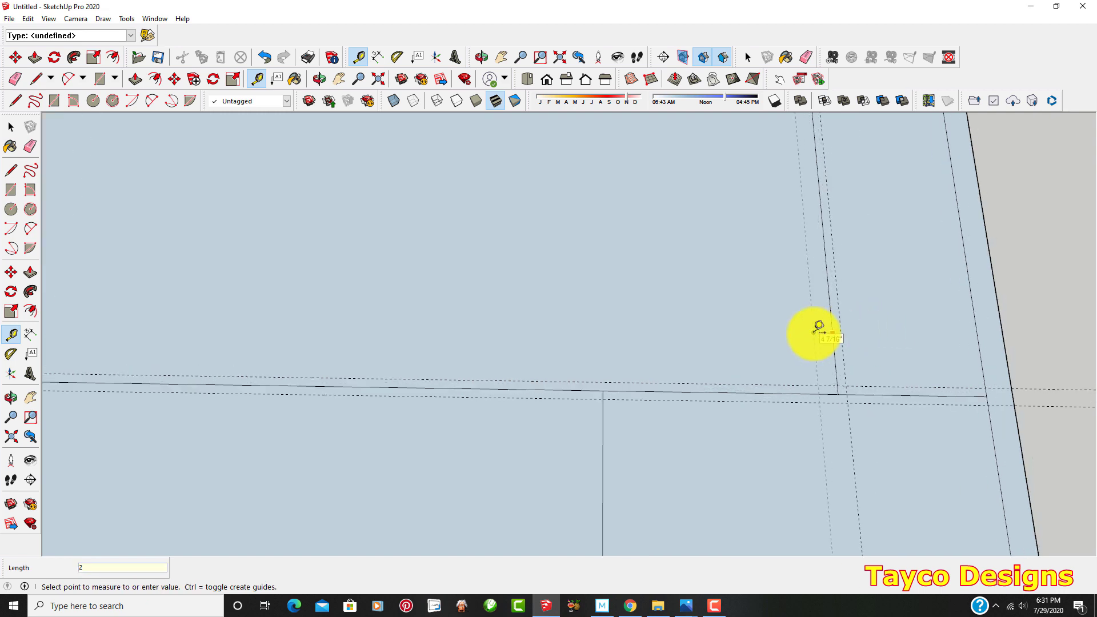
scroll(354, 257, "down", 2)
scroll(517, 403, "up", 2)
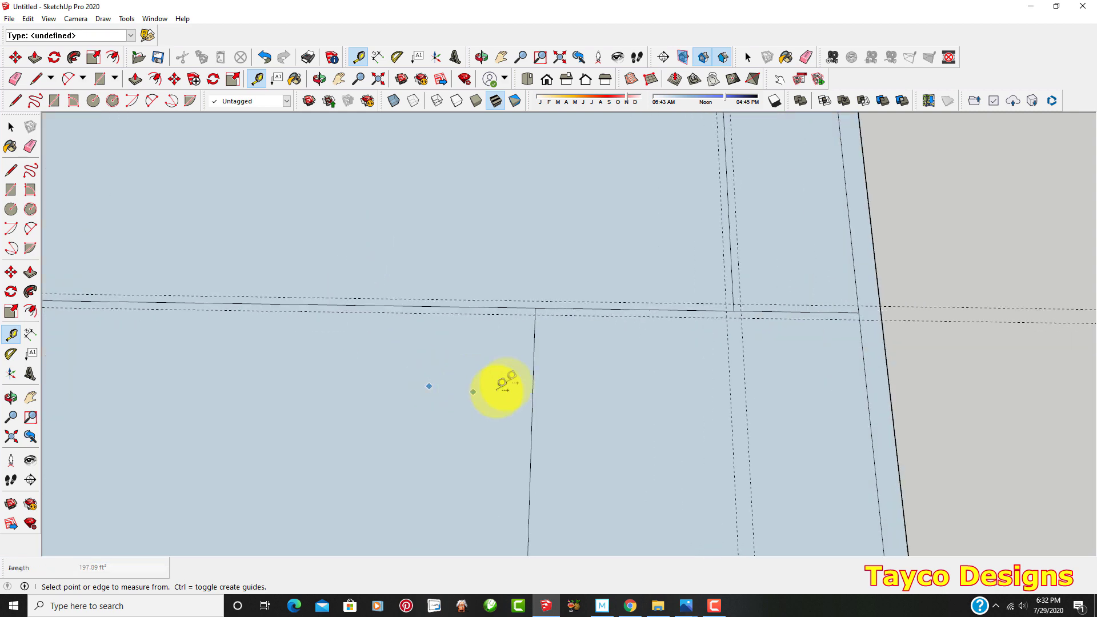
left_click(533, 376)
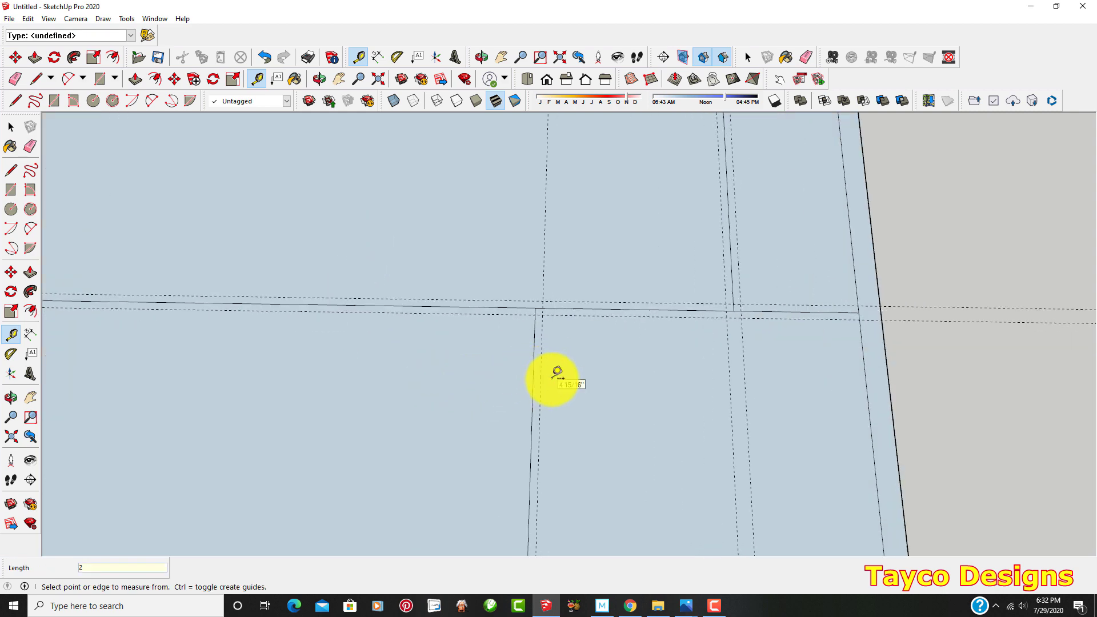
scroll(556, 372, "up", 1)
left_click(534, 357)
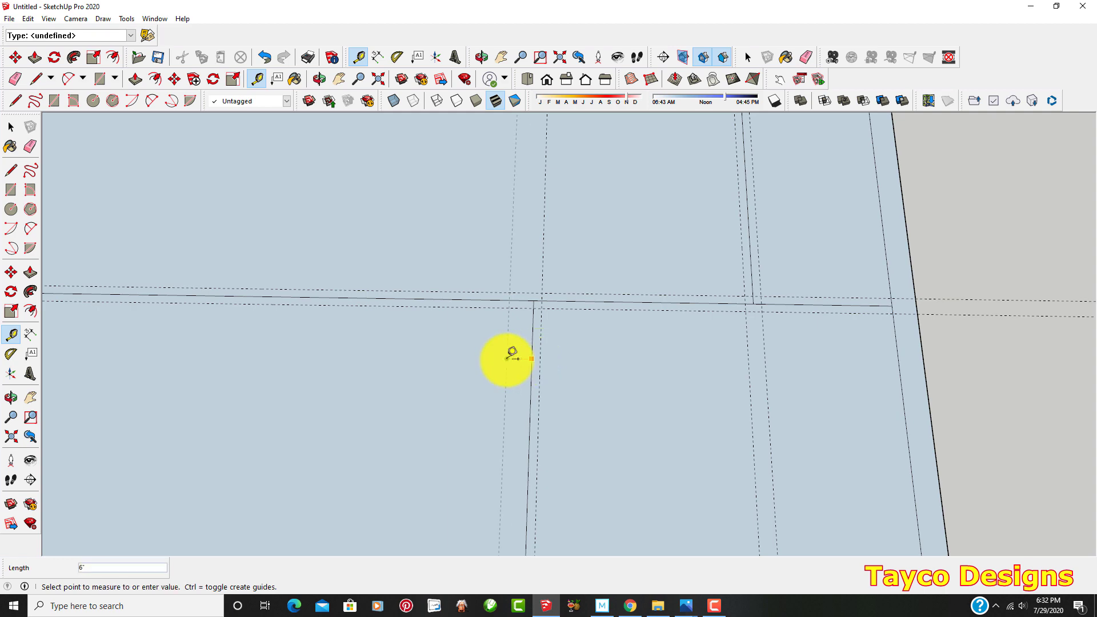
key("Return")
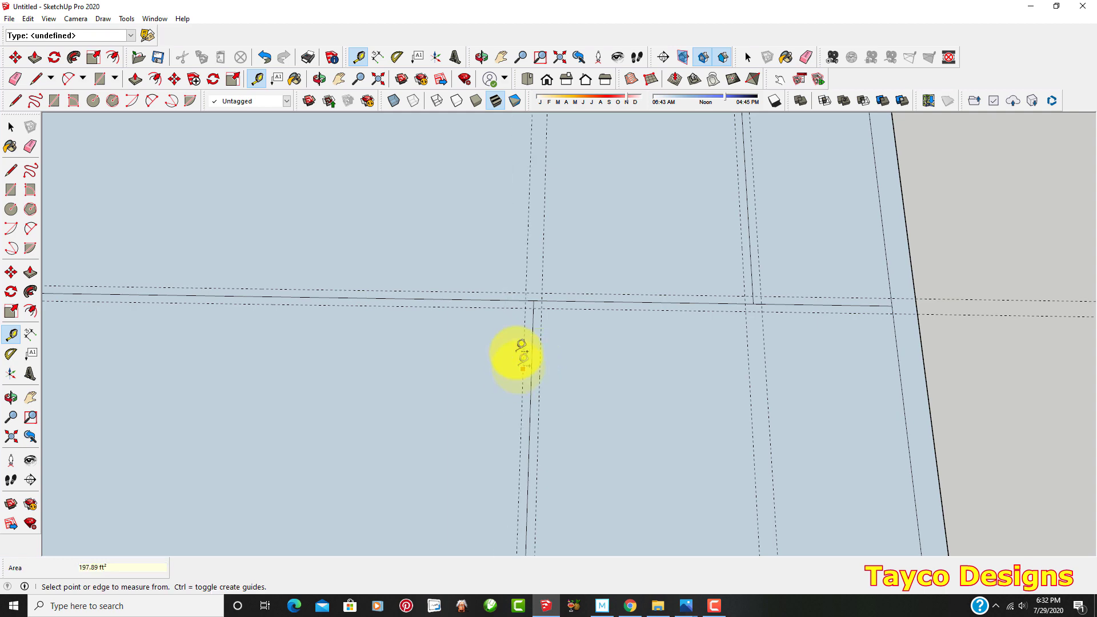
scroll(564, 294, "down", 5)
scroll(568, 387, "up", 4)
scroll(562, 407, "up", 2)
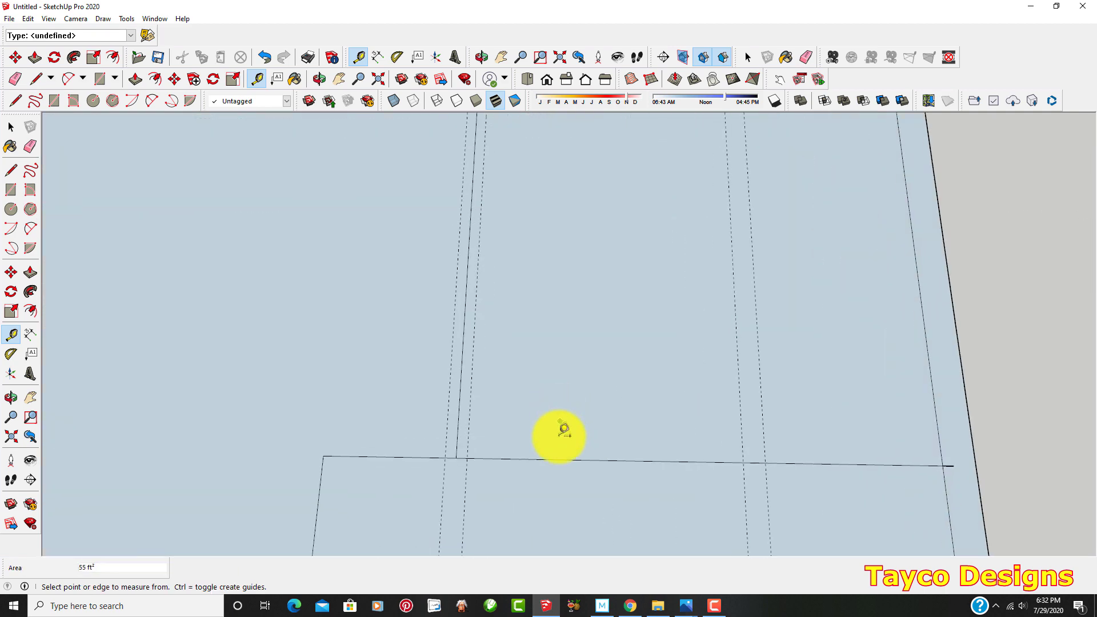
Add 2" offset guides along the lower horizontal partition edge.
left_click(559, 459)
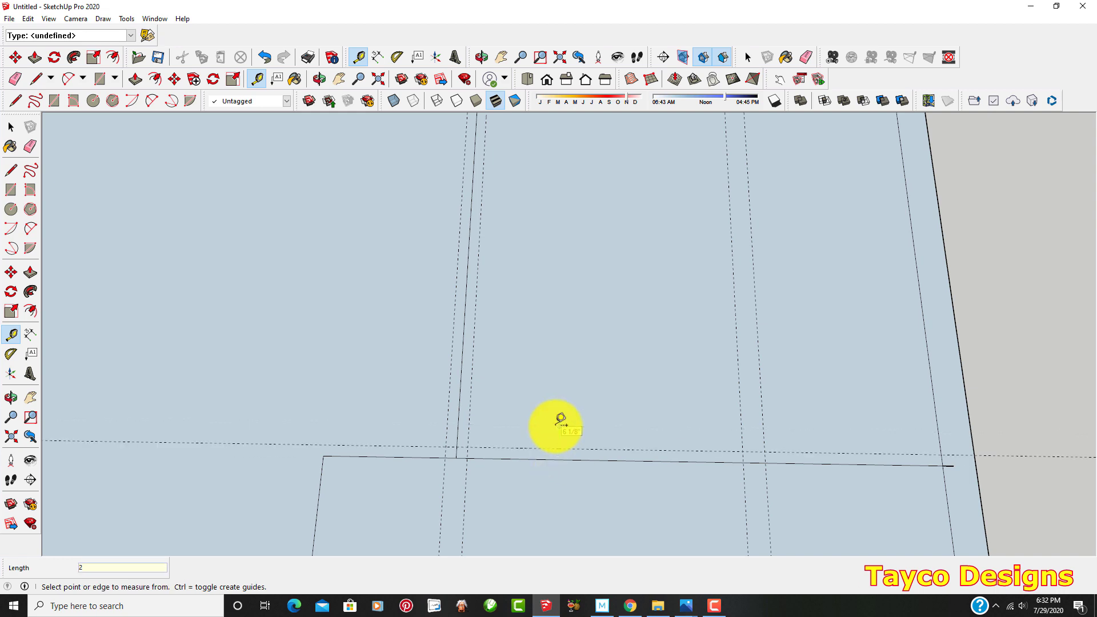
left_click(546, 458)
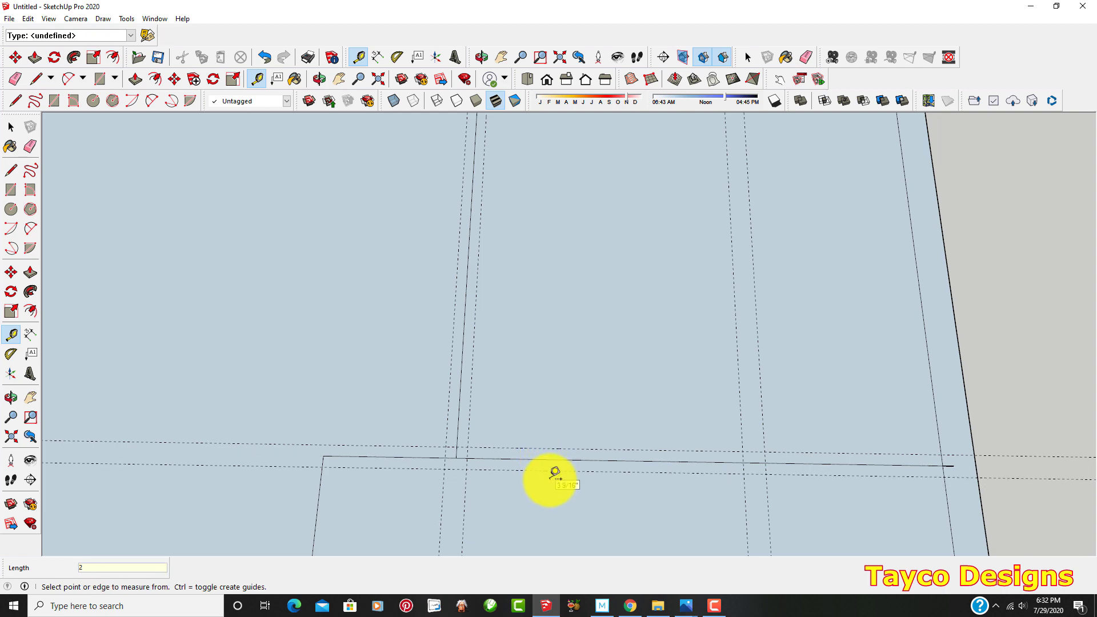
scroll(571, 400, "down", 6)
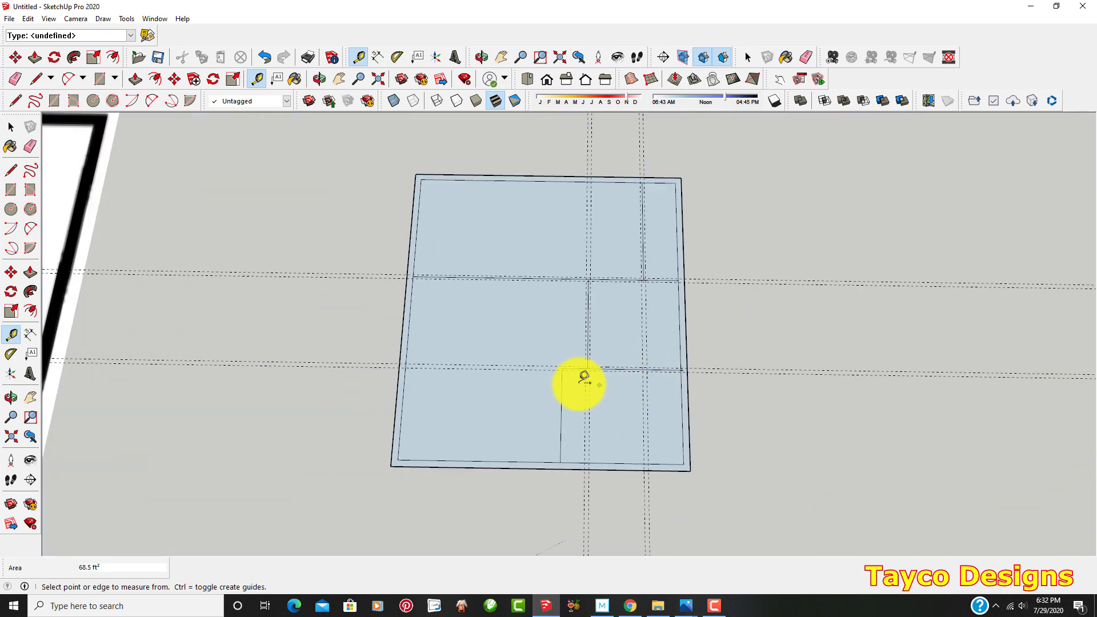
scroll(584, 378, "up", 3)
scroll(612, 368, "down", 4)
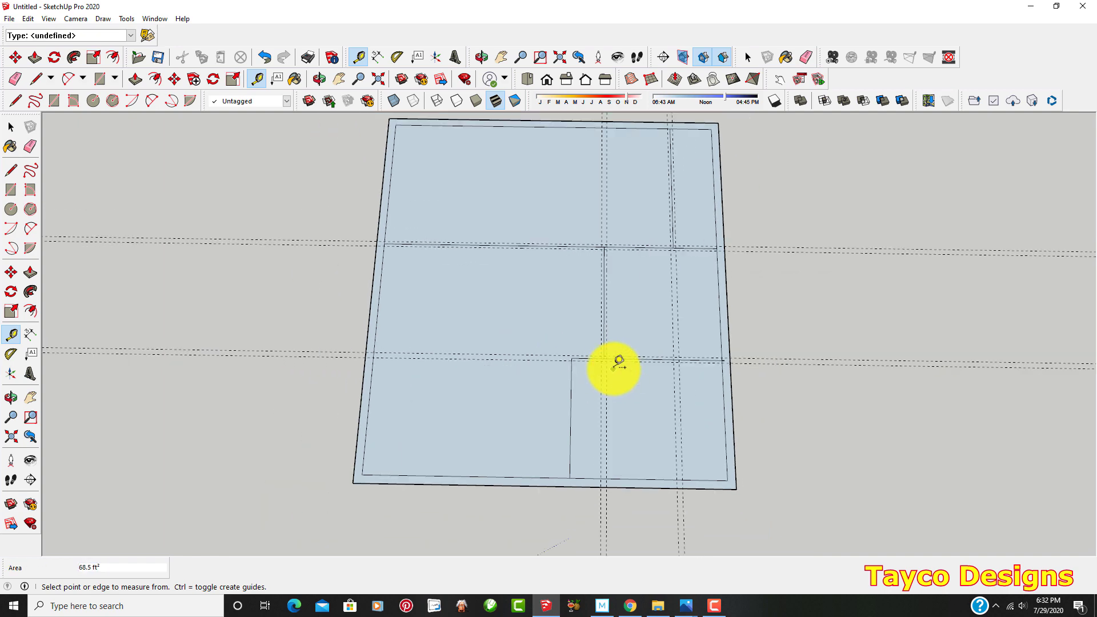
scroll(571, 337, "up", 5)
scroll(589, 354, "down", 4)
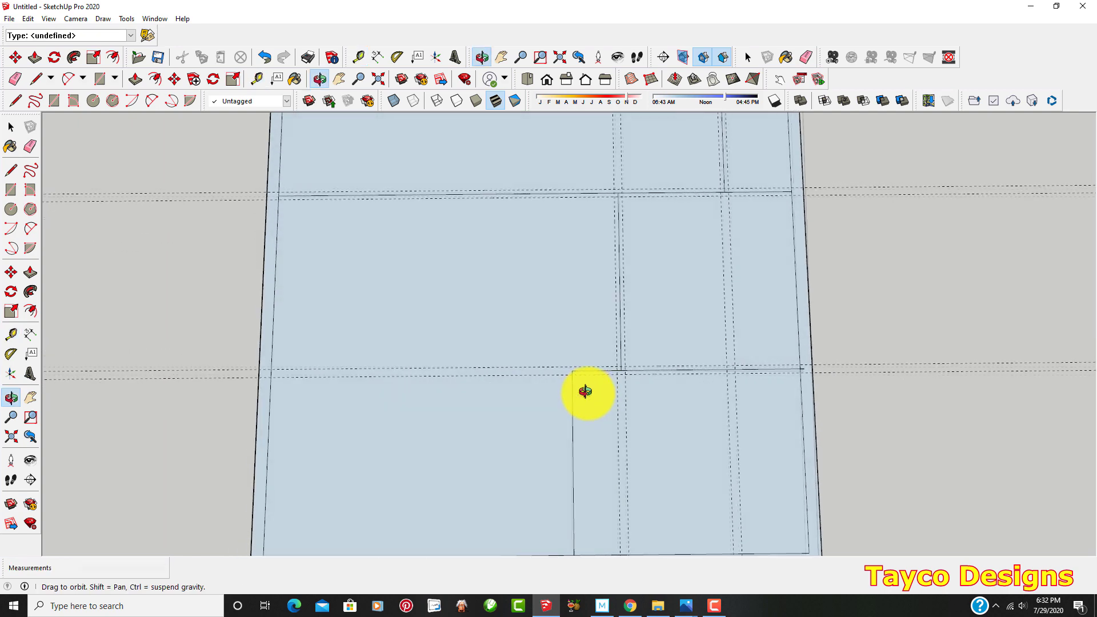
scroll(591, 391, "down", 2)
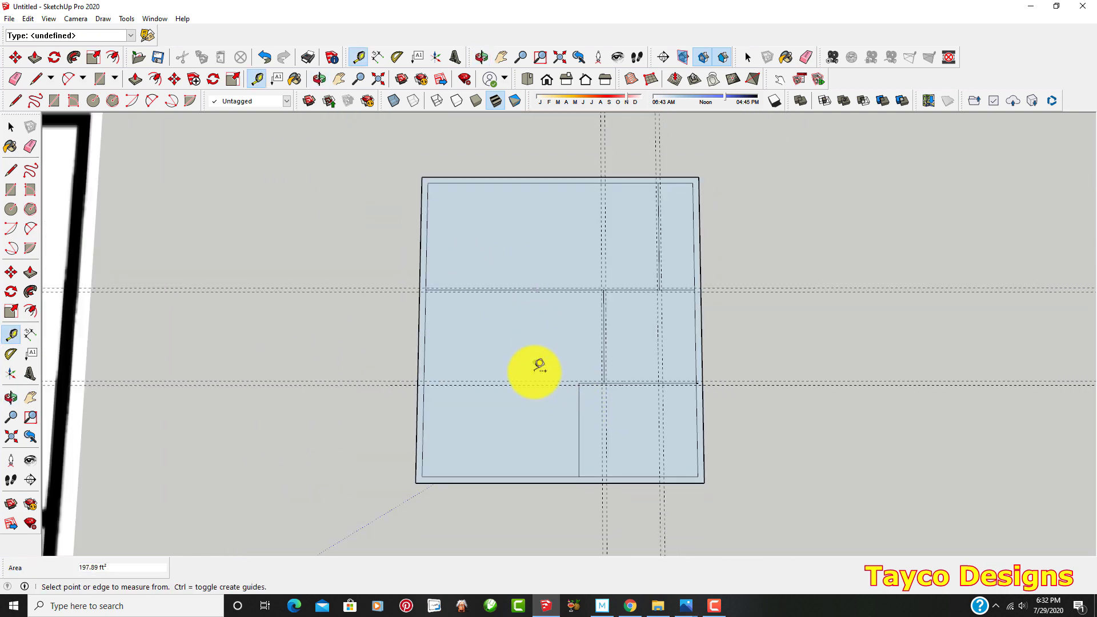
scroll(628, 412, "up", 6)
scroll(628, 406, "down", 3)
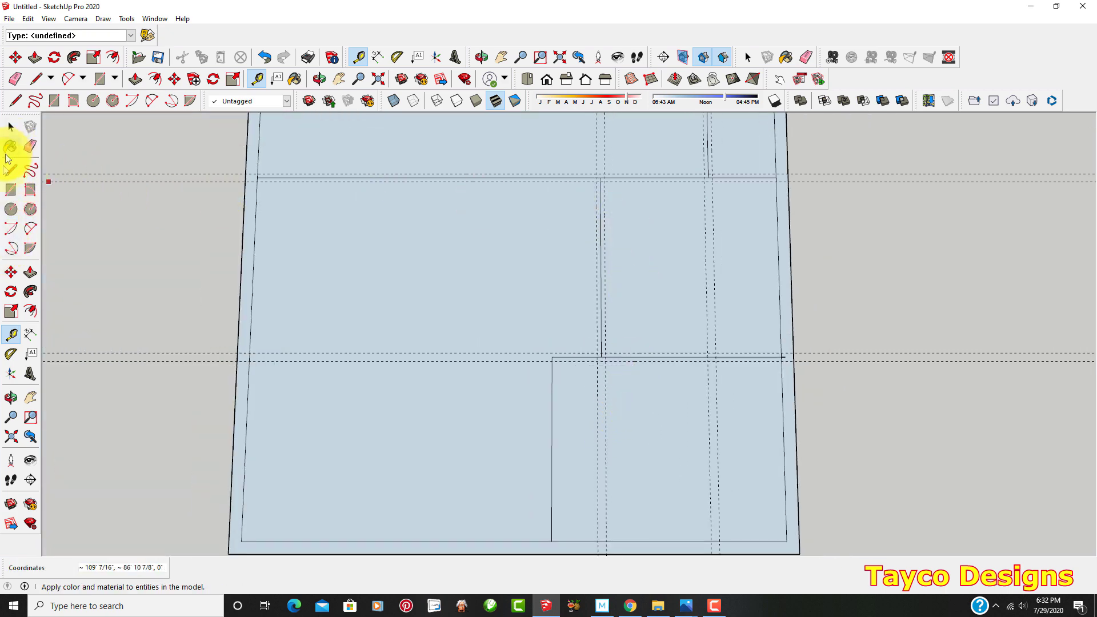
Trace the upper room outline with a rectangle along the 2" guides.
left_click(15, 191)
scroll(628, 174, "up", 4)
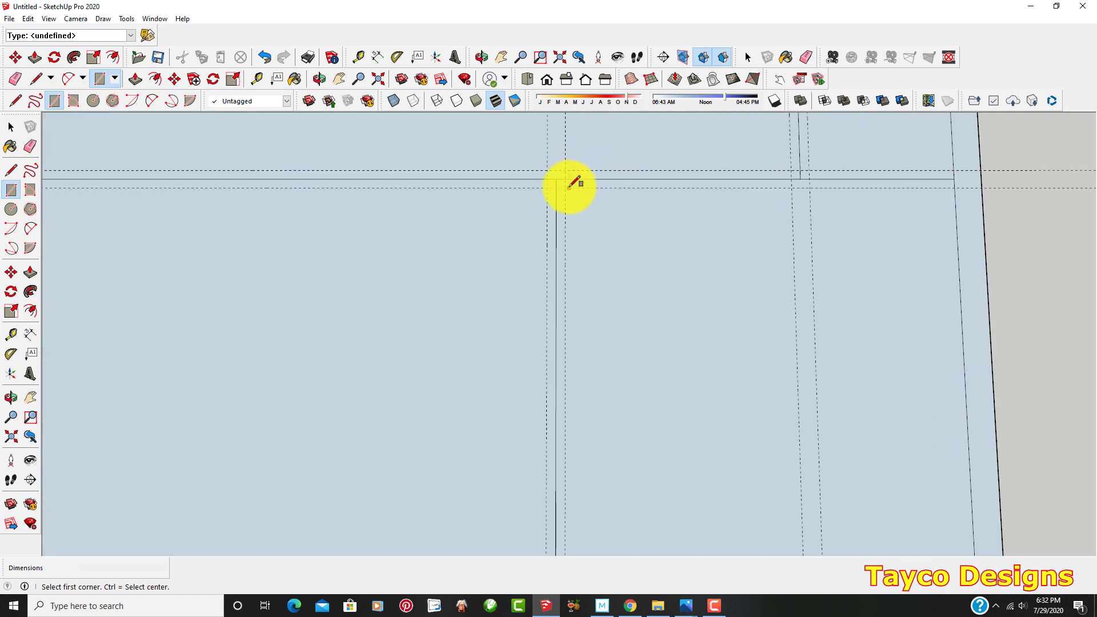
scroll(569, 187, "up", 2)
left_click(566, 192)
scroll(568, 194, "down", 3)
scroll(714, 284, "up", 2)
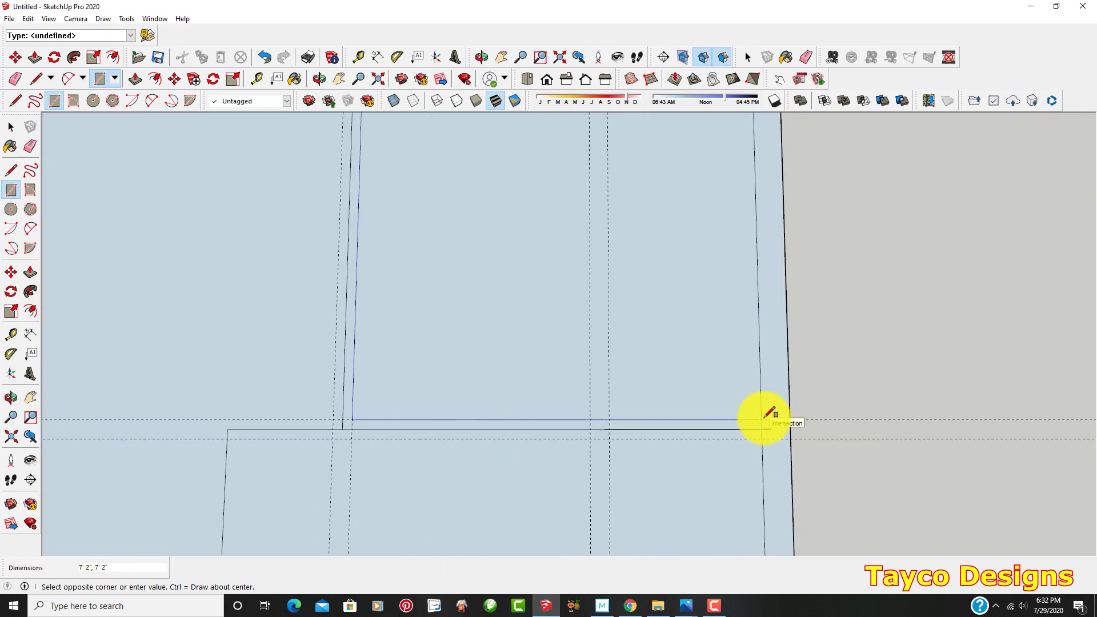
scroll(760, 425, "down", 5)
scroll(735, 220, "up", 5)
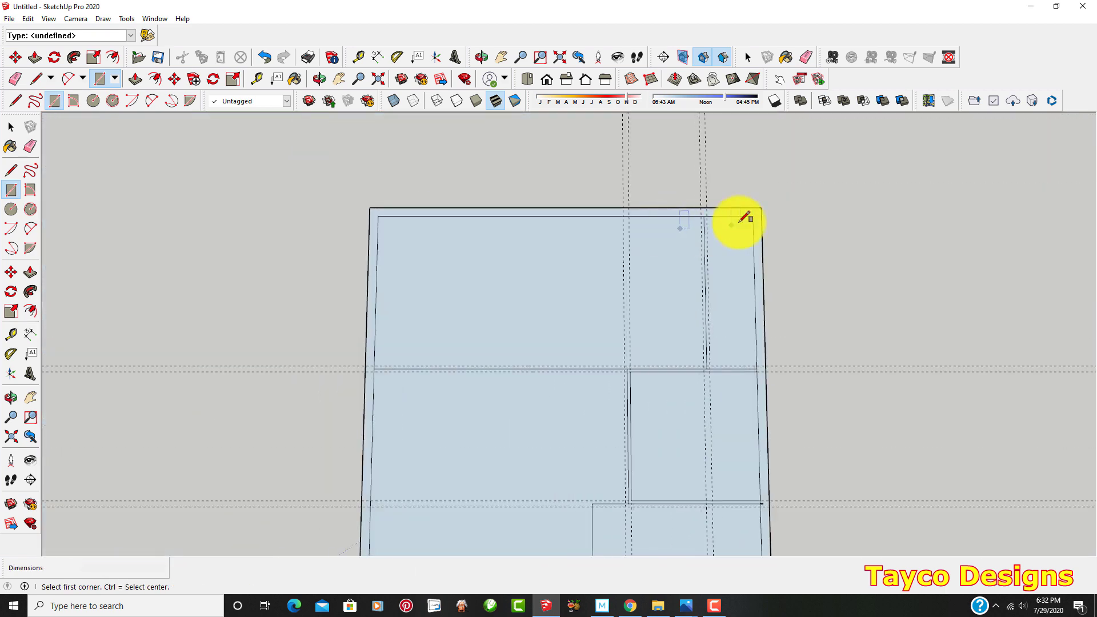
scroll(723, 220, "up", 2)
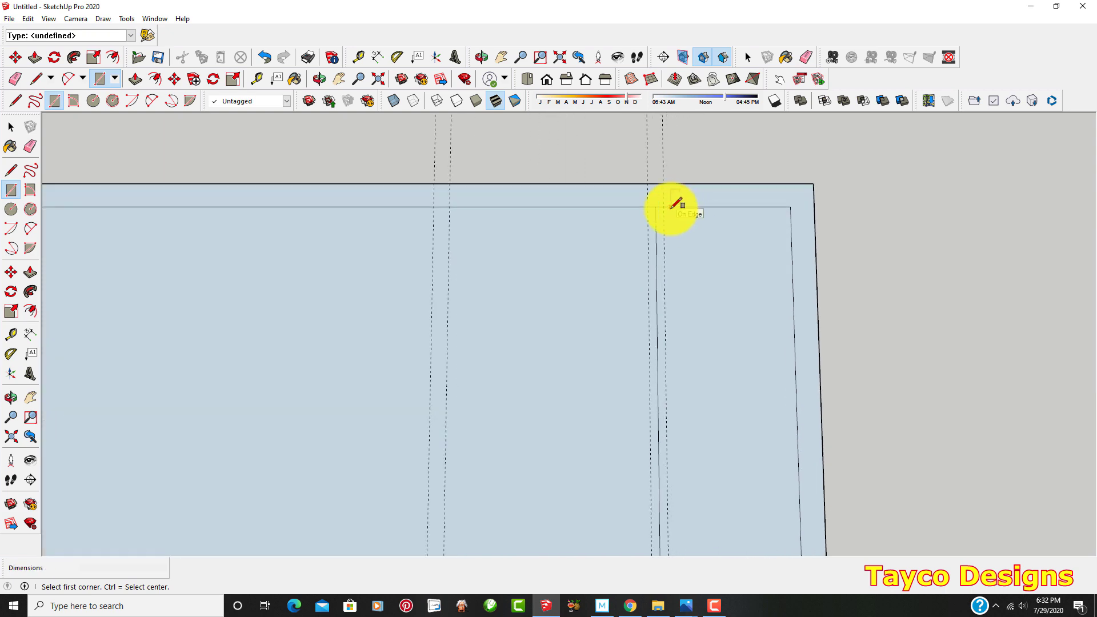
scroll(669, 206, "down", 2)
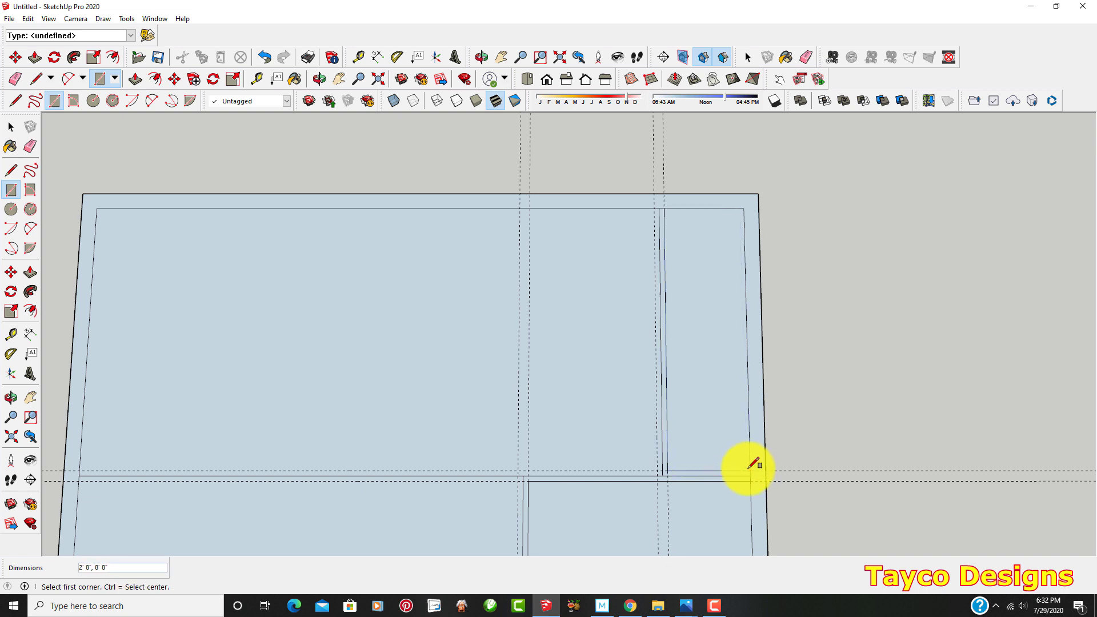
scroll(720, 429, "down", 2)
scroll(683, 288, "up", 4)
left_click(680, 276)
scroll(680, 276, "down", 4)
scroll(396, 381, "up", 3)
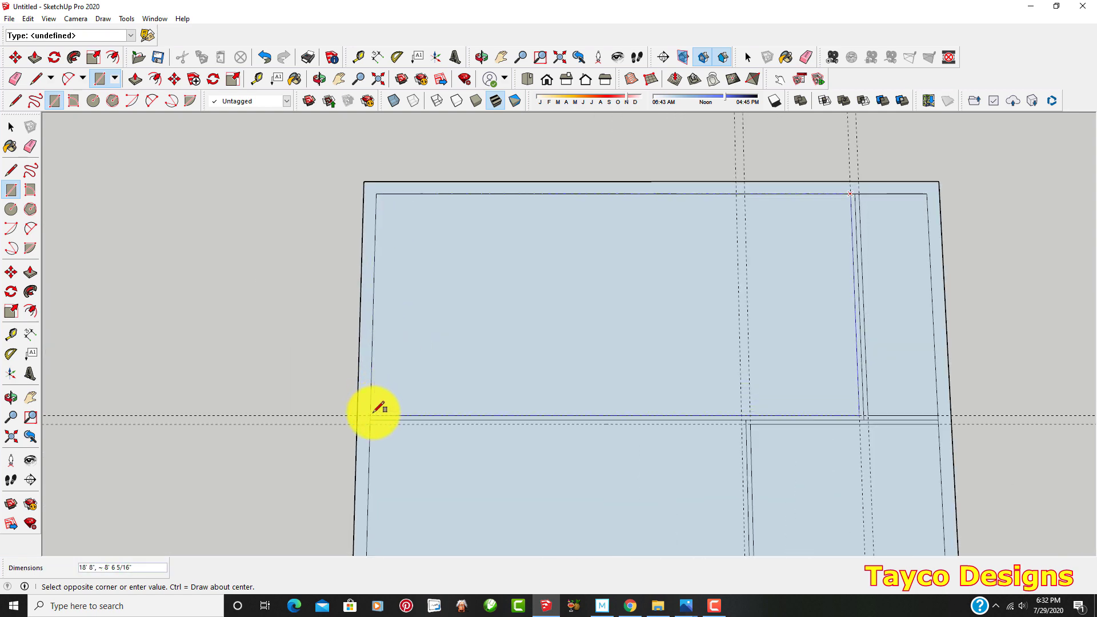
left_click(378, 408)
scroll(600, 301, "down", 3)
scroll(632, 485, "up", 5)
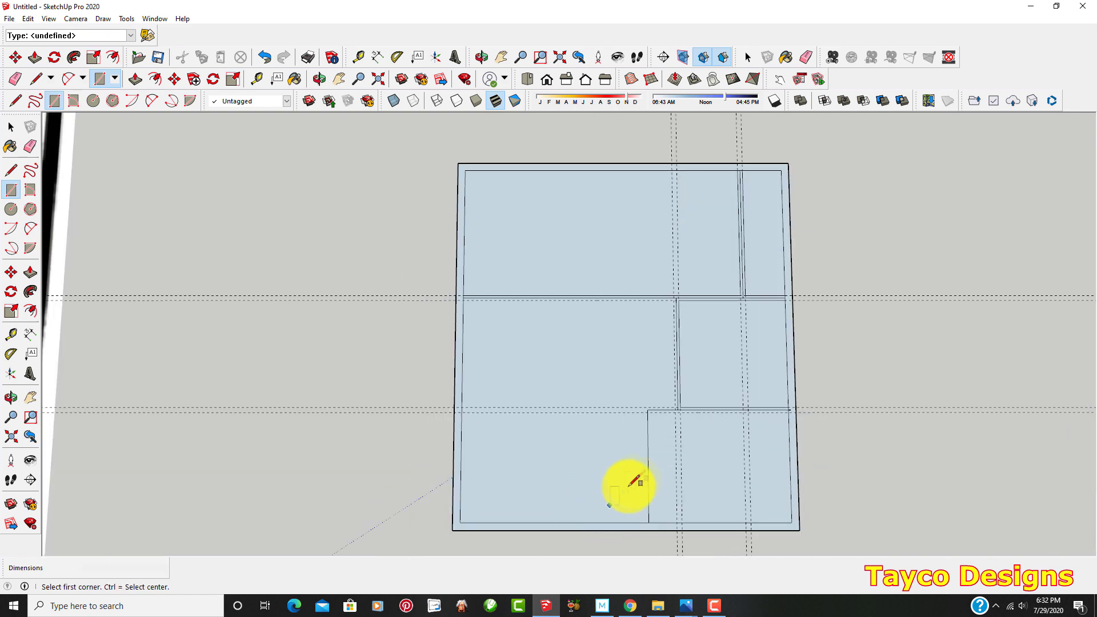
scroll(646, 381, "down", 3)
scroll(625, 350, "up", 2)
scroll(465, 250, "up", 4)
scroll(460, 279, "up", 2)
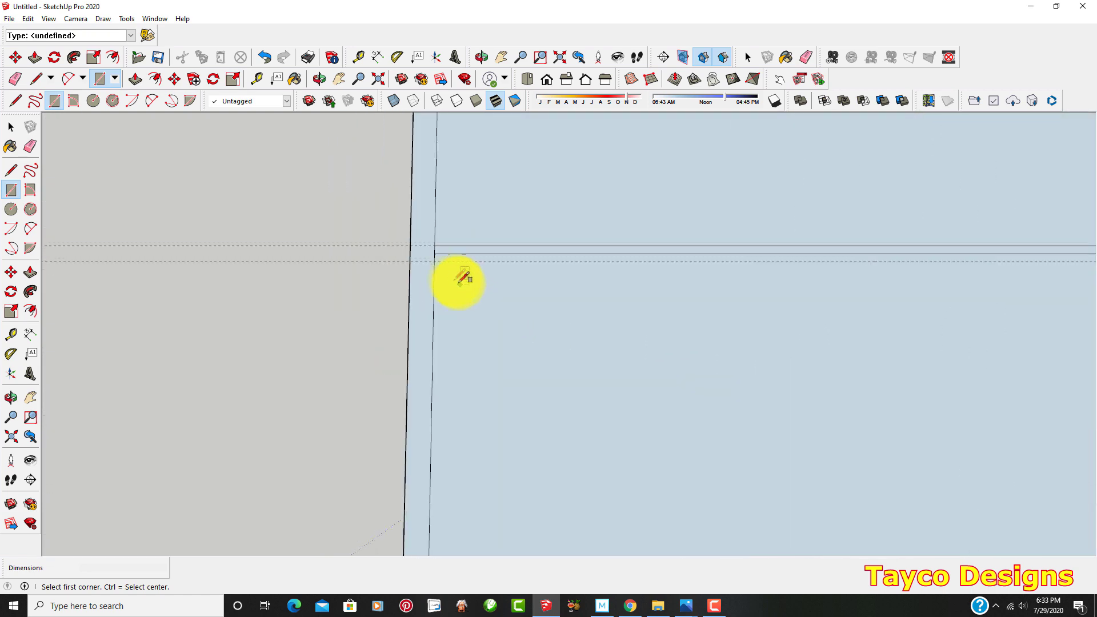
Draw the inner wall rectangle from the left wall corner to the far opposite corner.
left_click(436, 262)
scroll(446, 279, "down", 4)
scroll(815, 497, "up", 2)
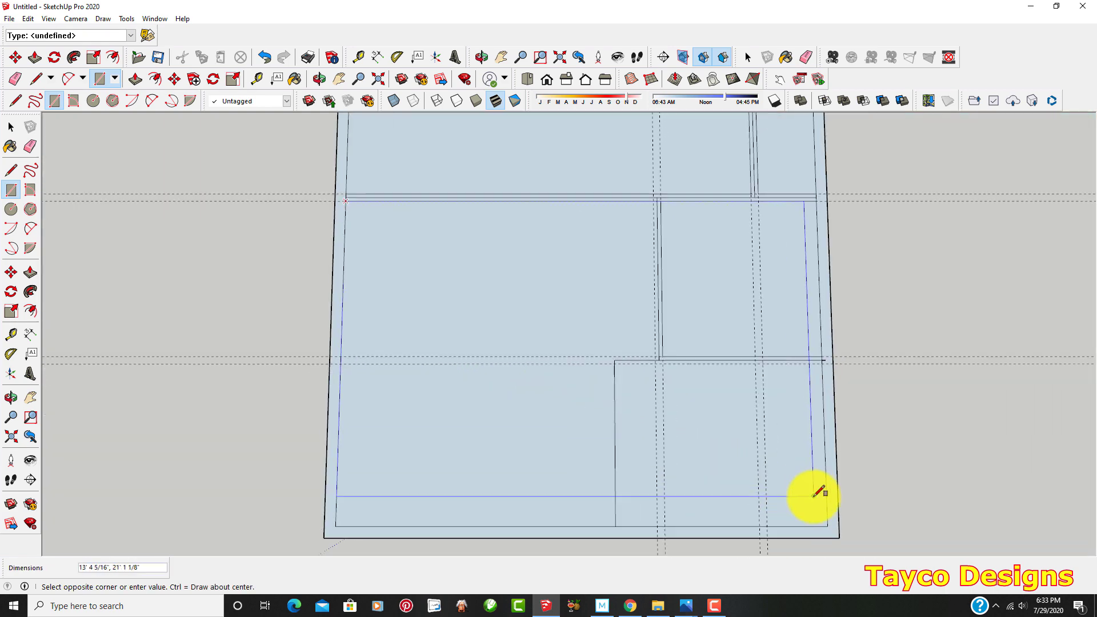
scroll(820, 507, "up", 2)
left_click(832, 525)
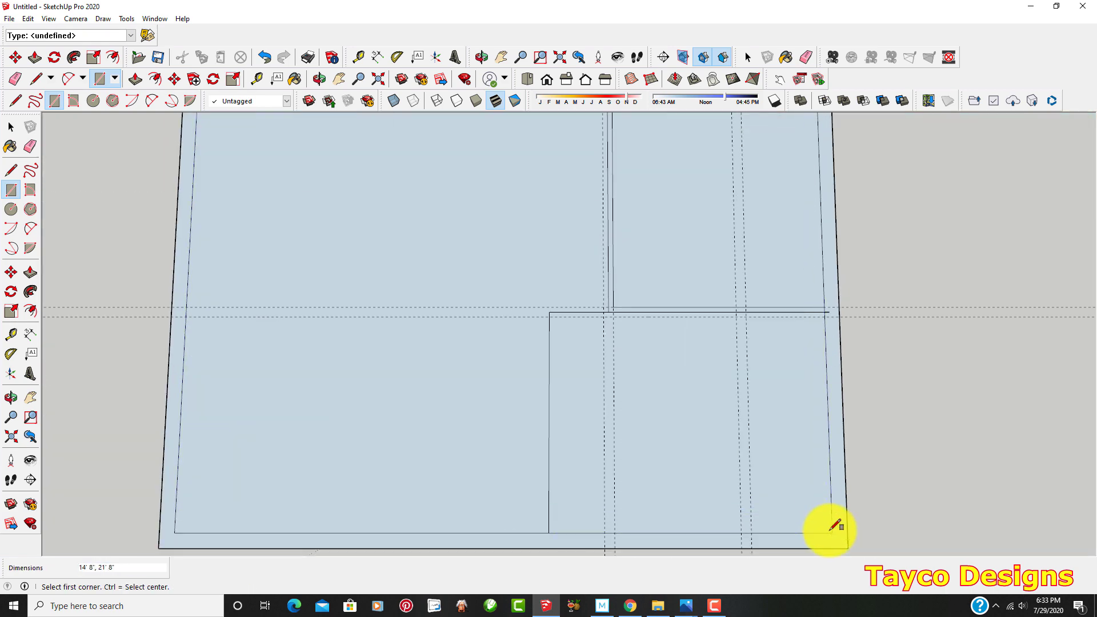
scroll(788, 503, "down", 2)
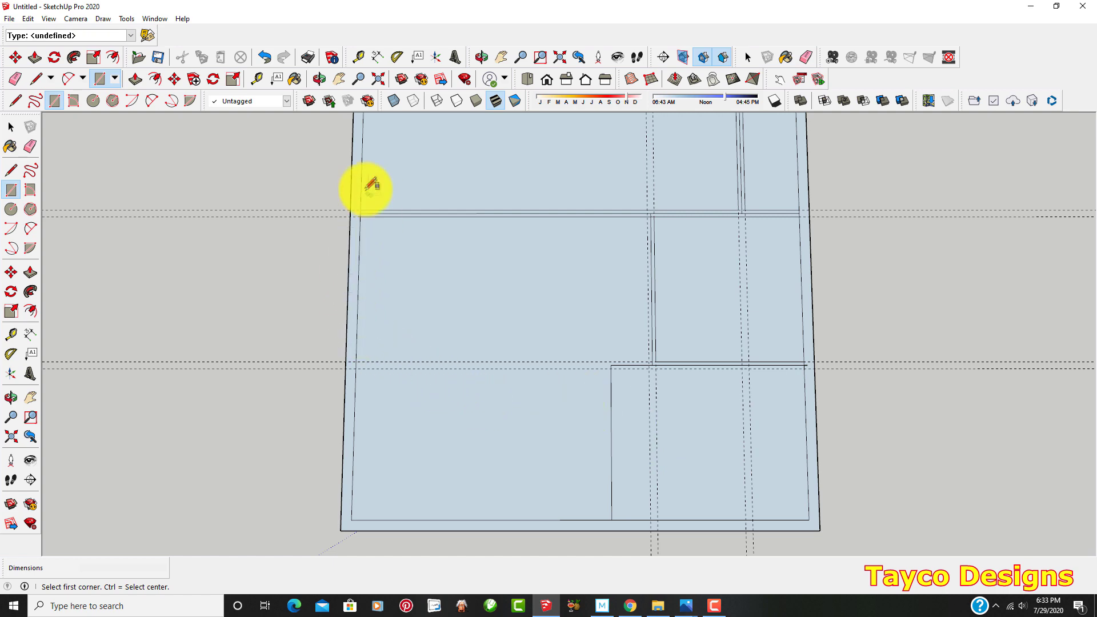
scroll(369, 185, "up", 1)
scroll(459, 224, "down", 1)
scroll(913, 436, "up", 2)
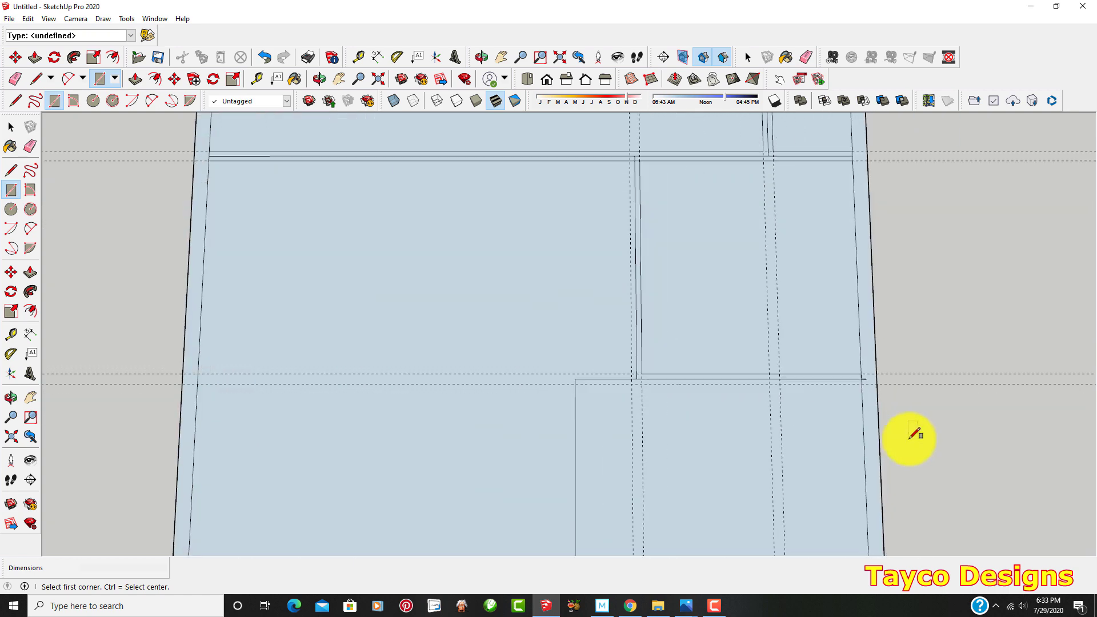
scroll(537, 367, "up", 1)
scroll(544, 385, "down", 2)
scroll(546, 378, "down", 1)
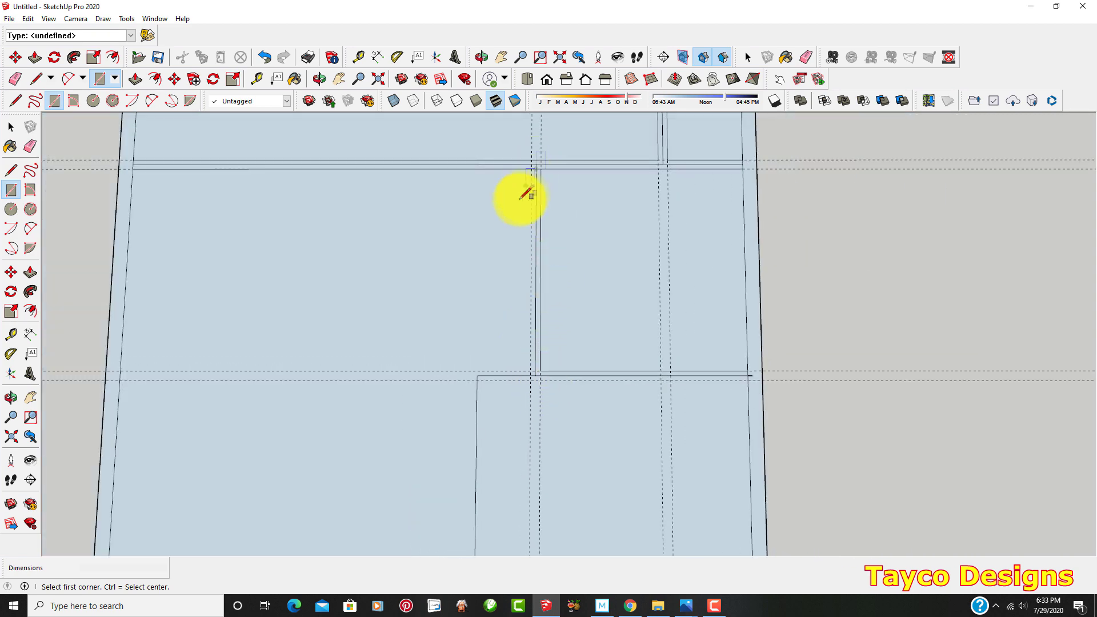
Draw a line from the central partition's end down to the lower horizontal wall.
left_click(11, 170)
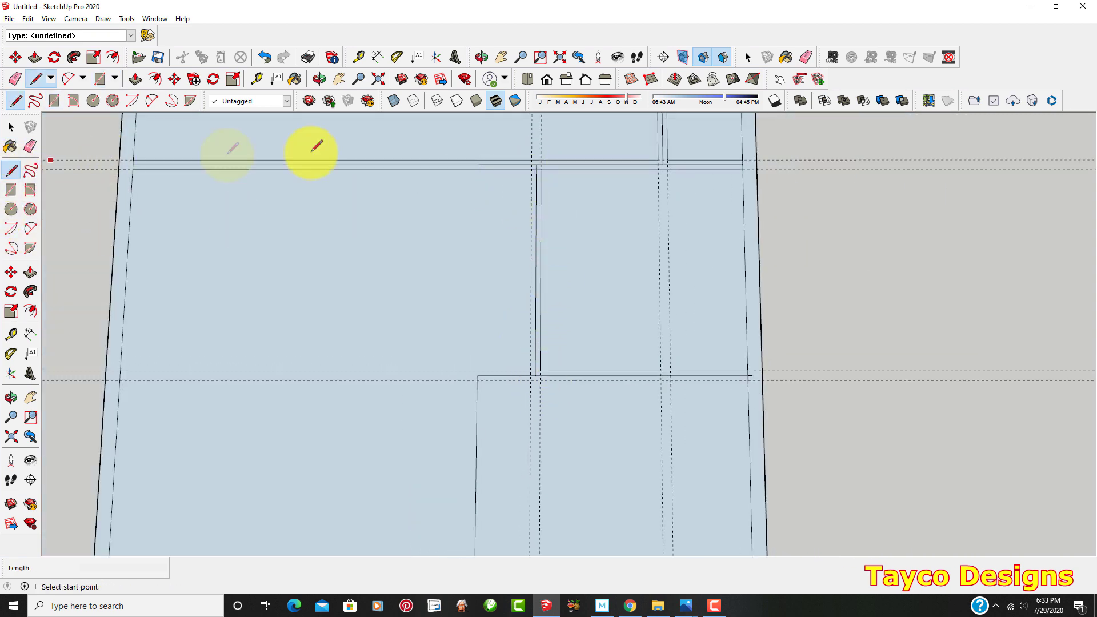
scroll(661, 152, "up", 2)
scroll(524, 162, "up", 1)
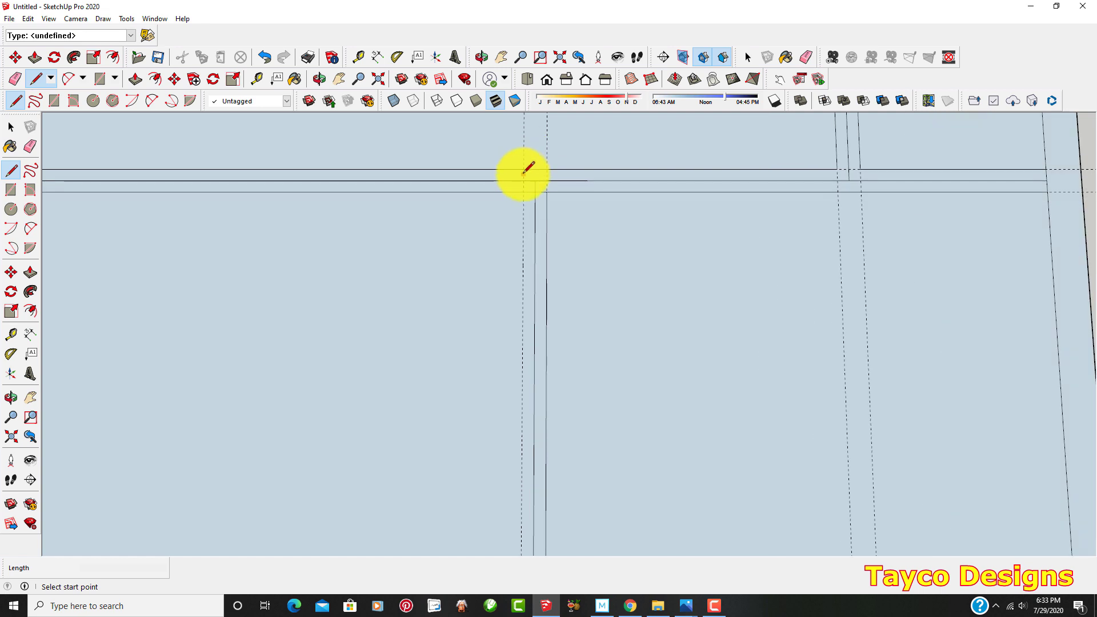
left_click(524, 186)
scroll(524, 186, "down", 3)
scroll(519, 423, "up", 2)
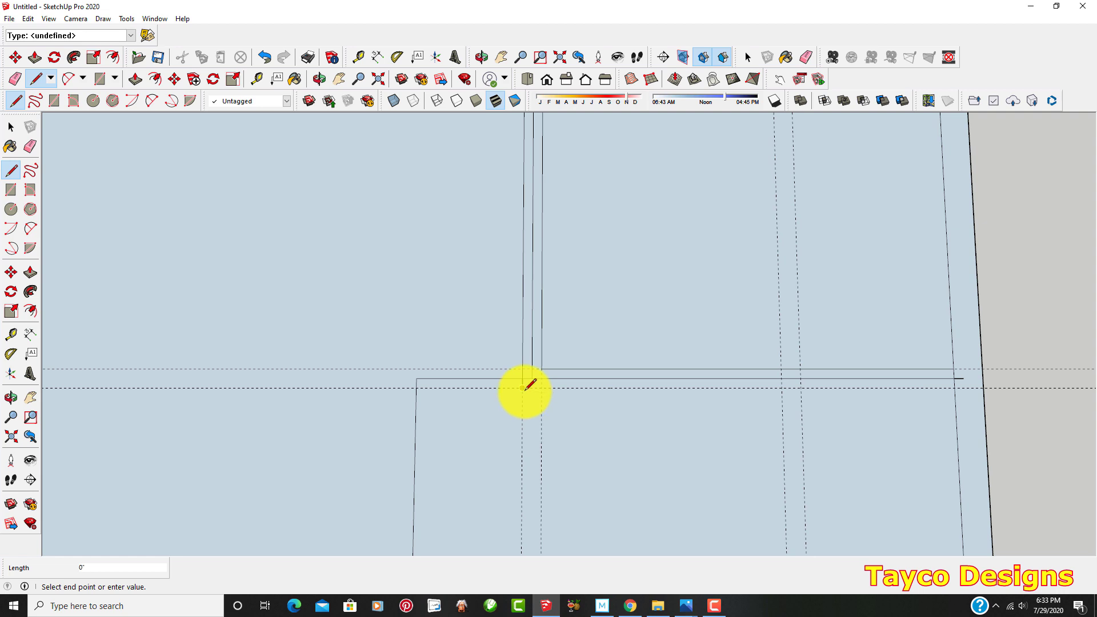
left_click(955, 387)
scroll(649, 392, "down", 5)
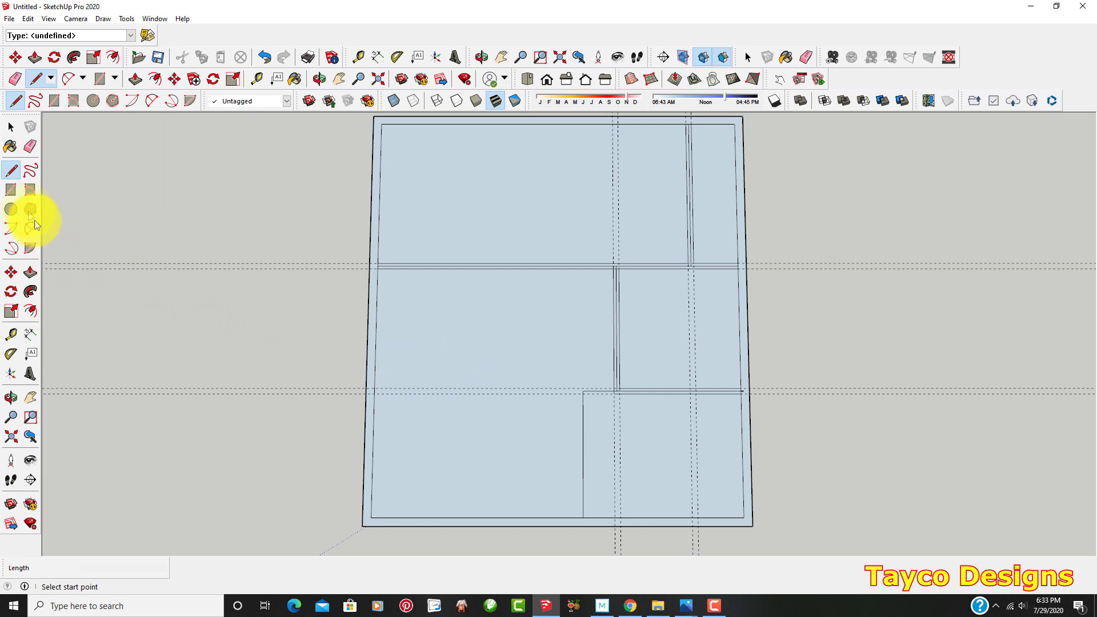
Erase the extra wall edges at the first wall junction with the Eraser.
left_click(30, 147)
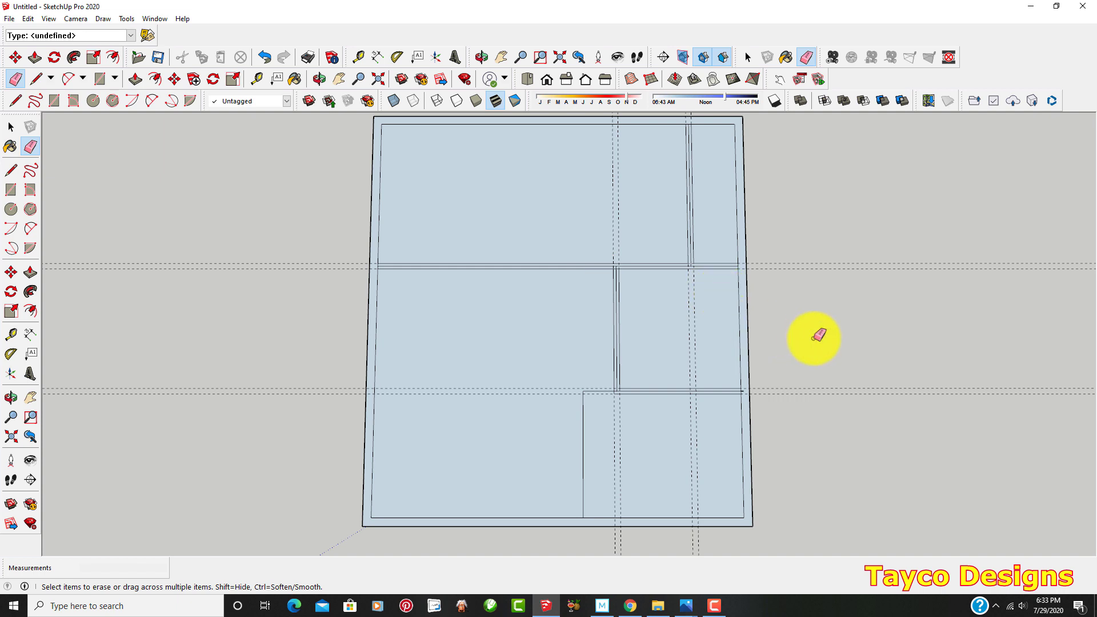
scroll(799, 332, "down", 2)
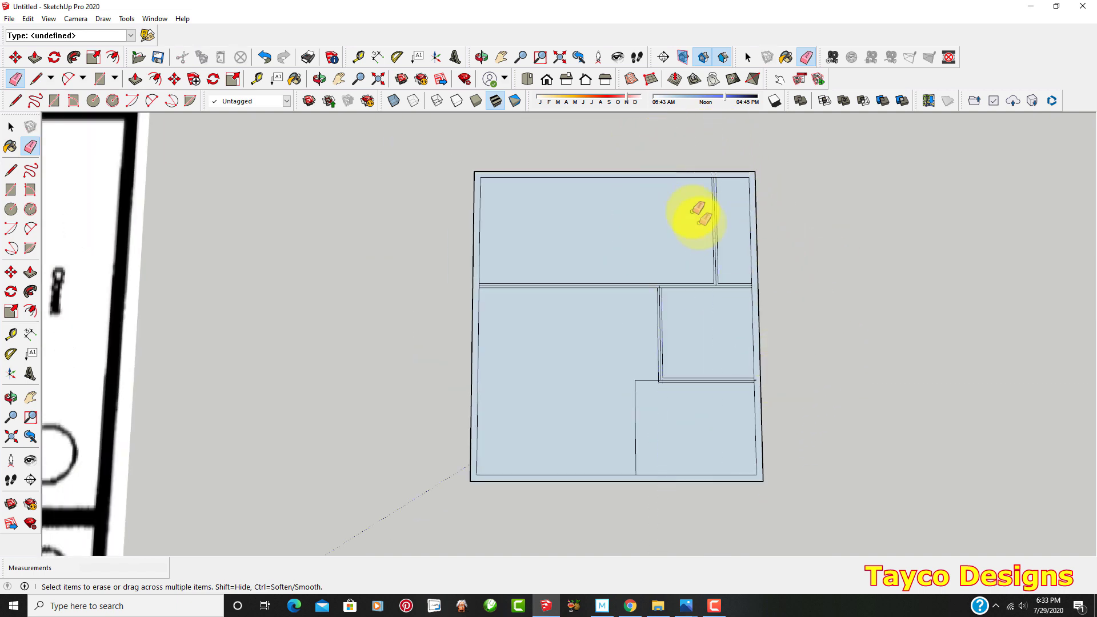
scroll(703, 229, "up", 2)
scroll(742, 320, "up", 5)
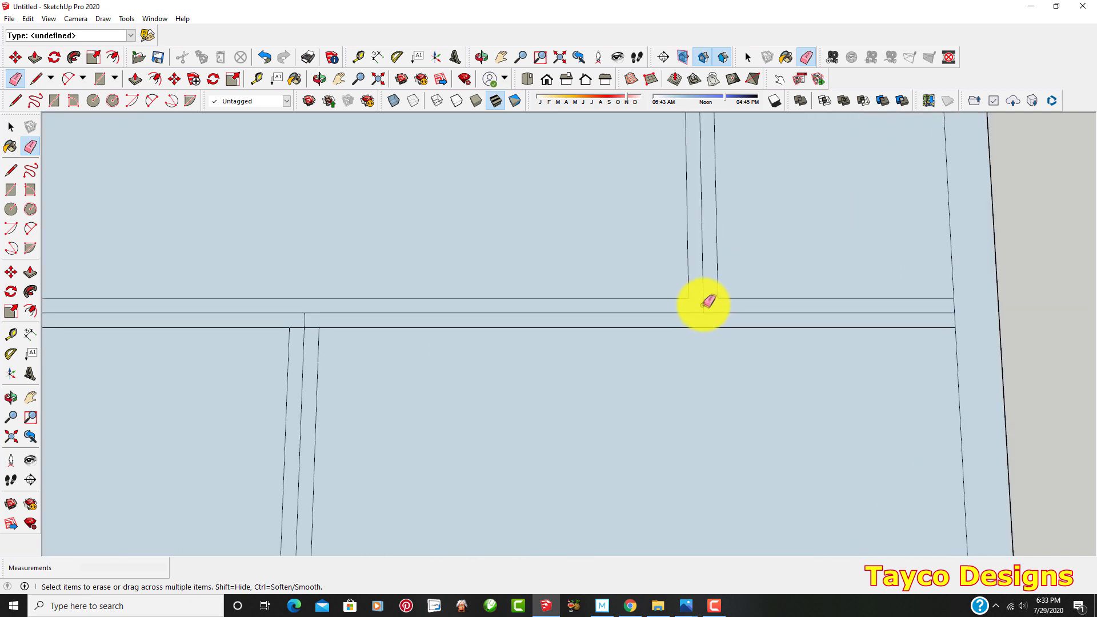
mouse_move(712, 300)
left_mouse_down()
mouse_move(697, 311)
mouse_move(716, 312)
left_mouse_up()
Erase the leftover edges, the stray horizontal edge and the corner edge pieces at the other junctions.
scroll(716, 311, "down", 1)
scroll(492, 317, "up", 1)
left_click_drag(395, 312, 410, 324)
scroll(417, 316, "down", 2)
scroll(681, 248, "down", 2)
scroll(632, 384, "up", 4)
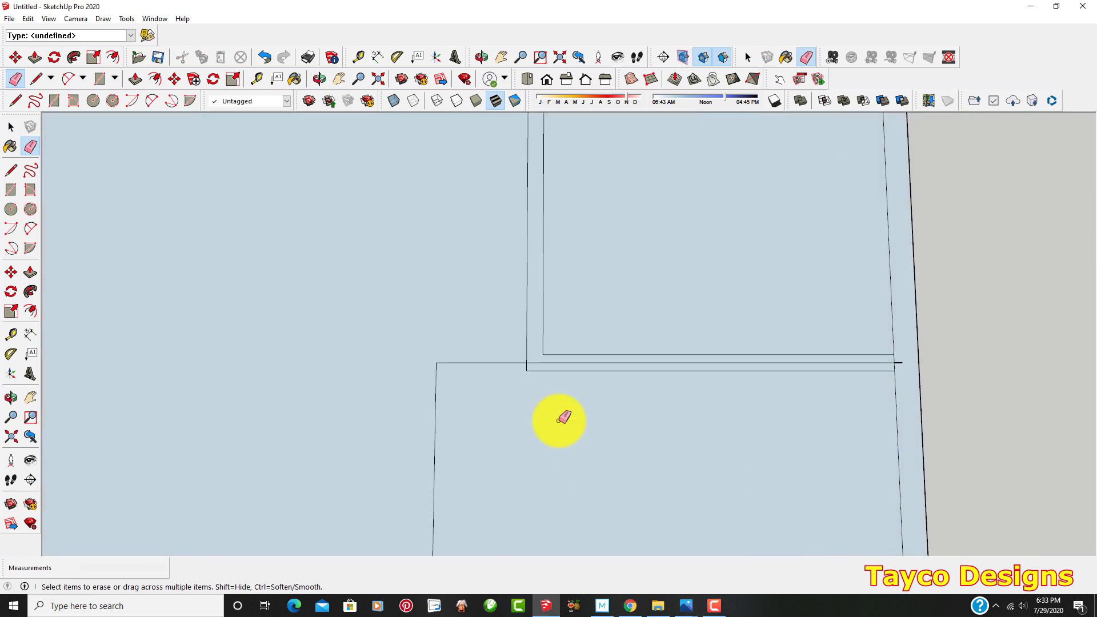
left_click(541, 352)
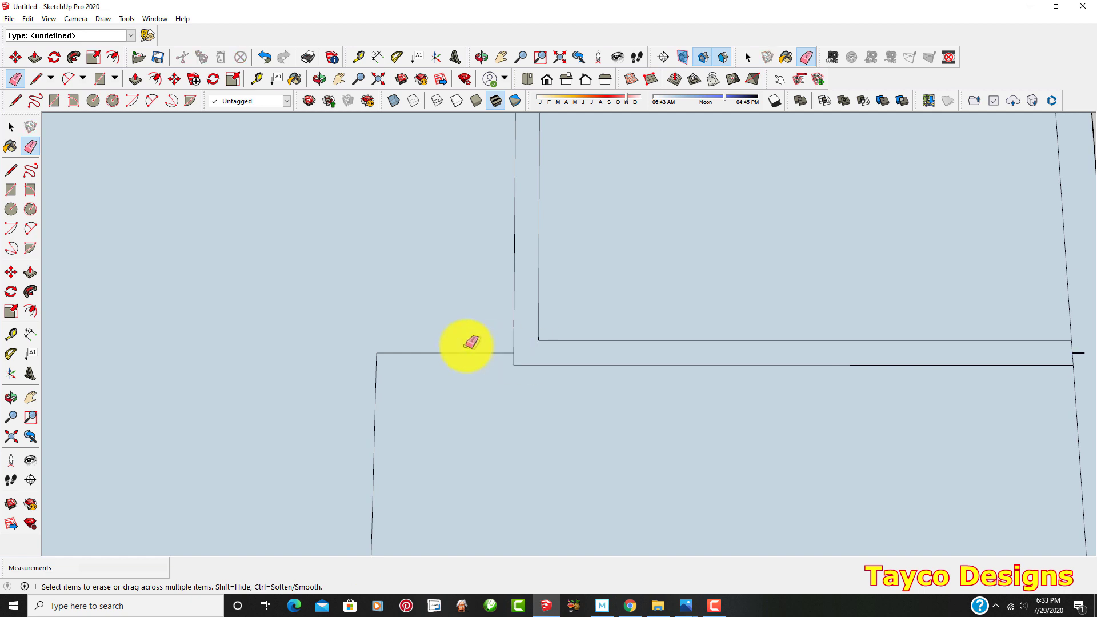
mouse_move(422, 332)
left_mouse_down()
mouse_move(385, 367)
mouse_move(502, 245)
left_mouse_up()
Orbit and zoom around the floor plan to check the cleaned wall junctions.
scroll(651, 270, "down", 4)
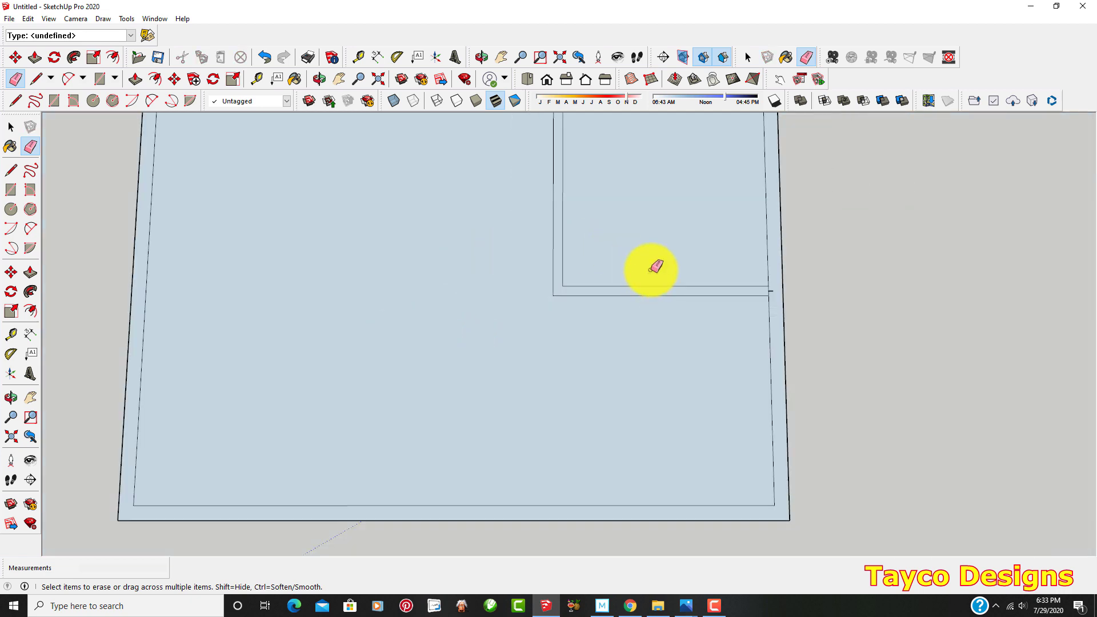
scroll(639, 297, "up", 6)
mouse_move(705, 318)
middle_mouse_down()
mouse_move(690, 330)
mouse_move(701, 326)
middle_mouse_up()
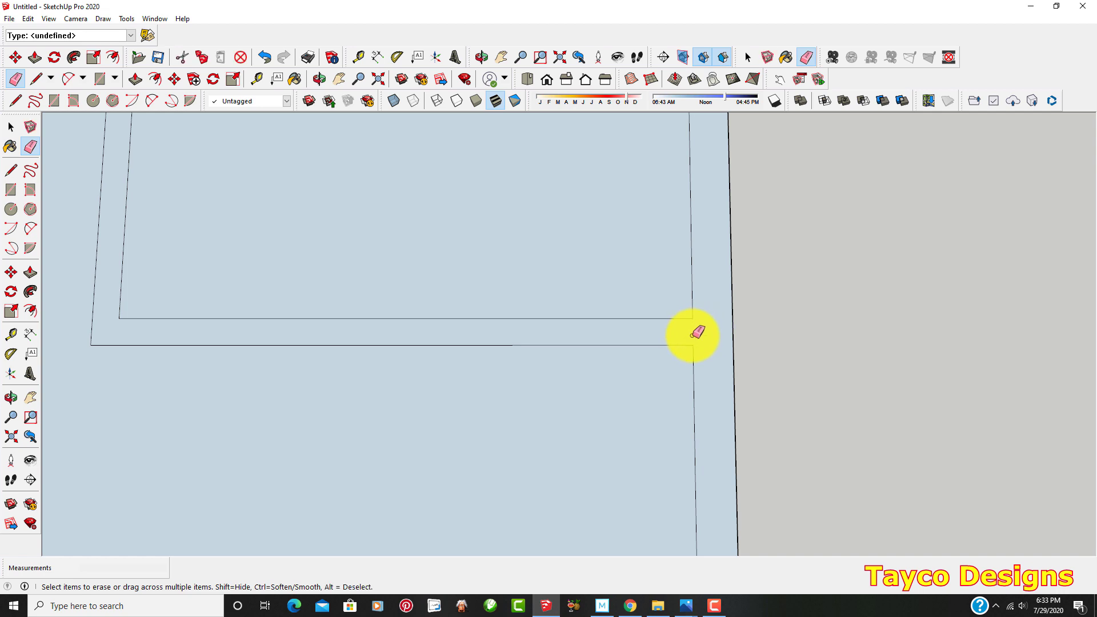
scroll(700, 343, "down", 6)
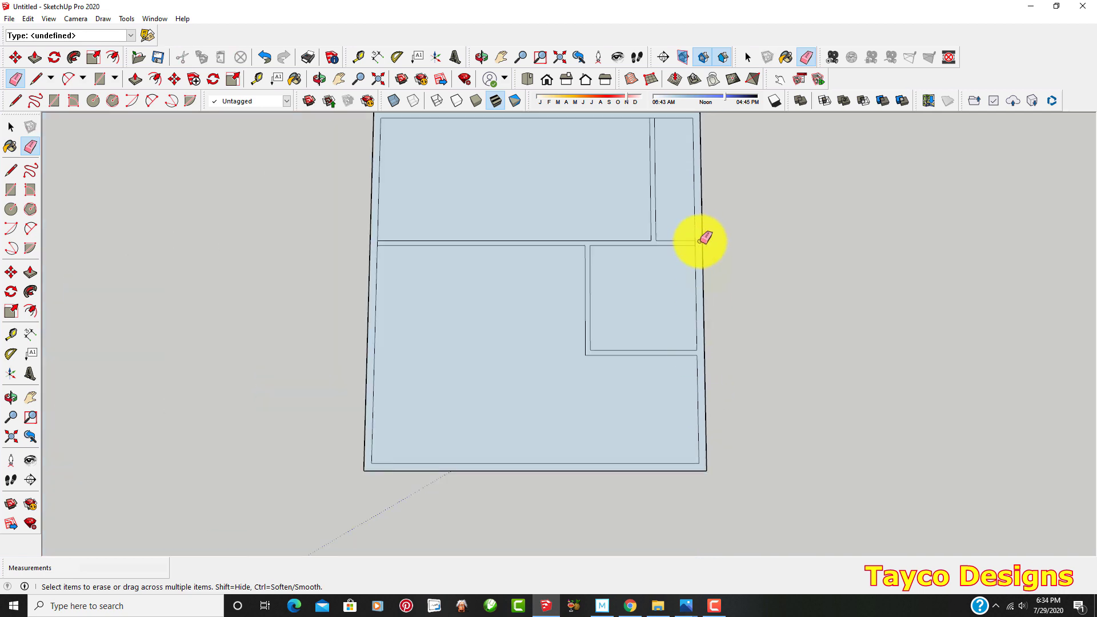
scroll(671, 240, "down", 3)
scroll(646, 208, "up", 3)
scroll(658, 225, "down", 3)
middle_click_drag(659, 225, 654, 224)
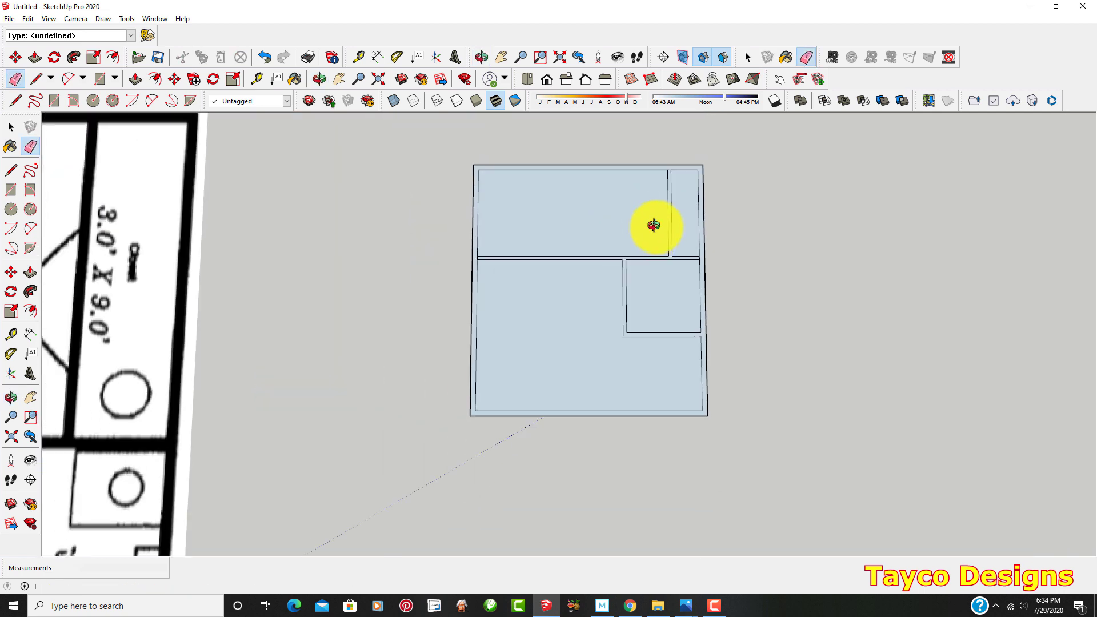
scroll(617, 211, "up", 3)
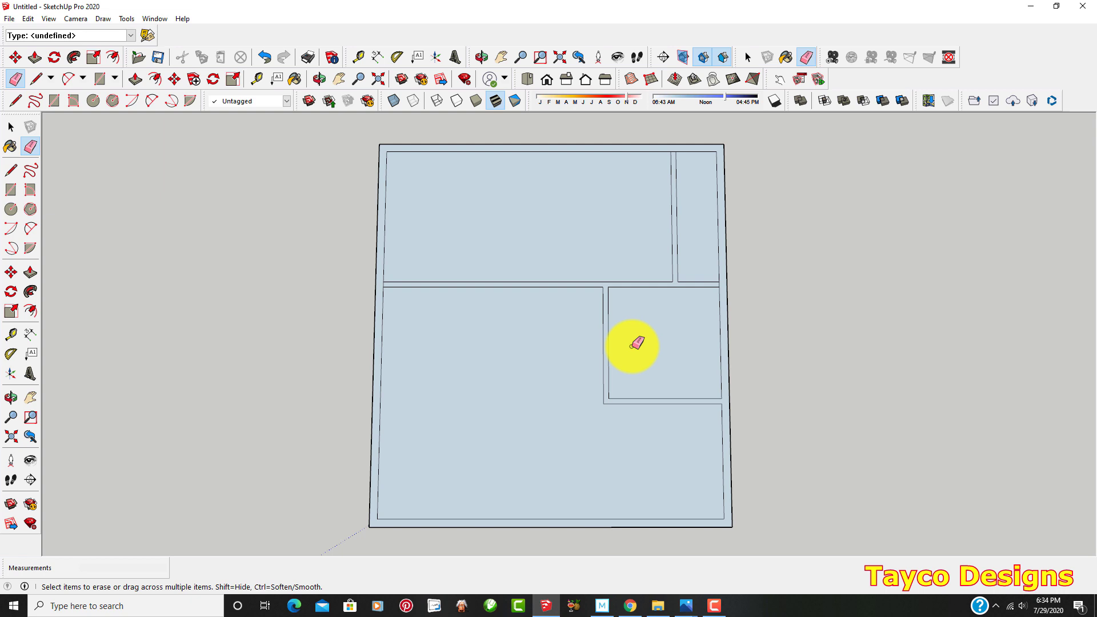
scroll(635, 343, "down", 2)
scroll(500, 463, "up", 2)
scroll(631, 438, "down", 2)
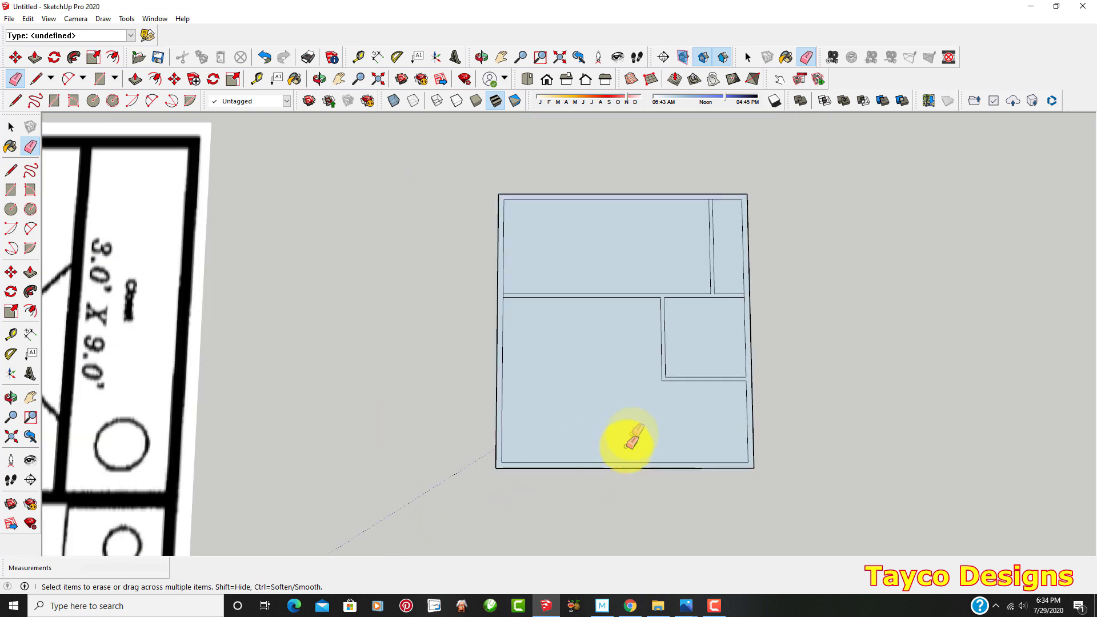
scroll(661, 387, "up", 2)
scroll(660, 385, "down", 2)
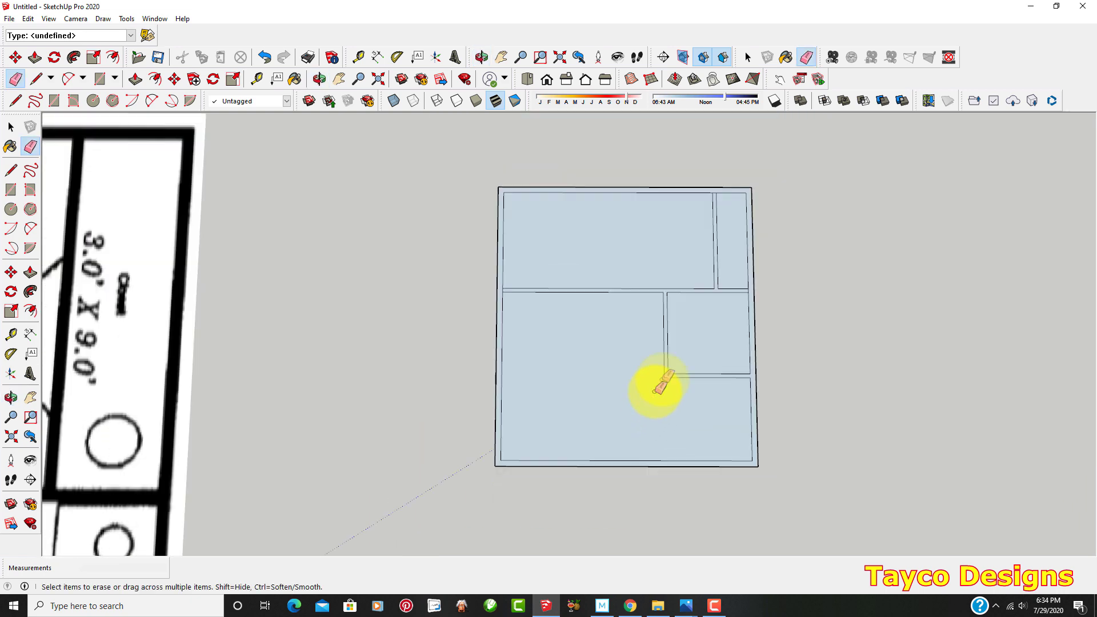
scroll(660, 383, "up", 4)
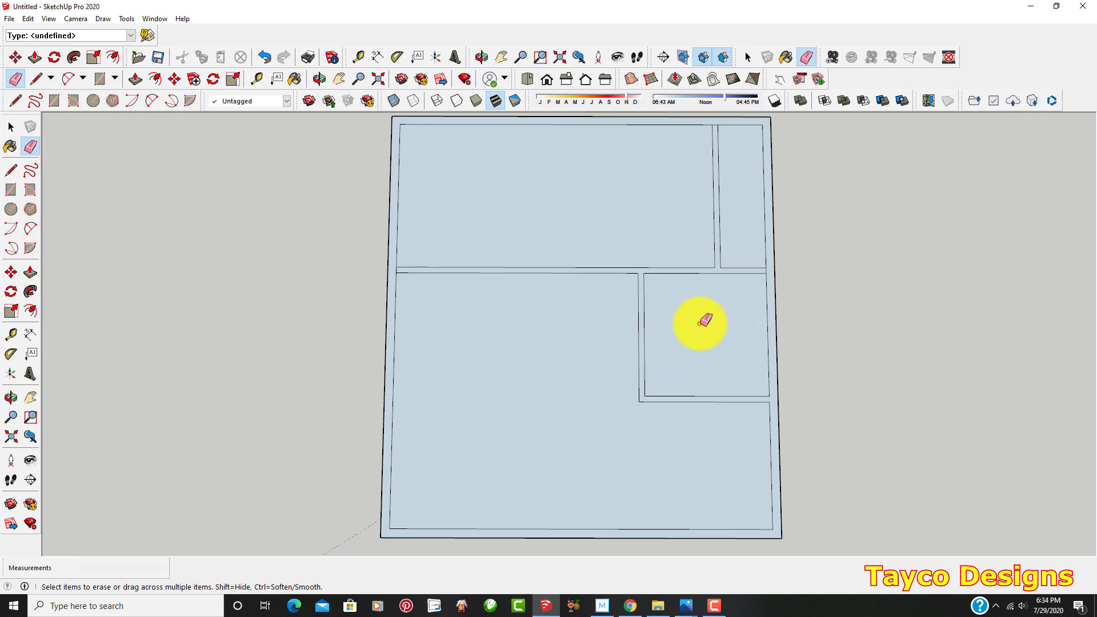
scroll(700, 322, "down", 1)
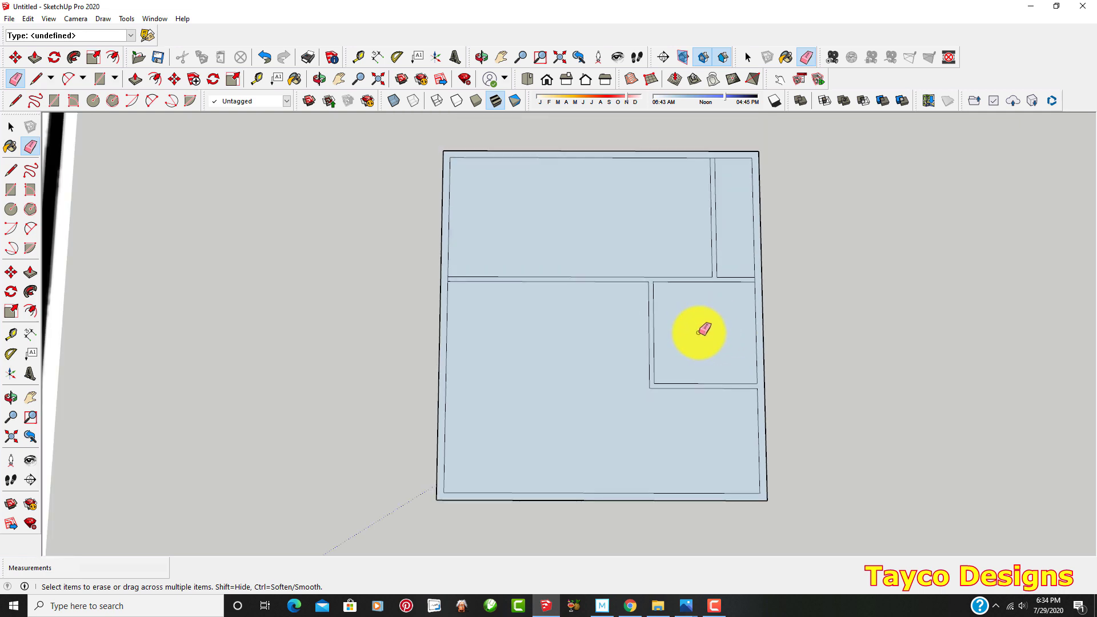